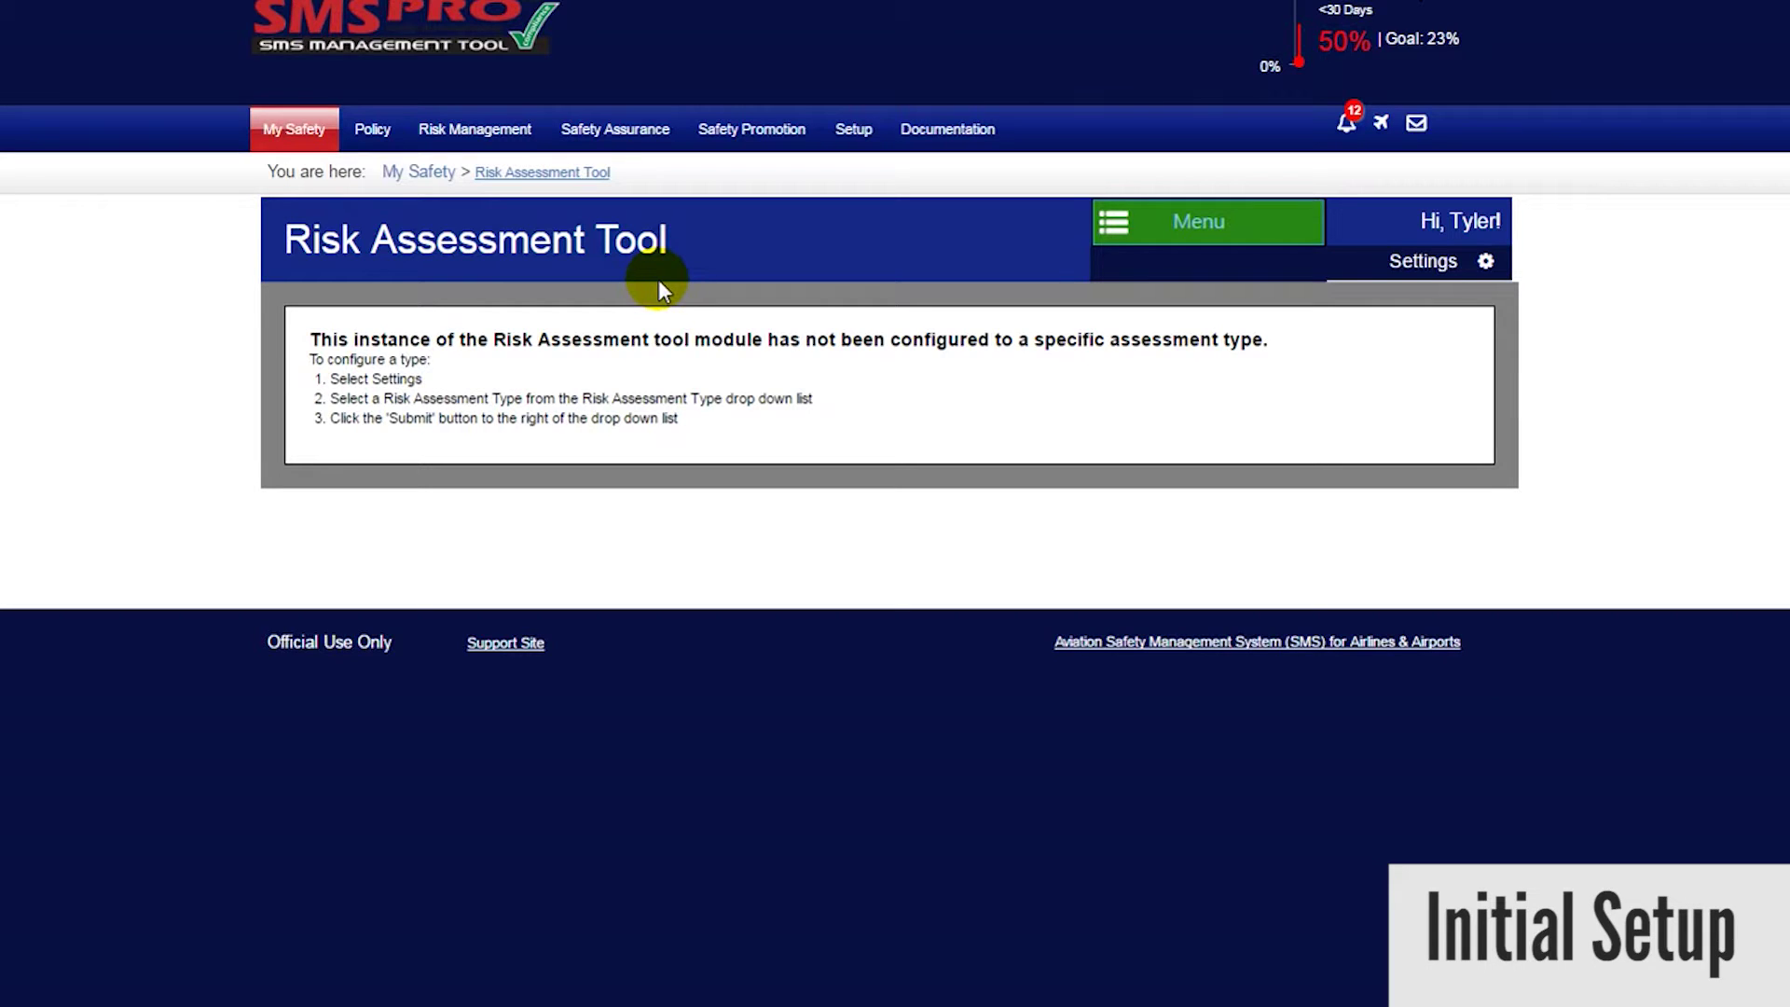
- In the Risk Assessment Tool module settings, set the Risk Assessment Type to Flight Risk
click(1424, 265)
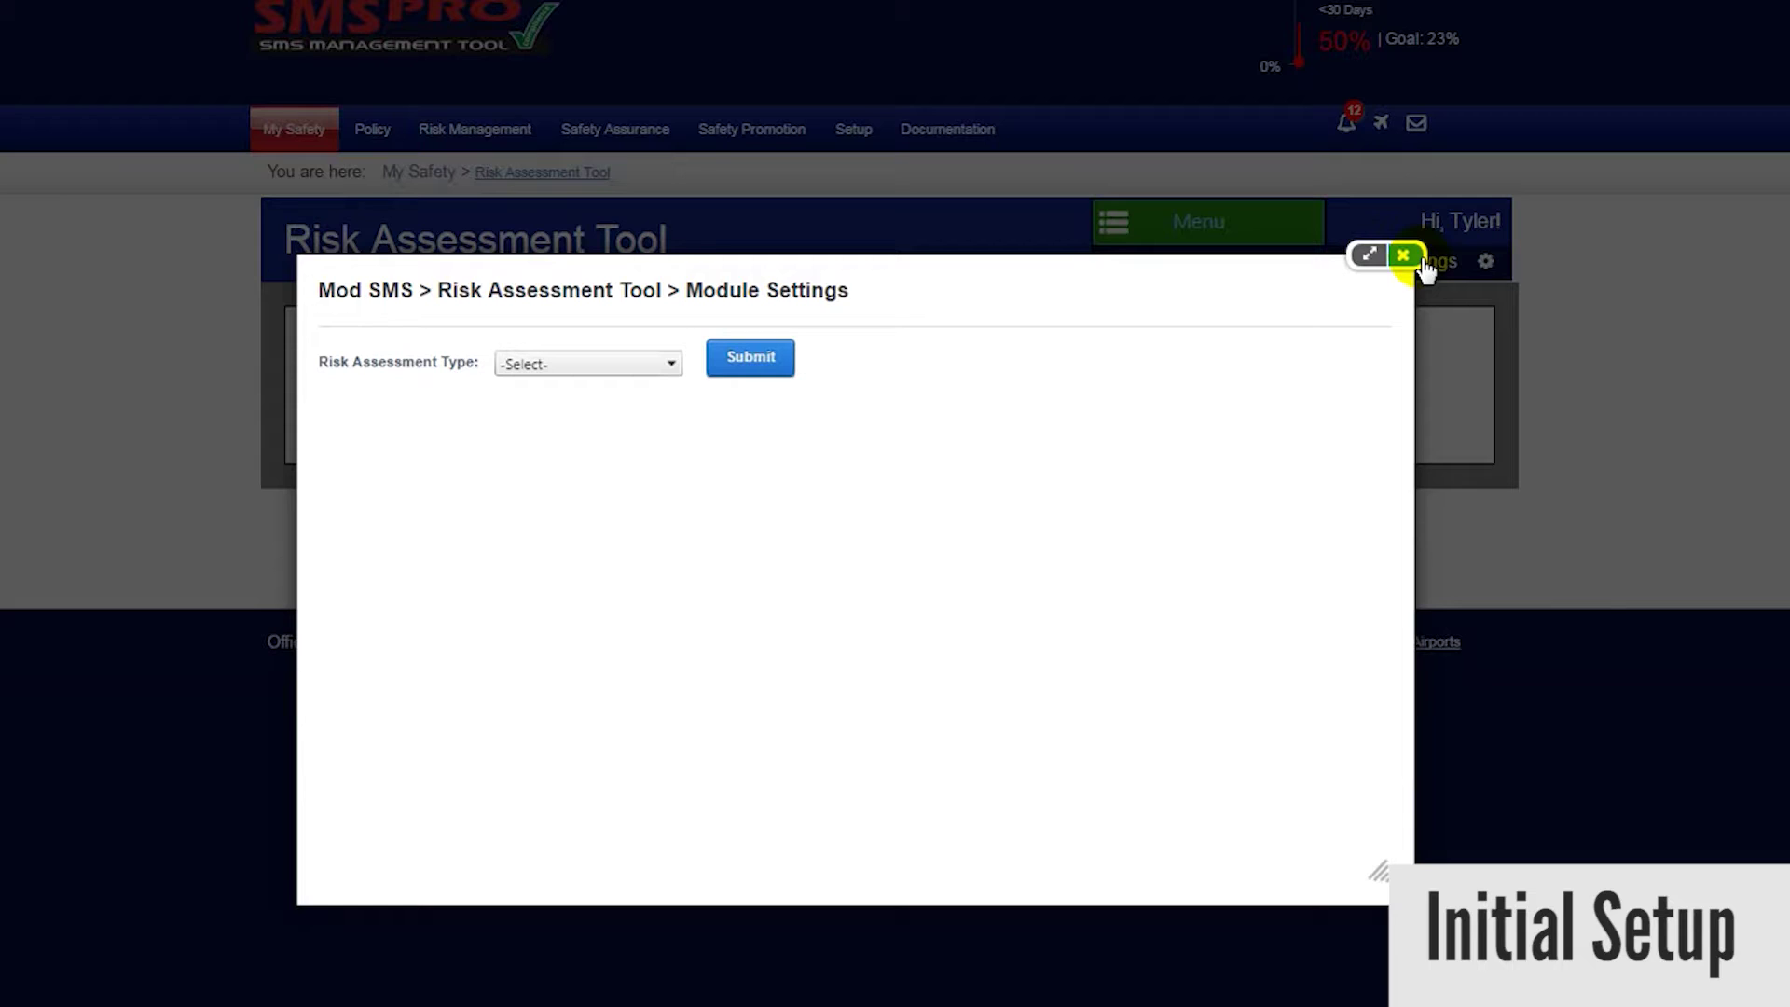
click(673, 364)
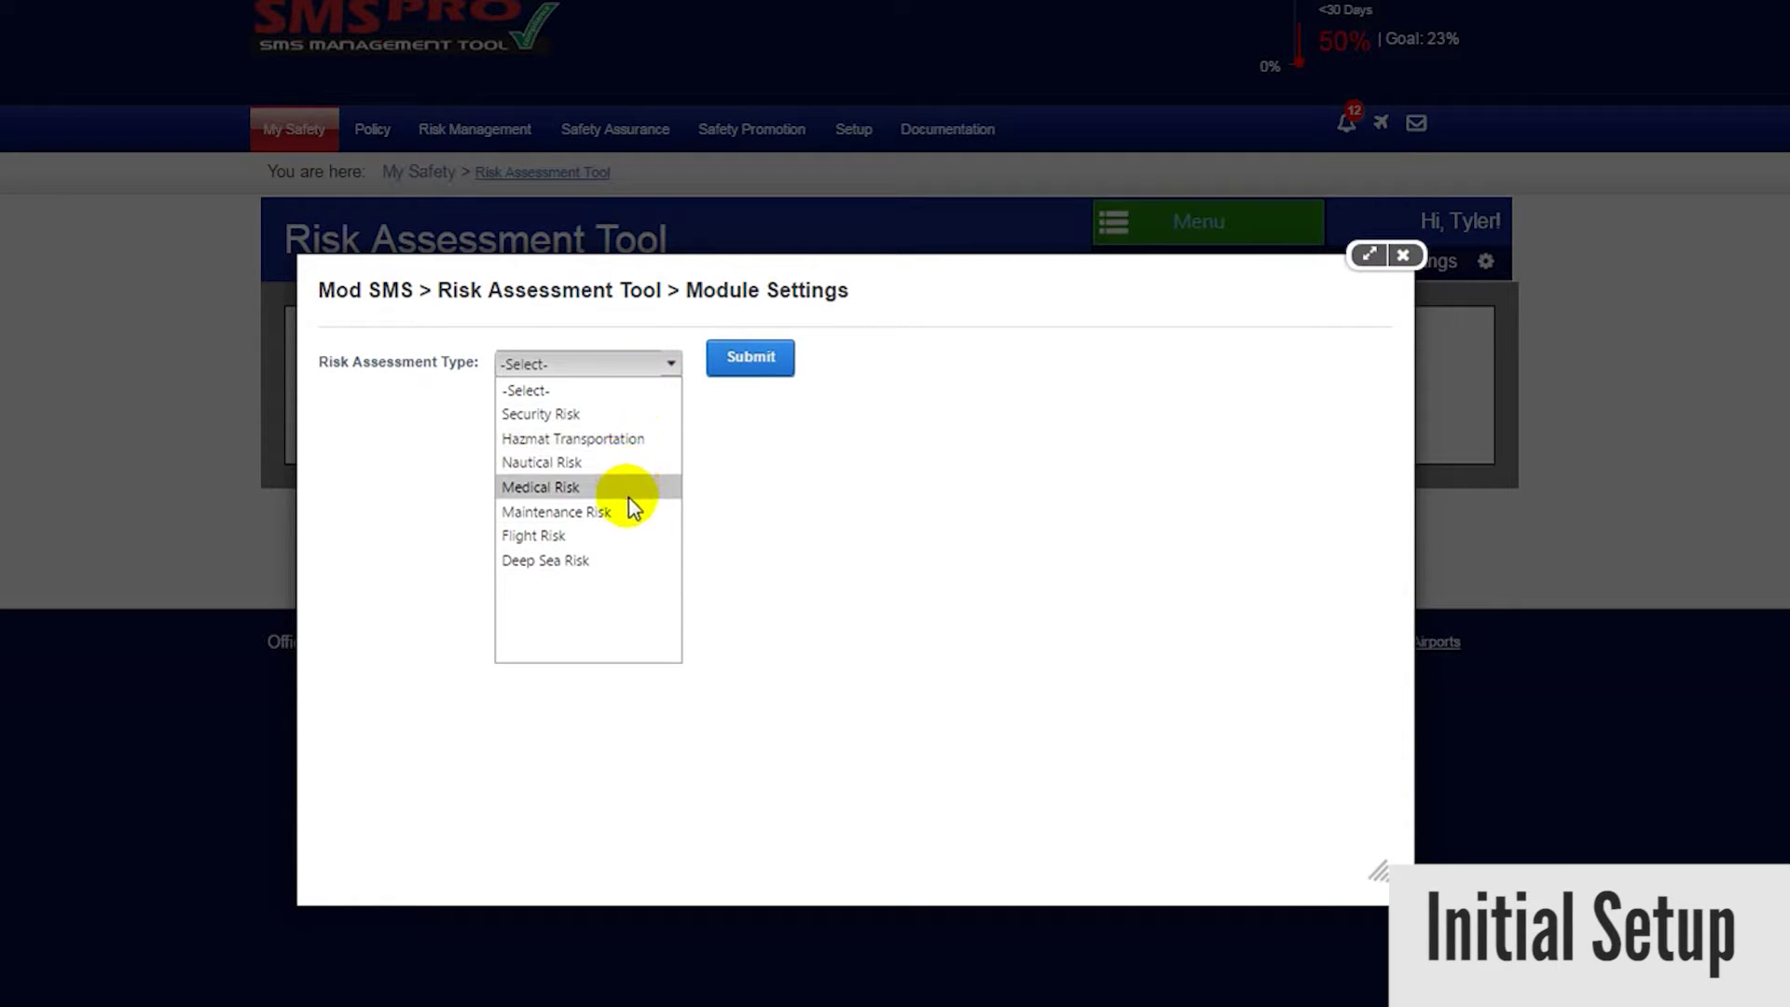
click(539, 539)
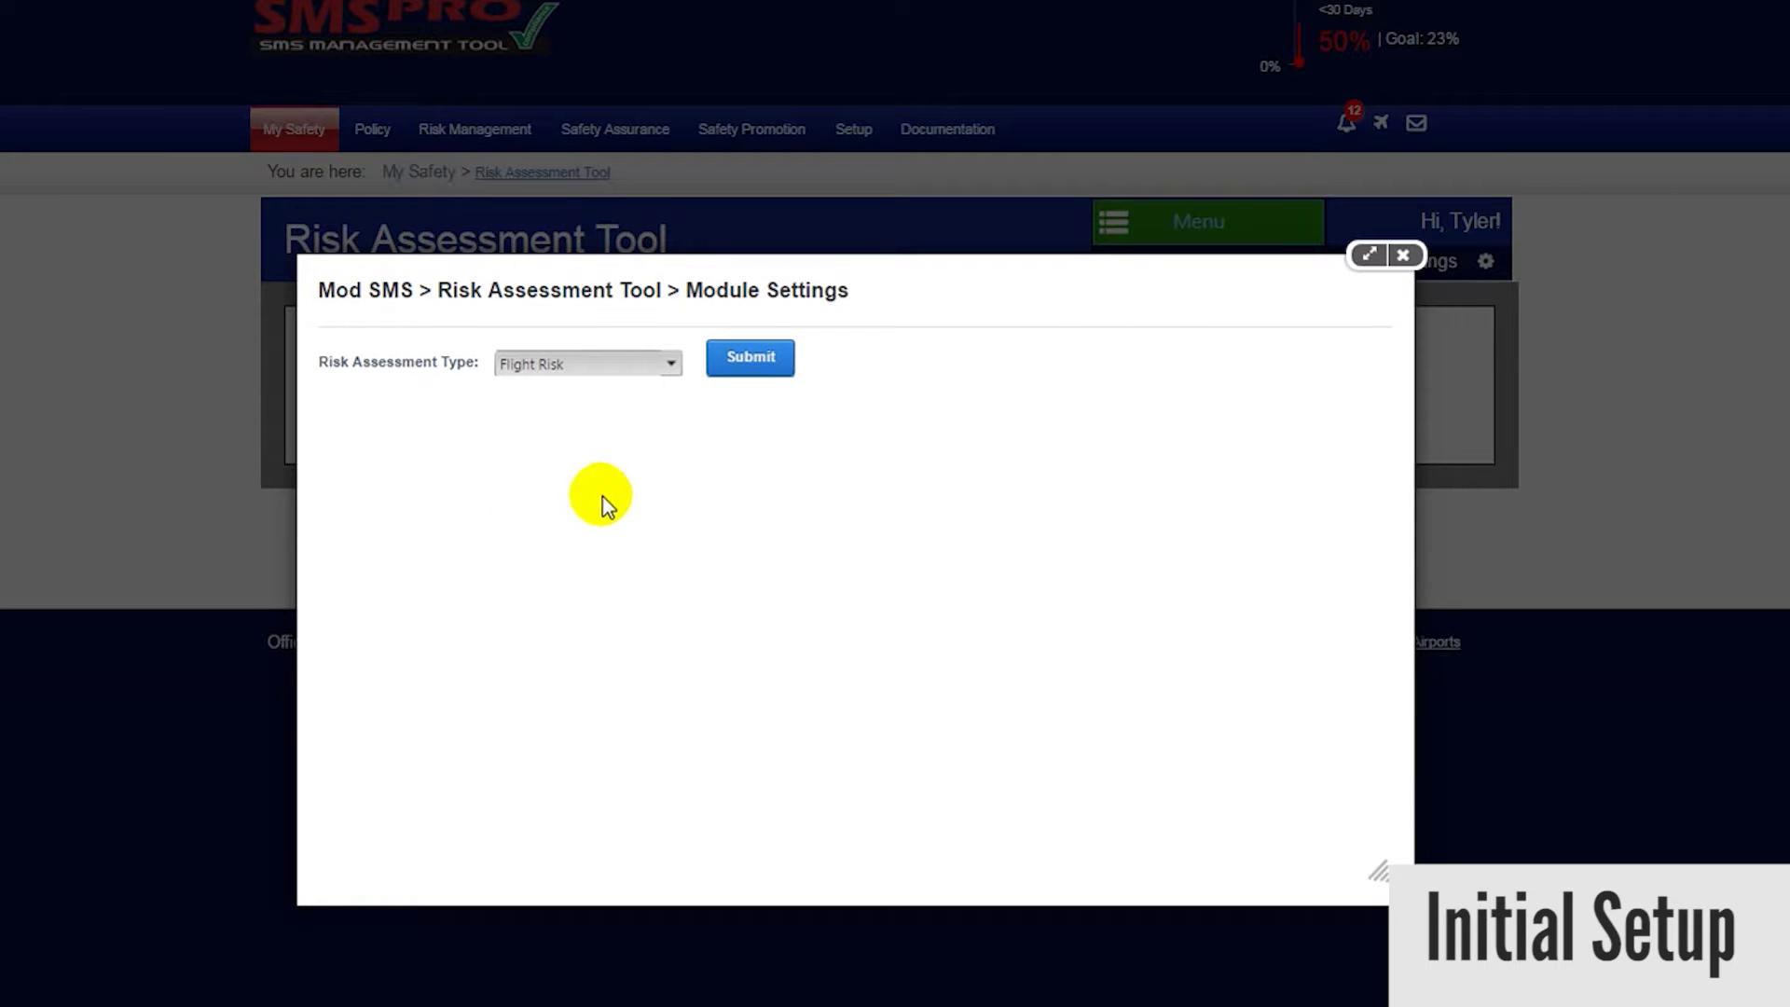
- Submit Flight Risk as the assessment type and clear the category form
click(752, 362)
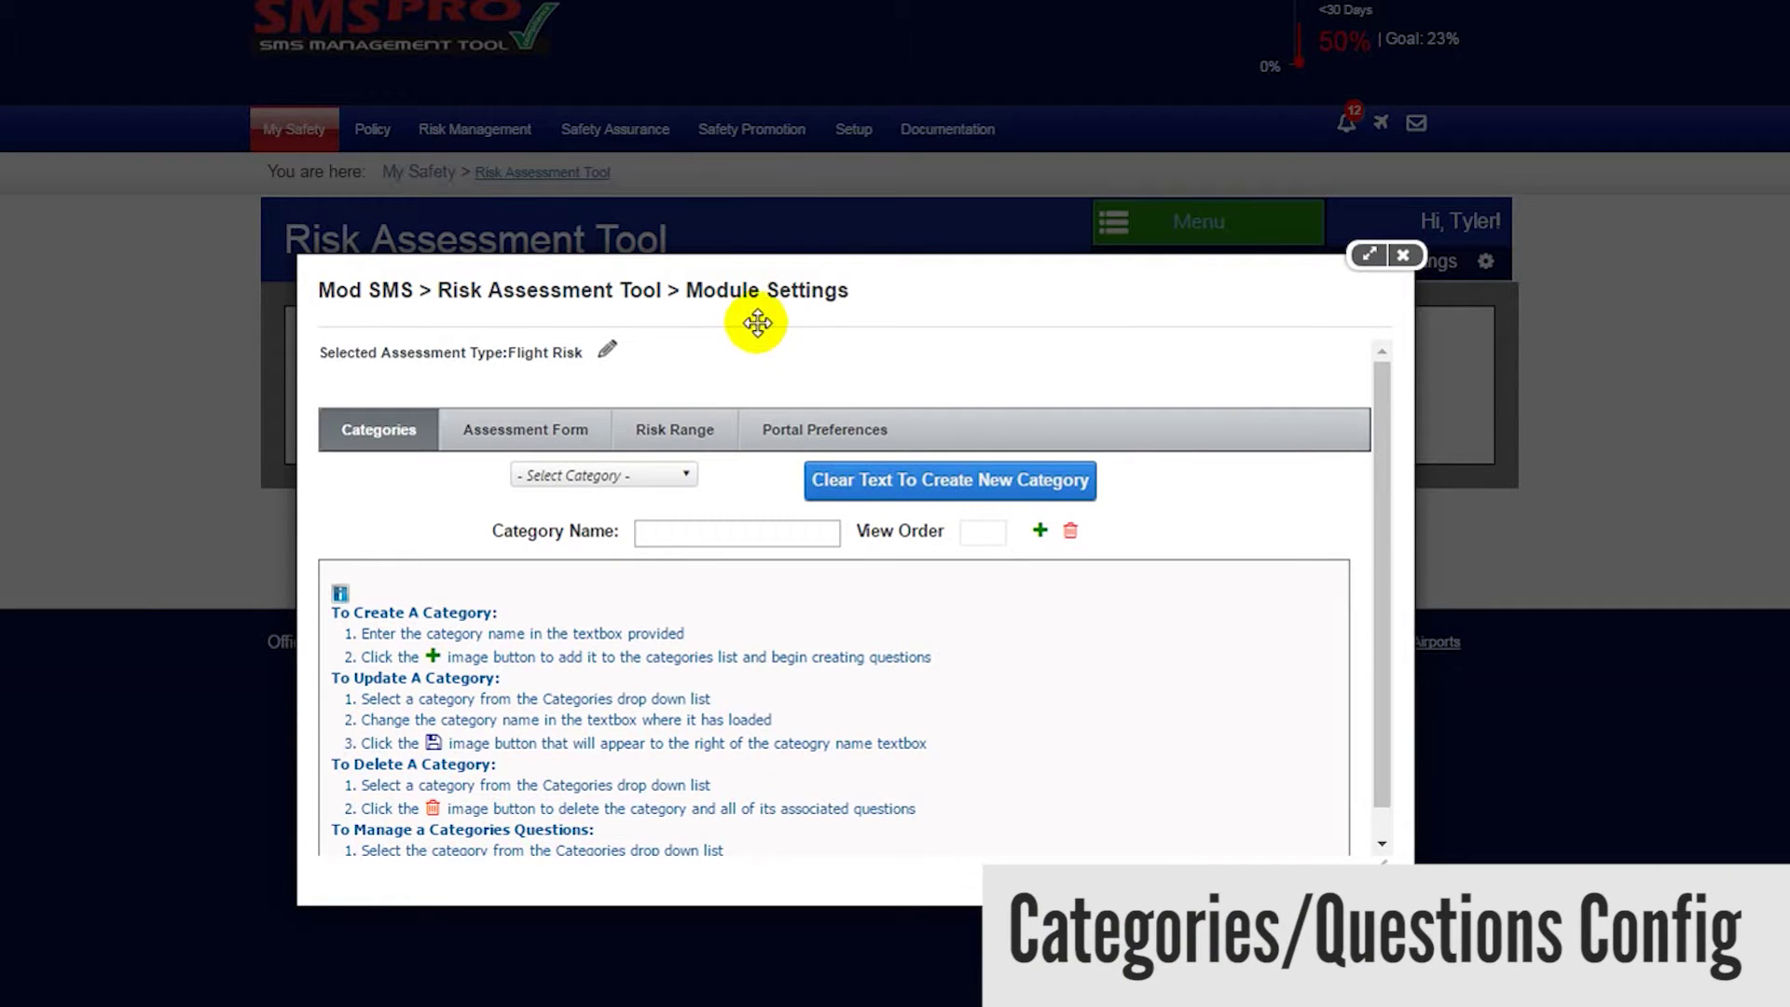
drag(759, 292, 751, 173)
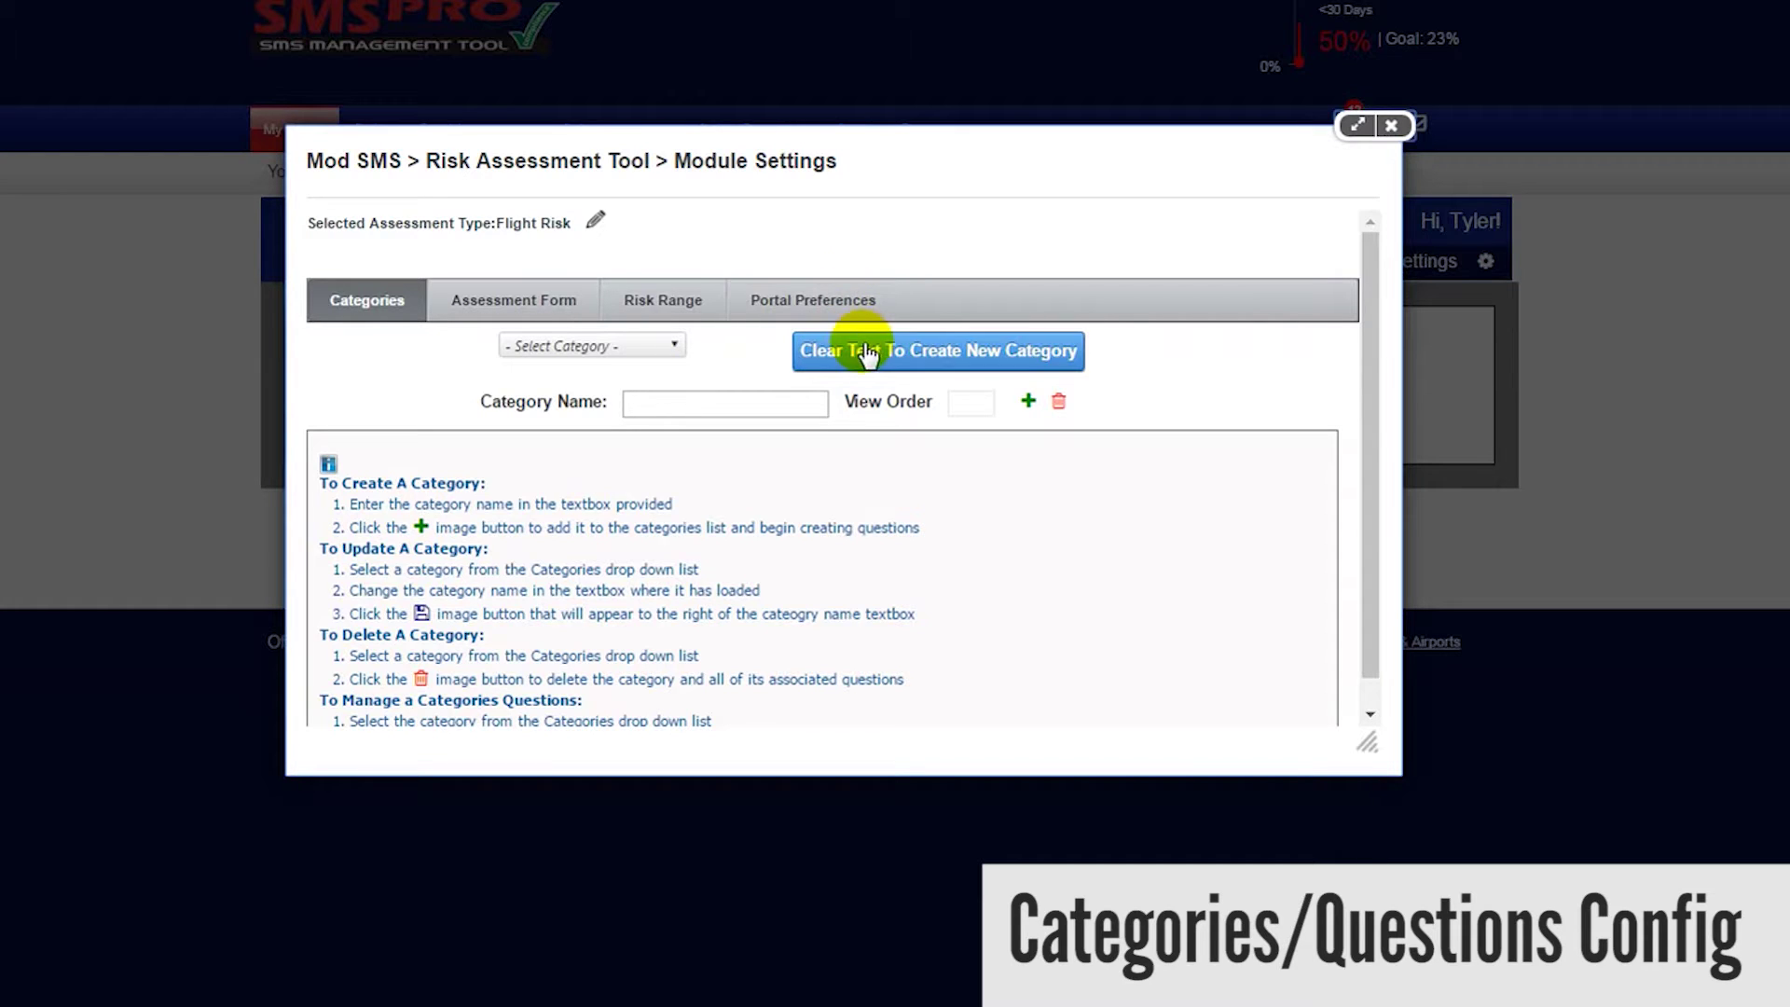
click(919, 366)
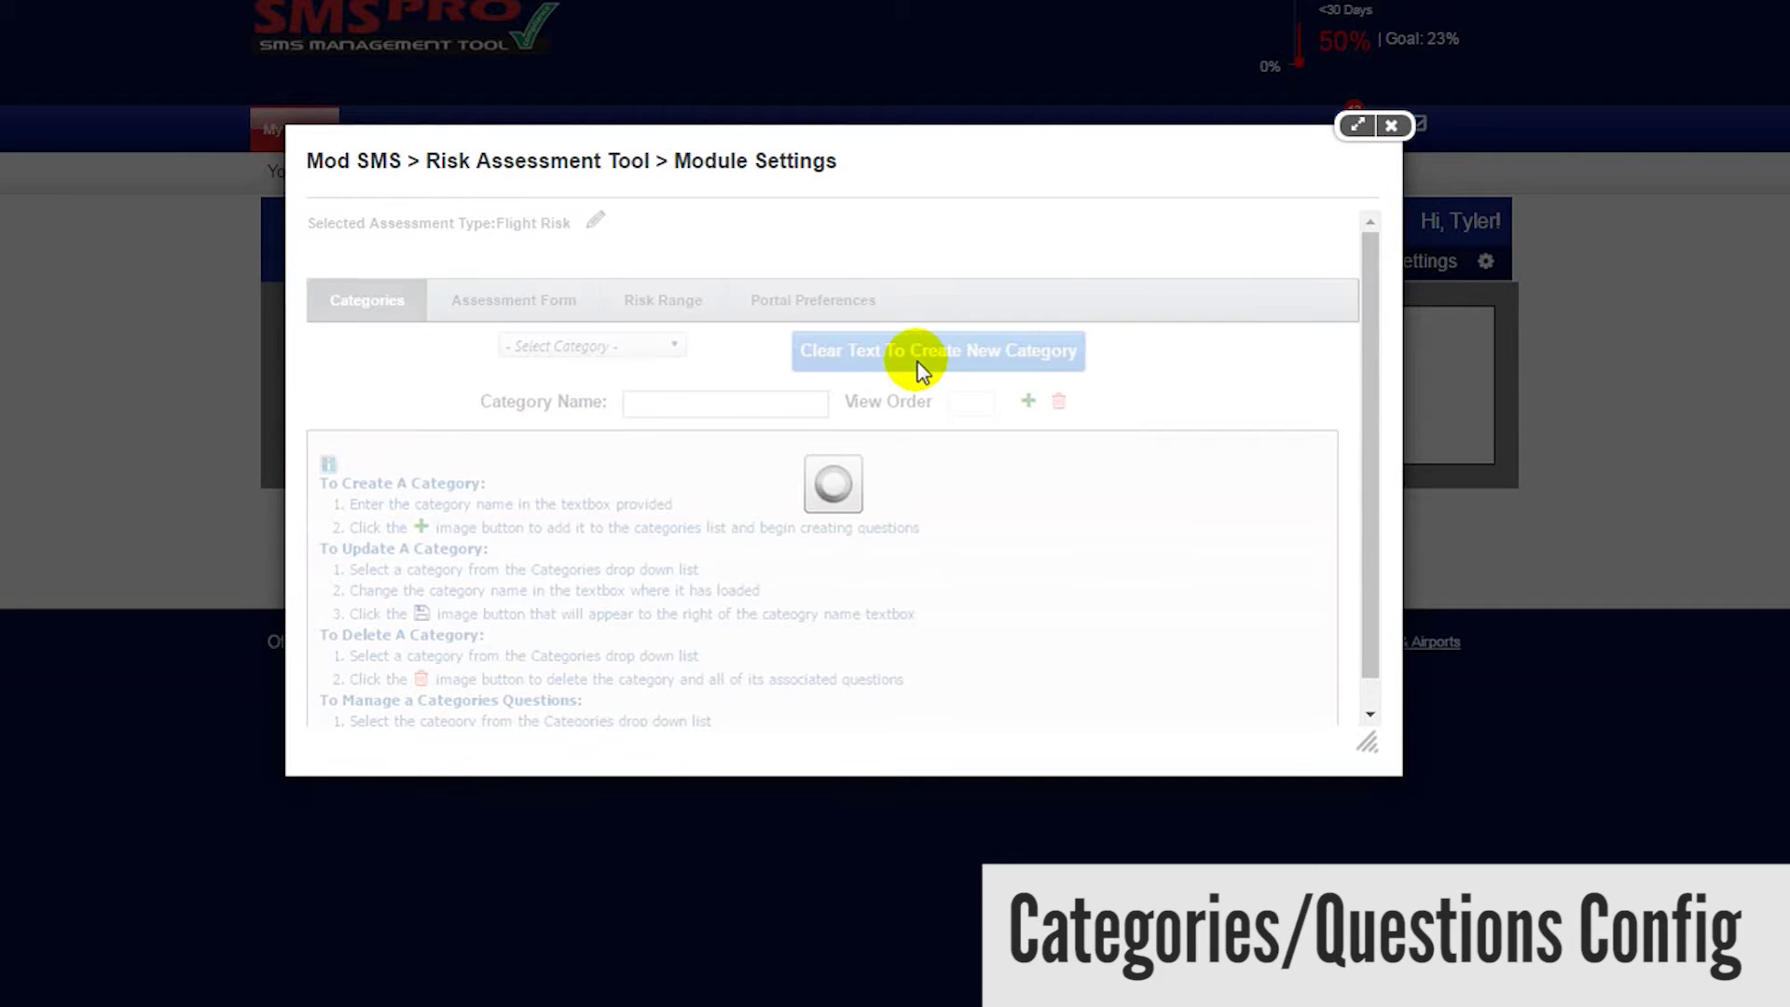
- Add a category named 'New Category' with view order 5
click(804, 406)
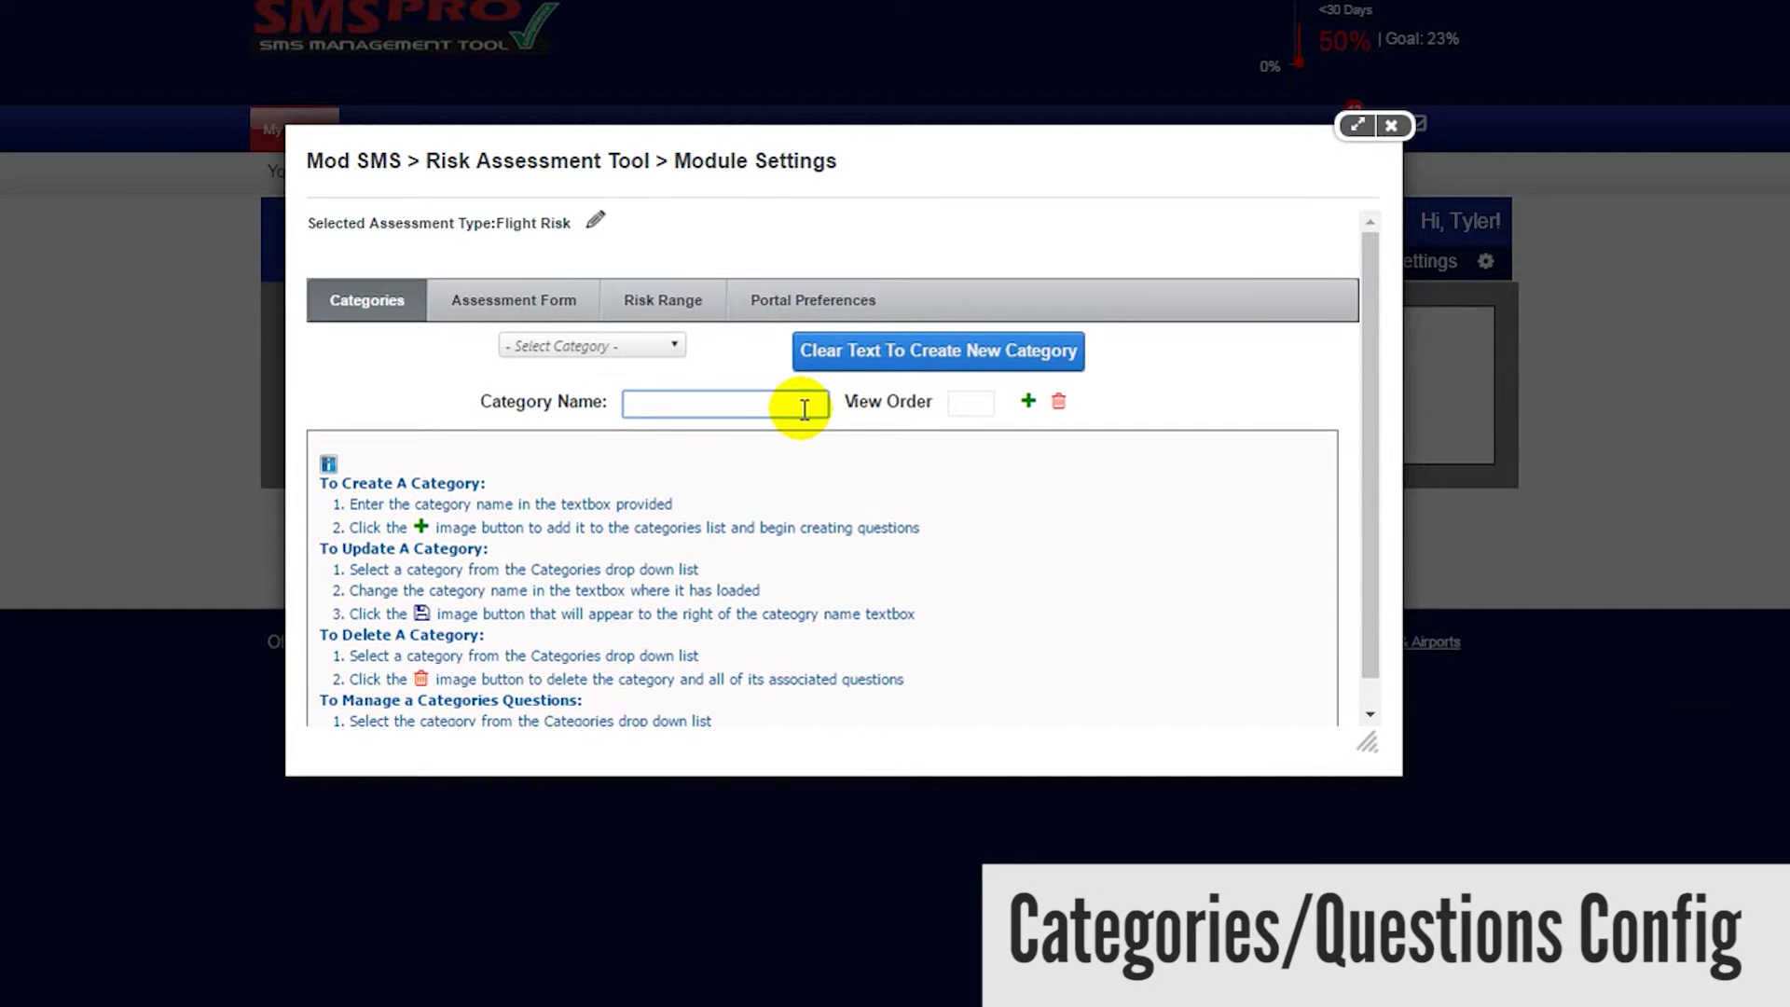
text(New Category)
click(971, 396)
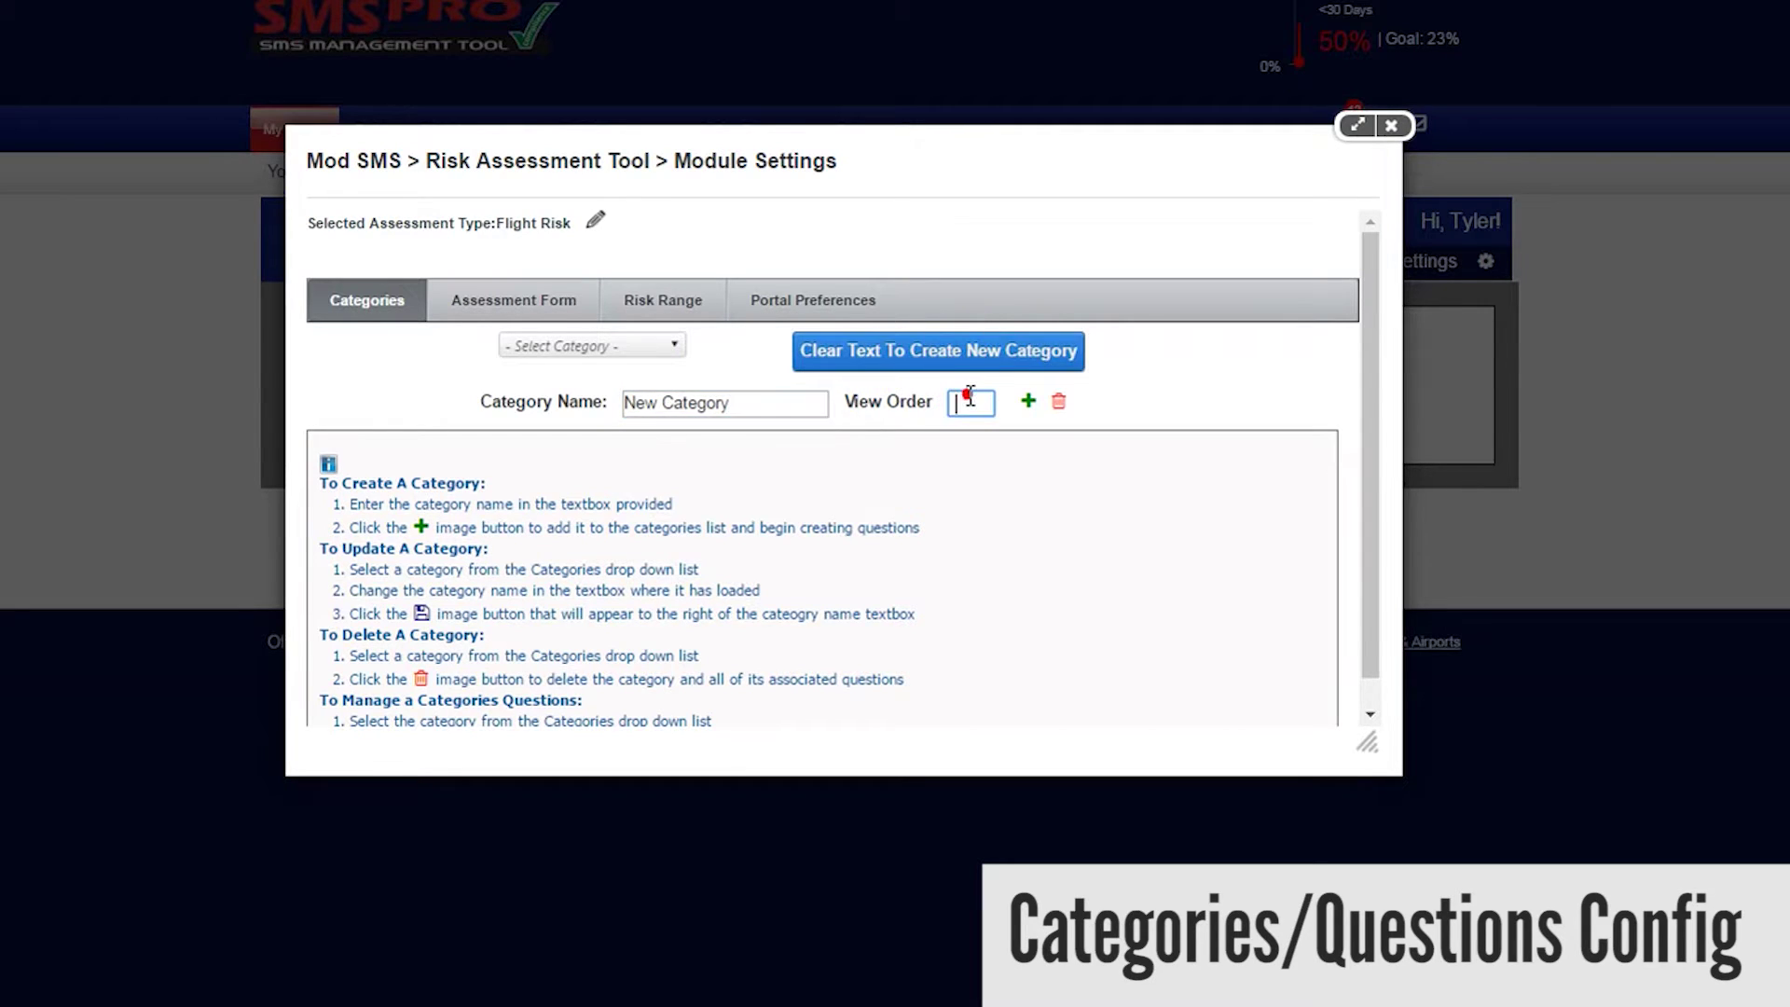
text(5)
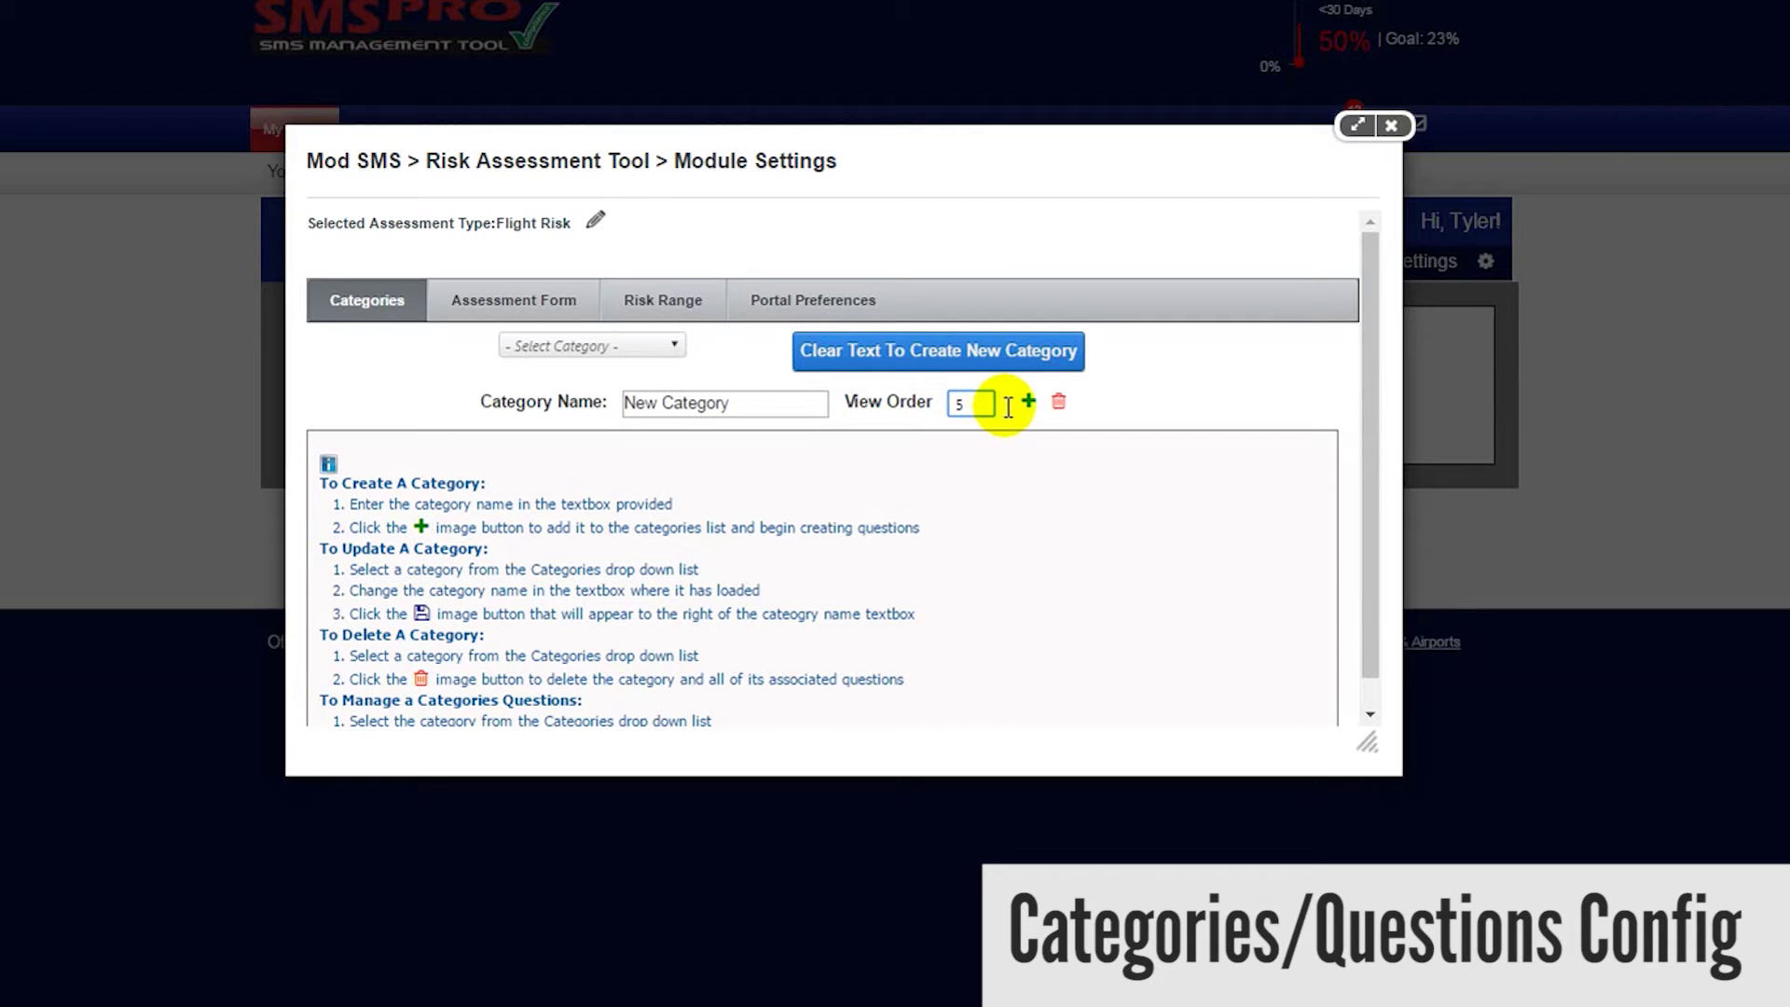
click(1028, 401)
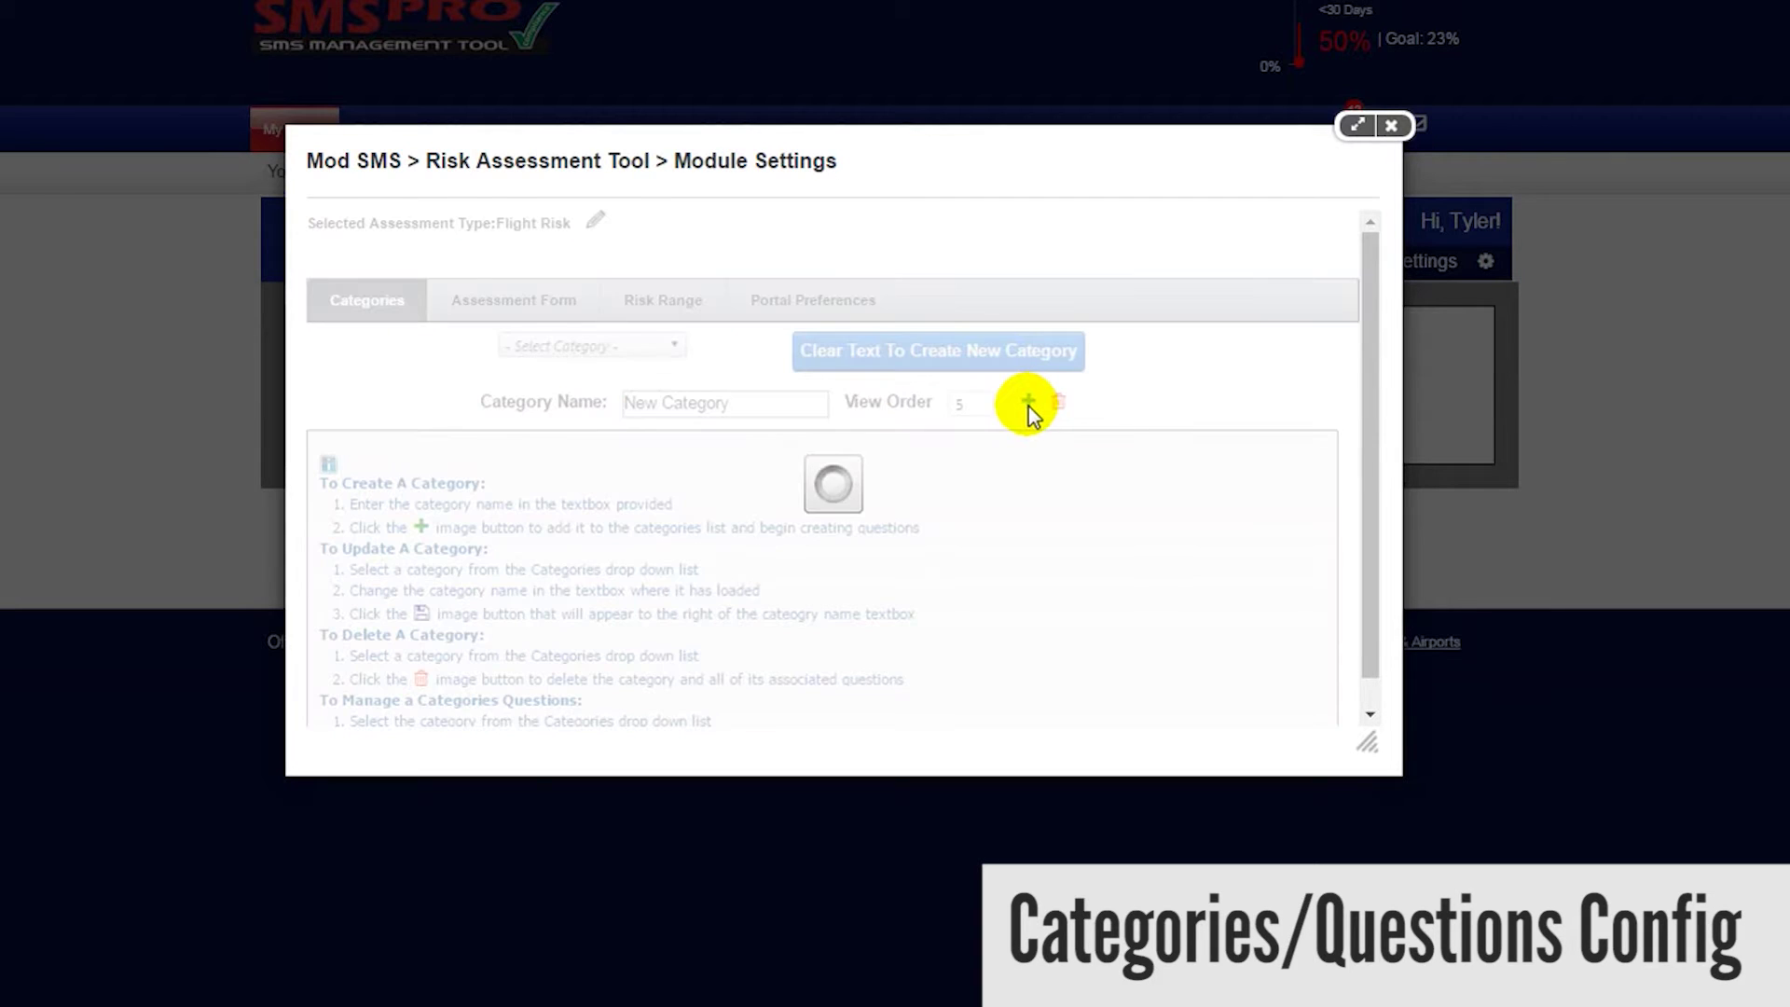
click(673, 348)
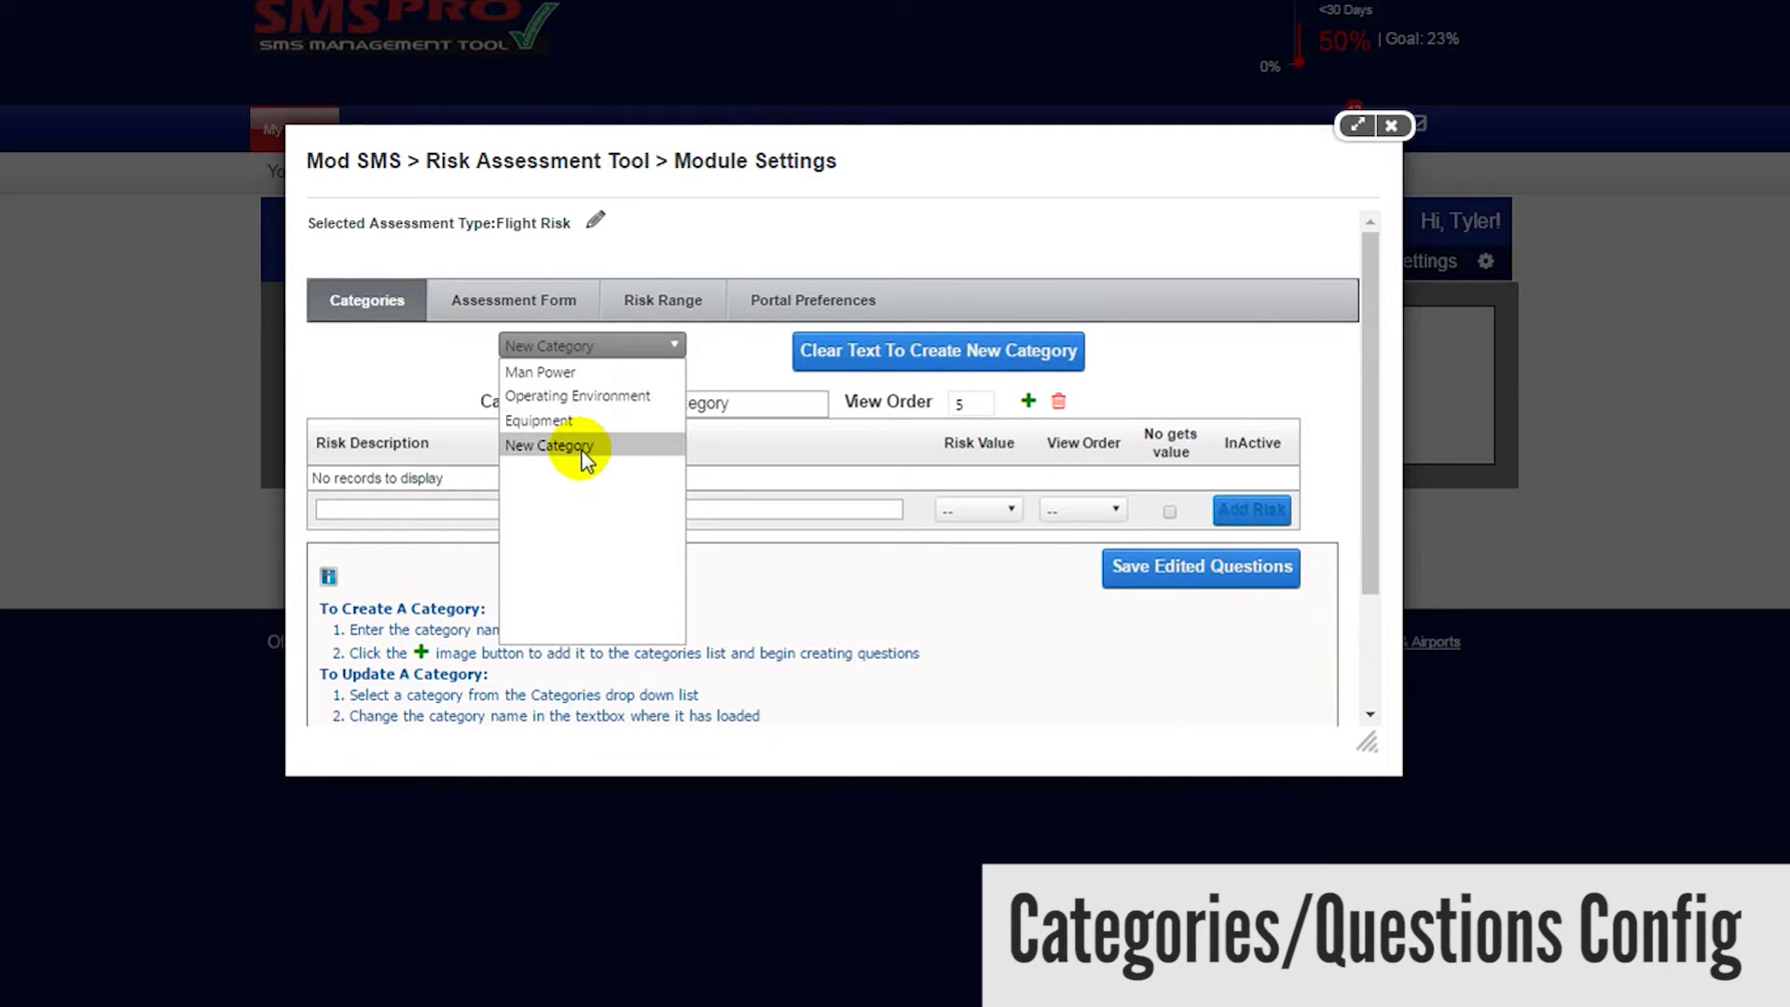
- Rename New Category to 'New Category EDIT' and save it
click(586, 448)
click(772, 404)
text(EDIT)
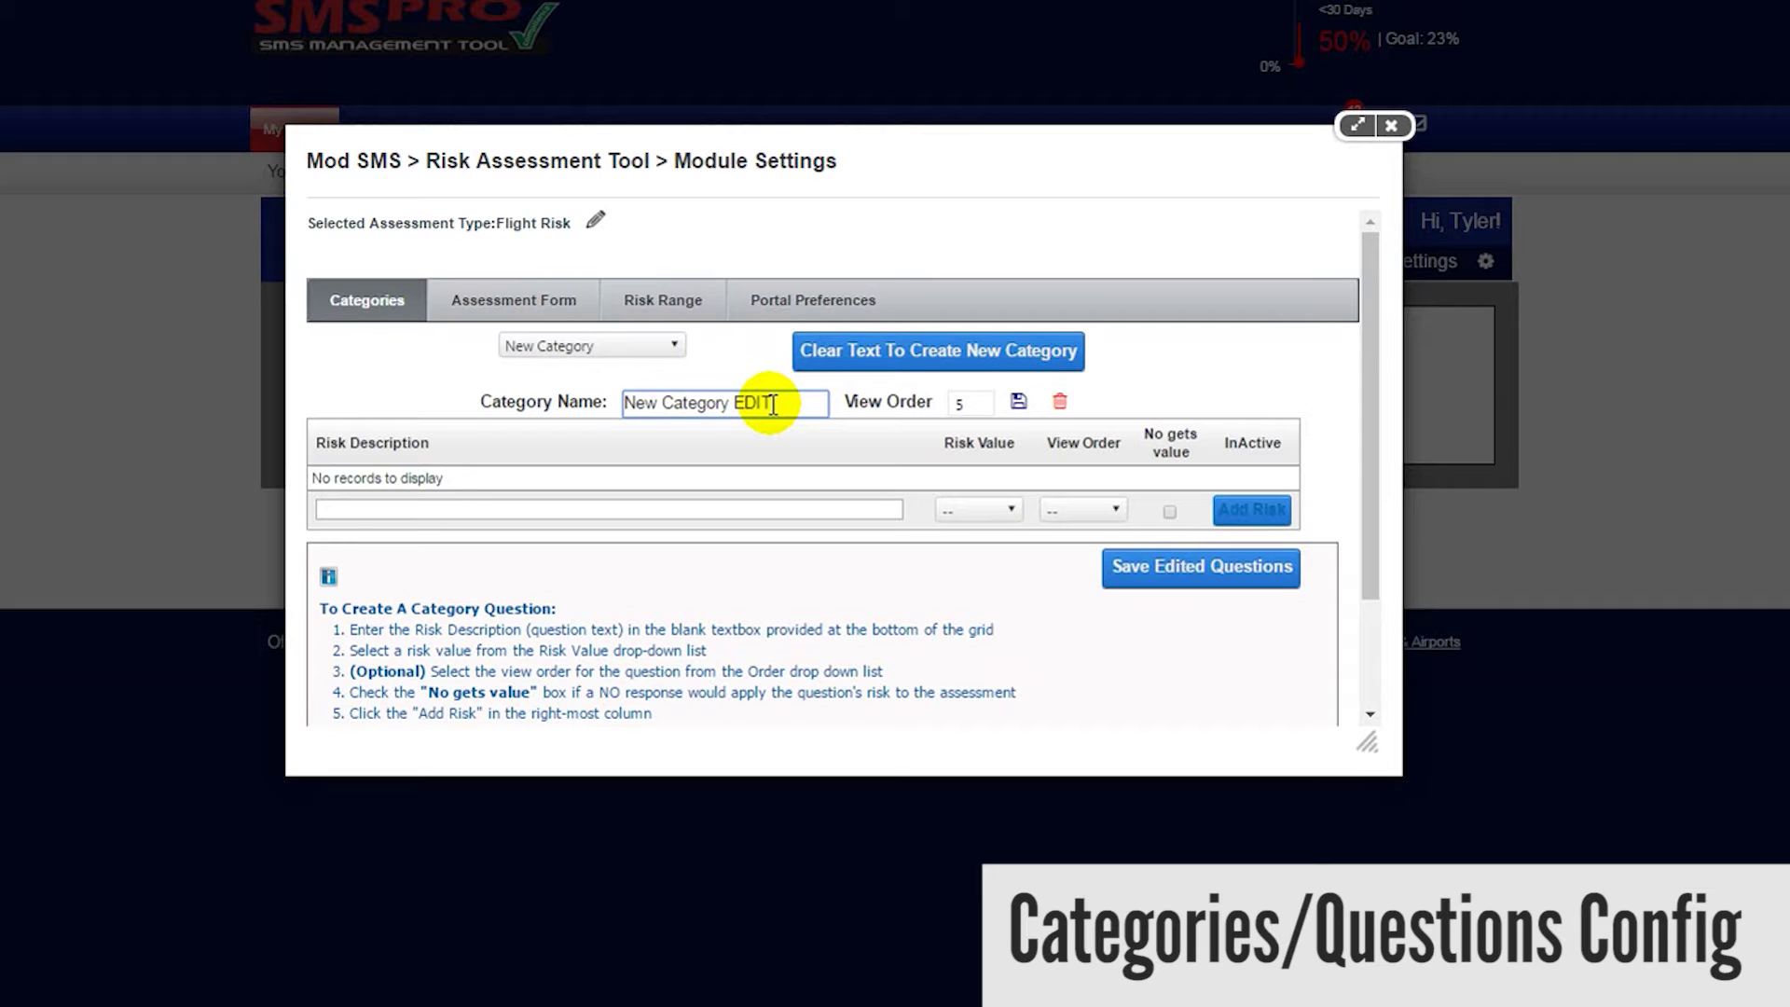
click(1018, 403)
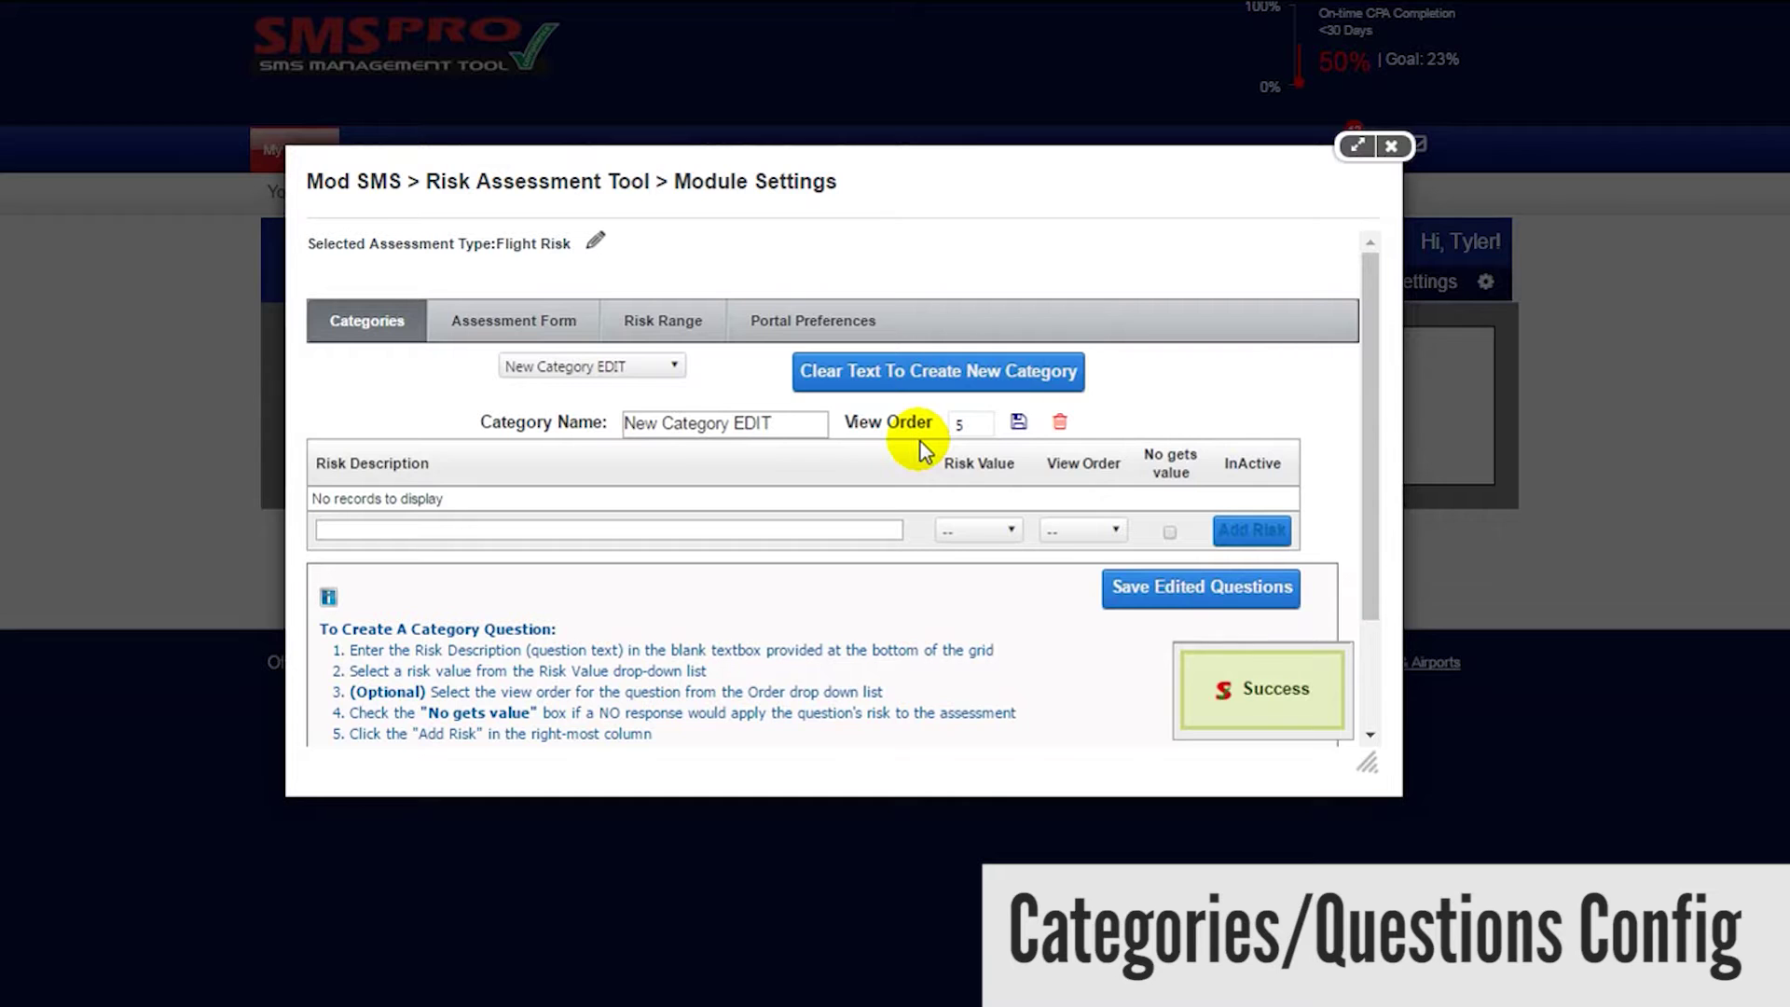
- Delete the New Category EDIT category and confirm the deletion
click(1059, 421)
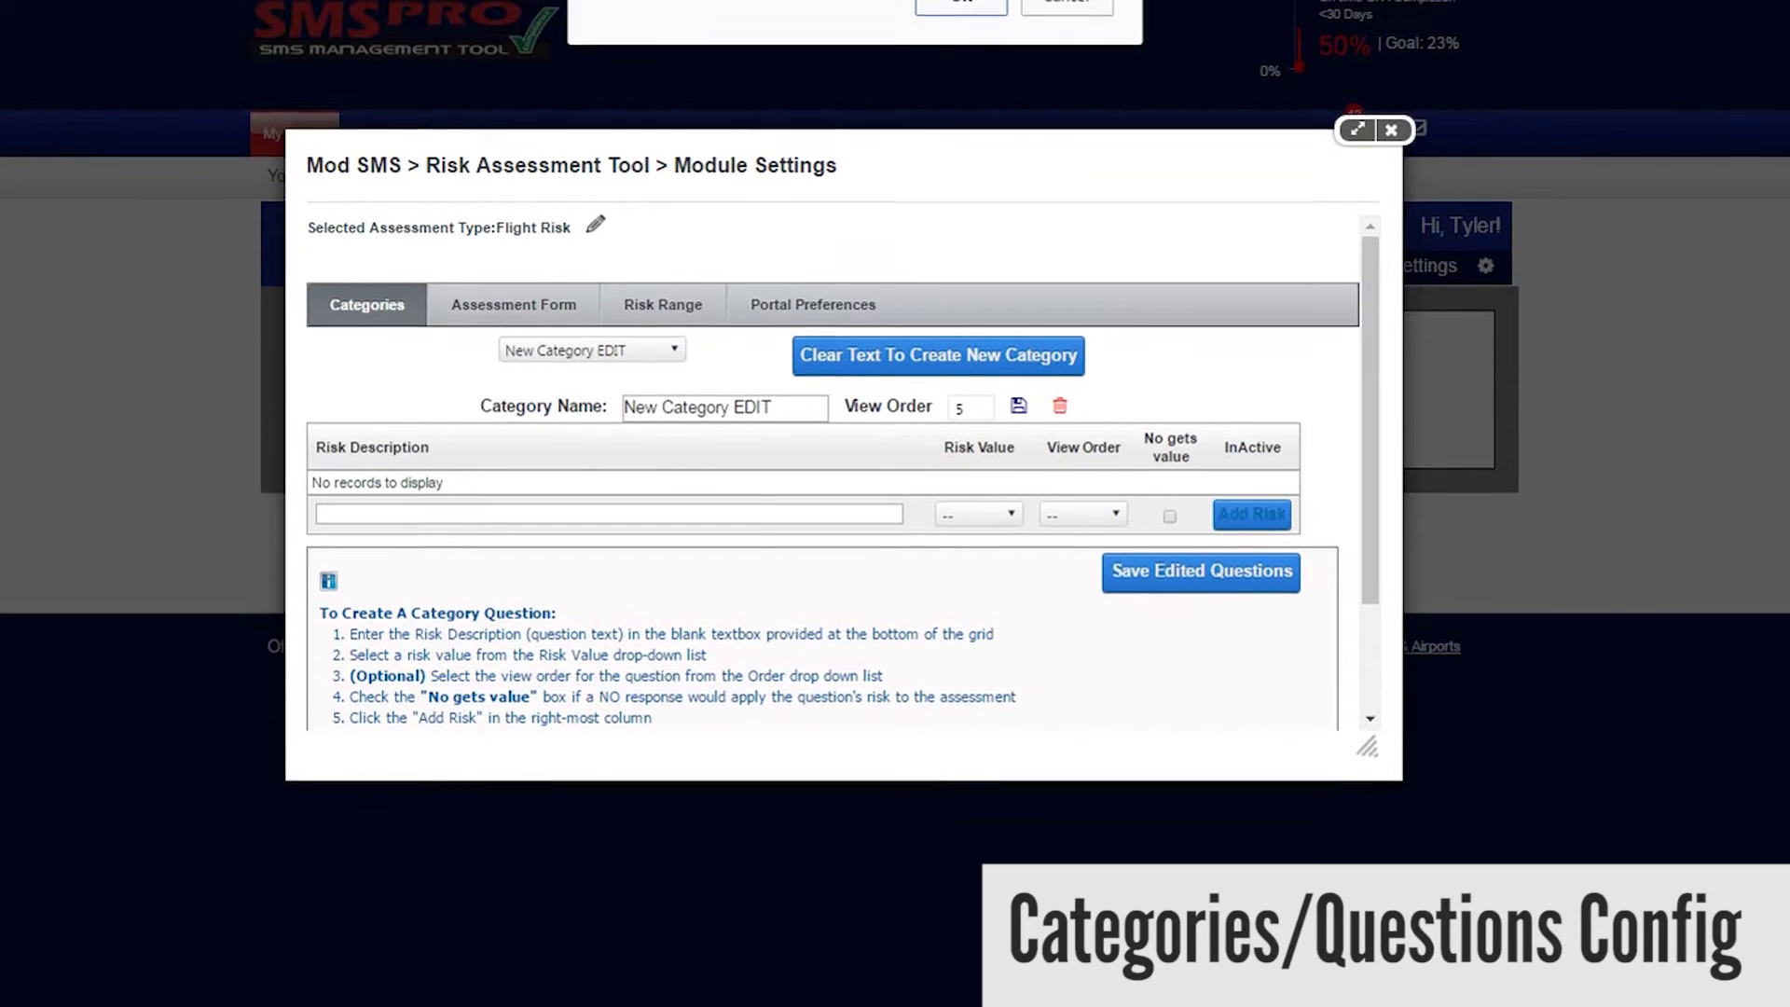
click(951, 24)
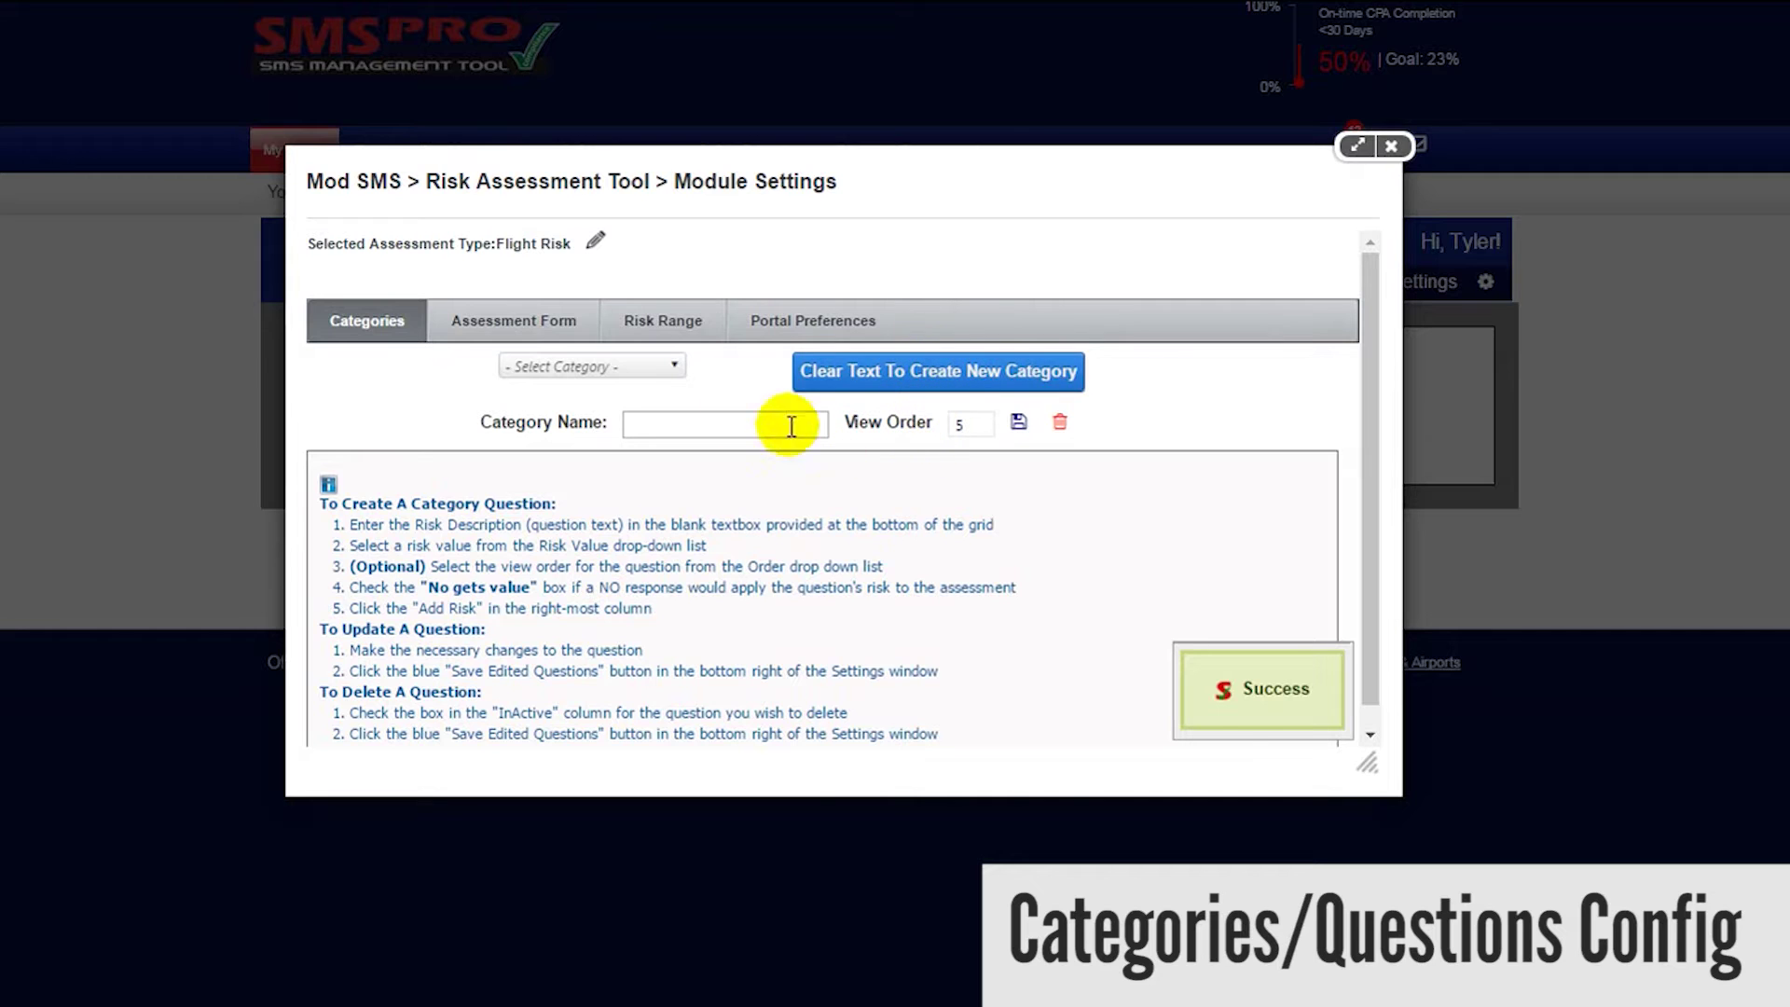
click(640, 366)
- Load the Man Power questions and toggle No gets value on Crew Rest on and off
click(638, 373)
scroll(642, 368, down, 3)
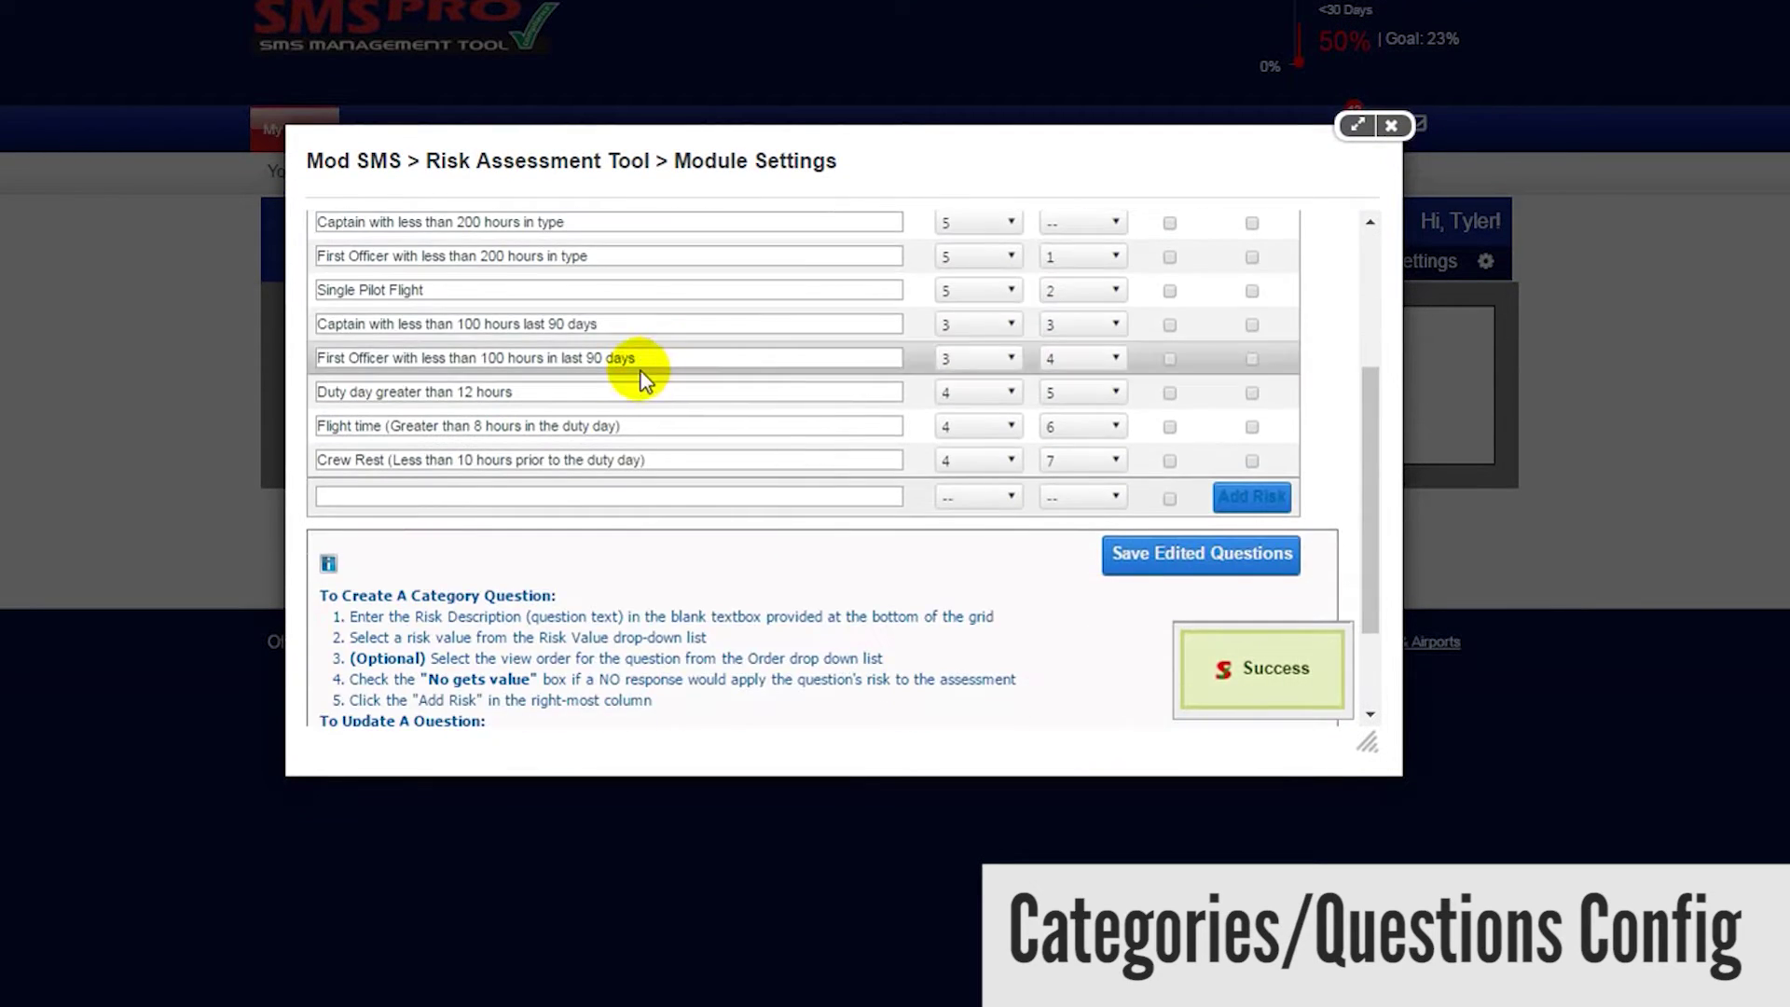
click(642, 422)
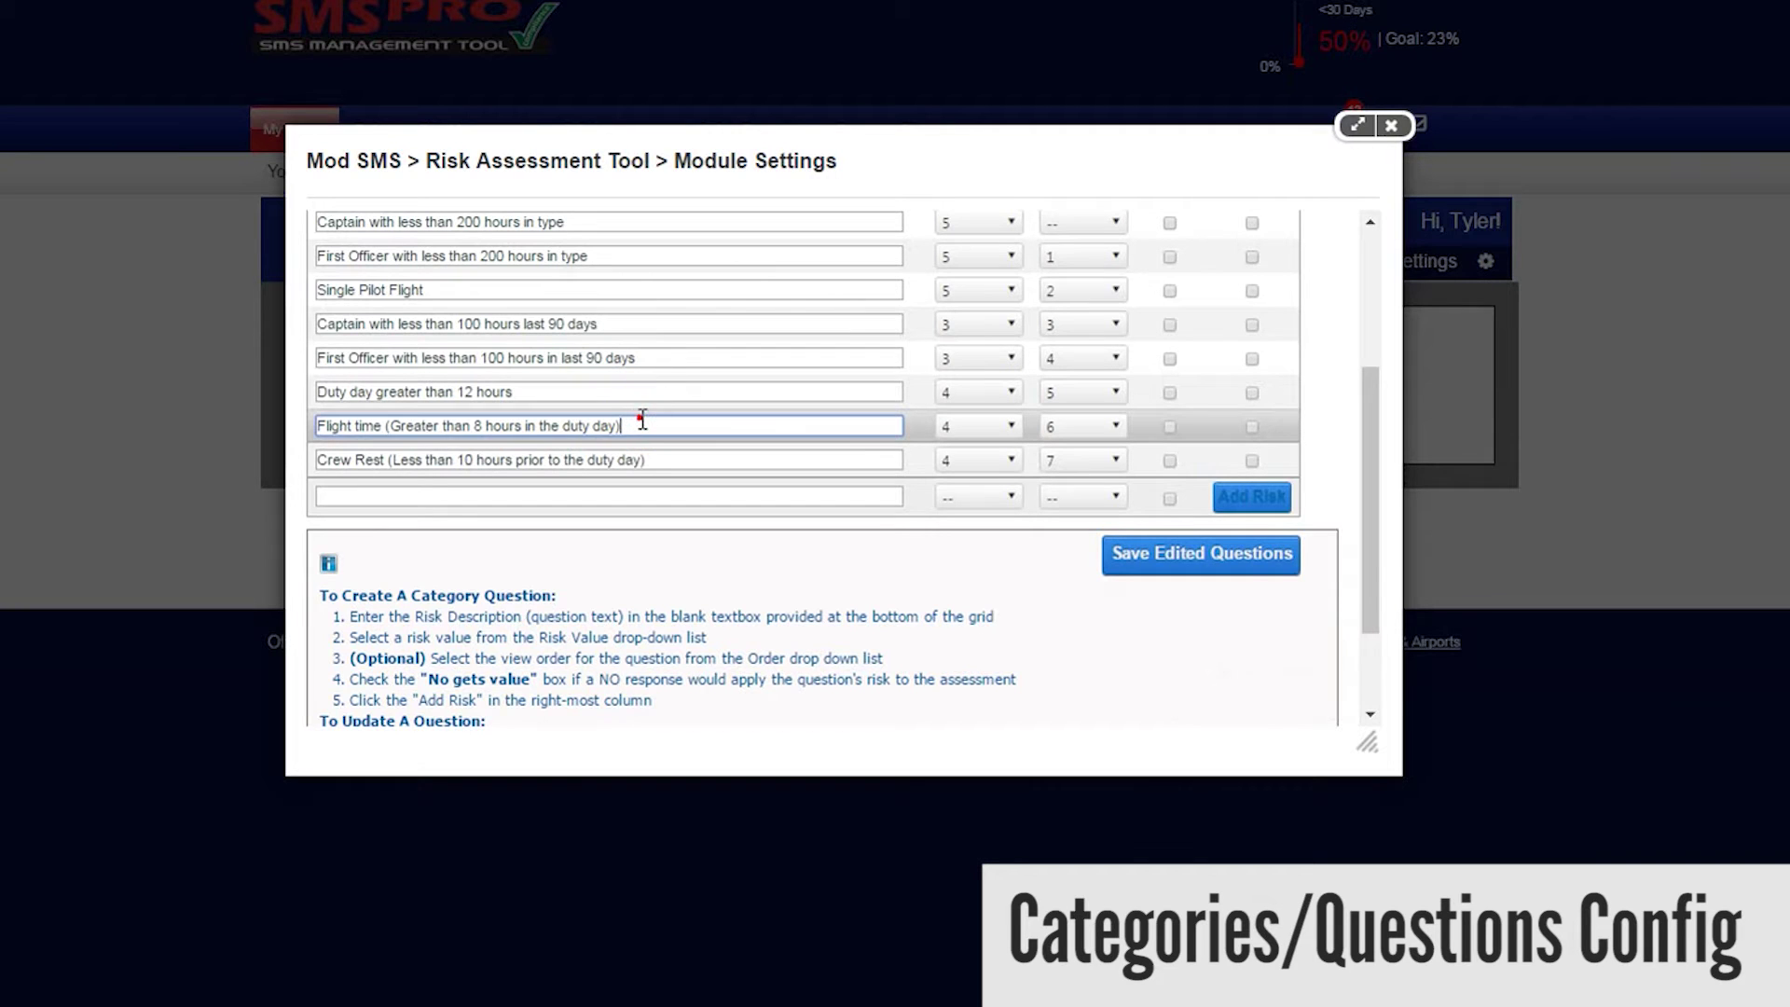
scroll(655, 421, up, 2)
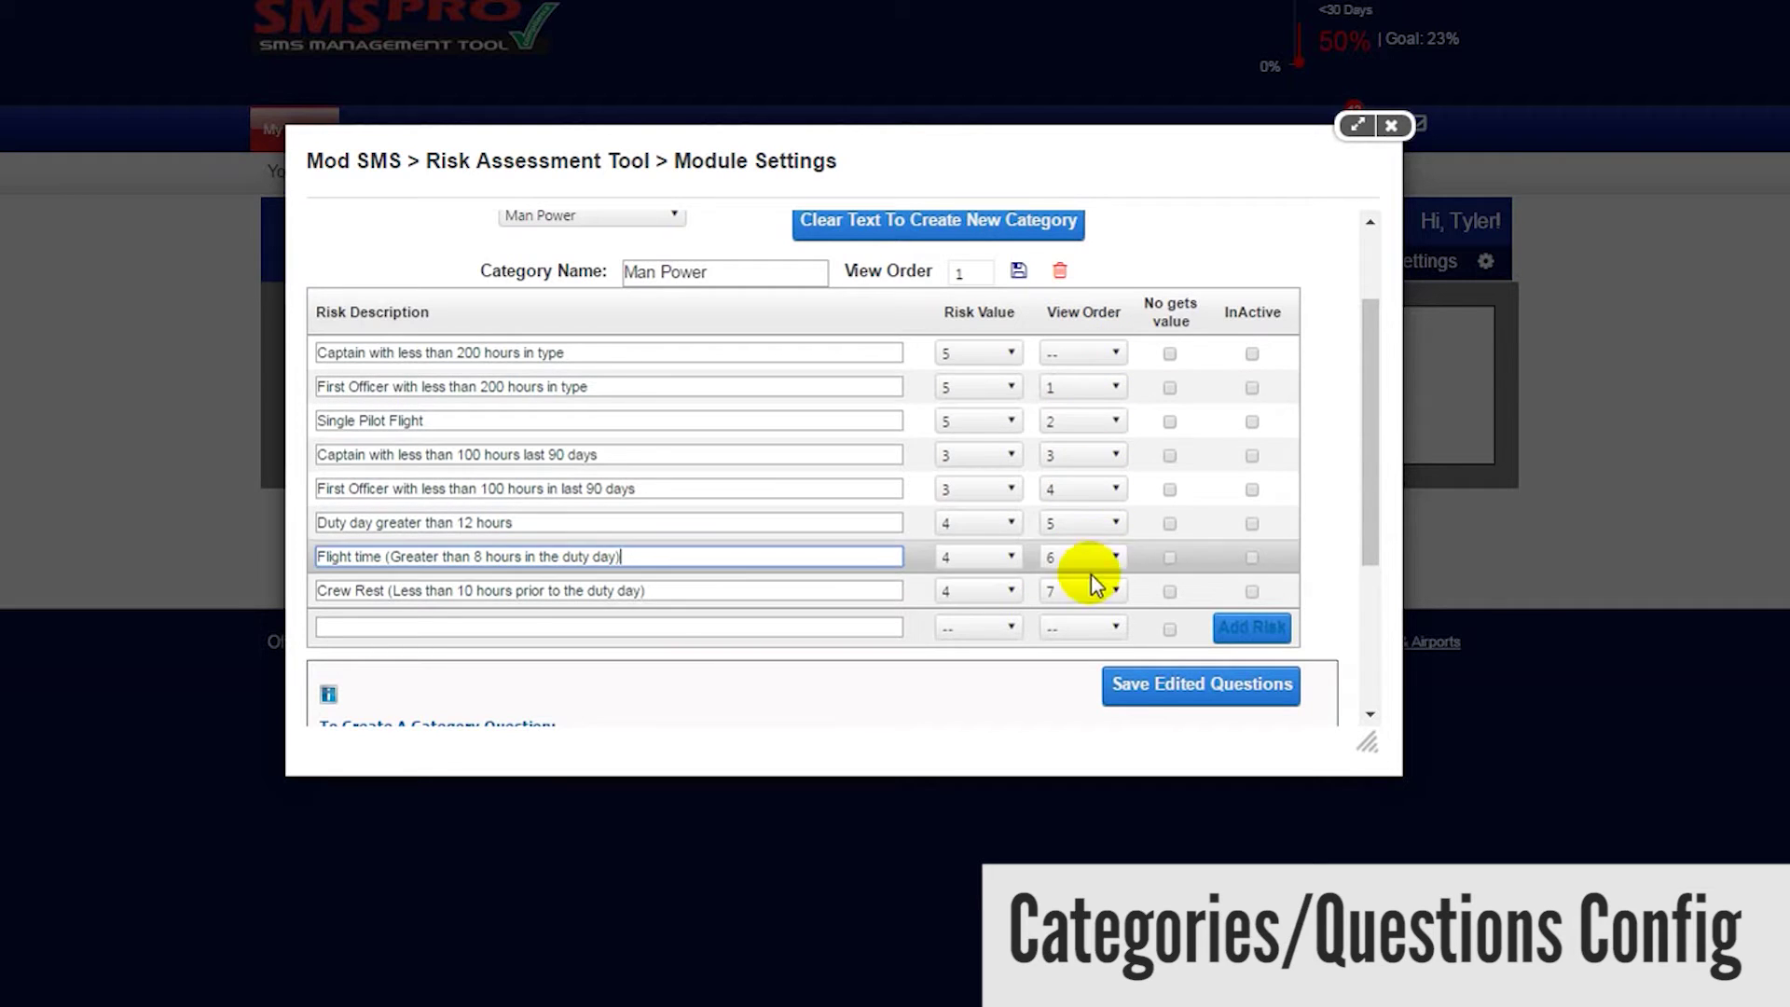
click(1169, 591)
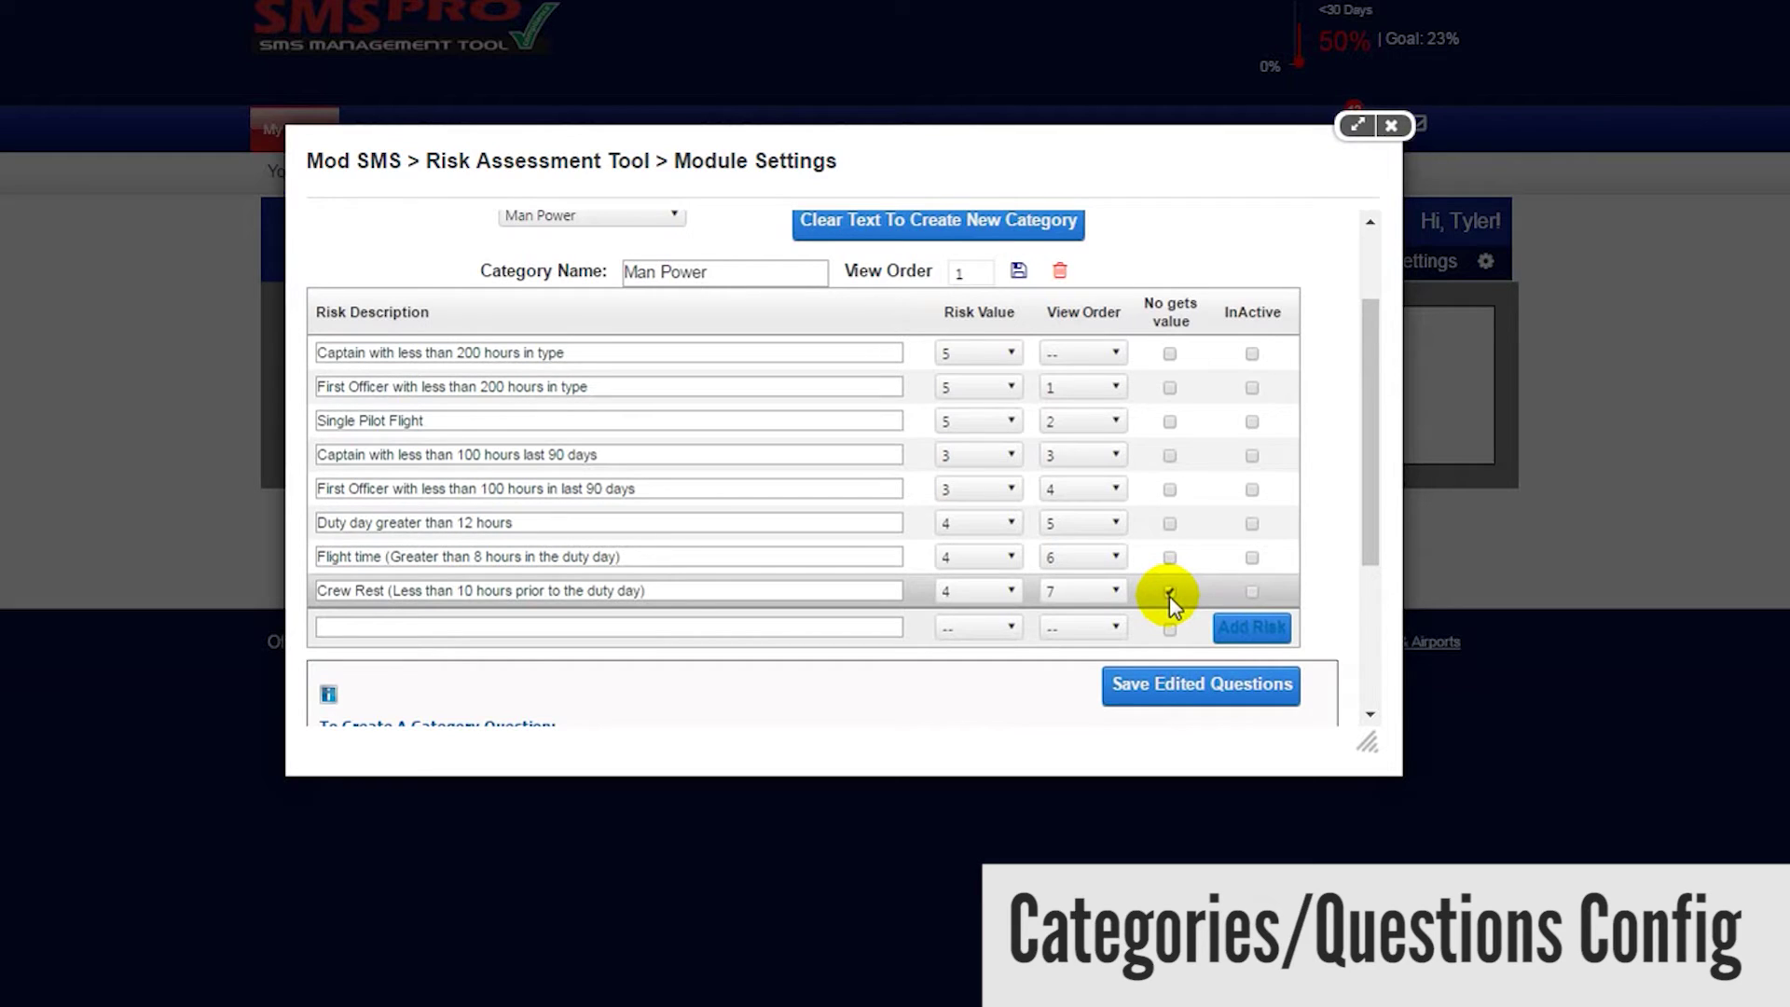
click(1169, 592)
- Add the Man Power question 'Passenger security check at airport' with risk value 10 and No gets value
click(855, 624)
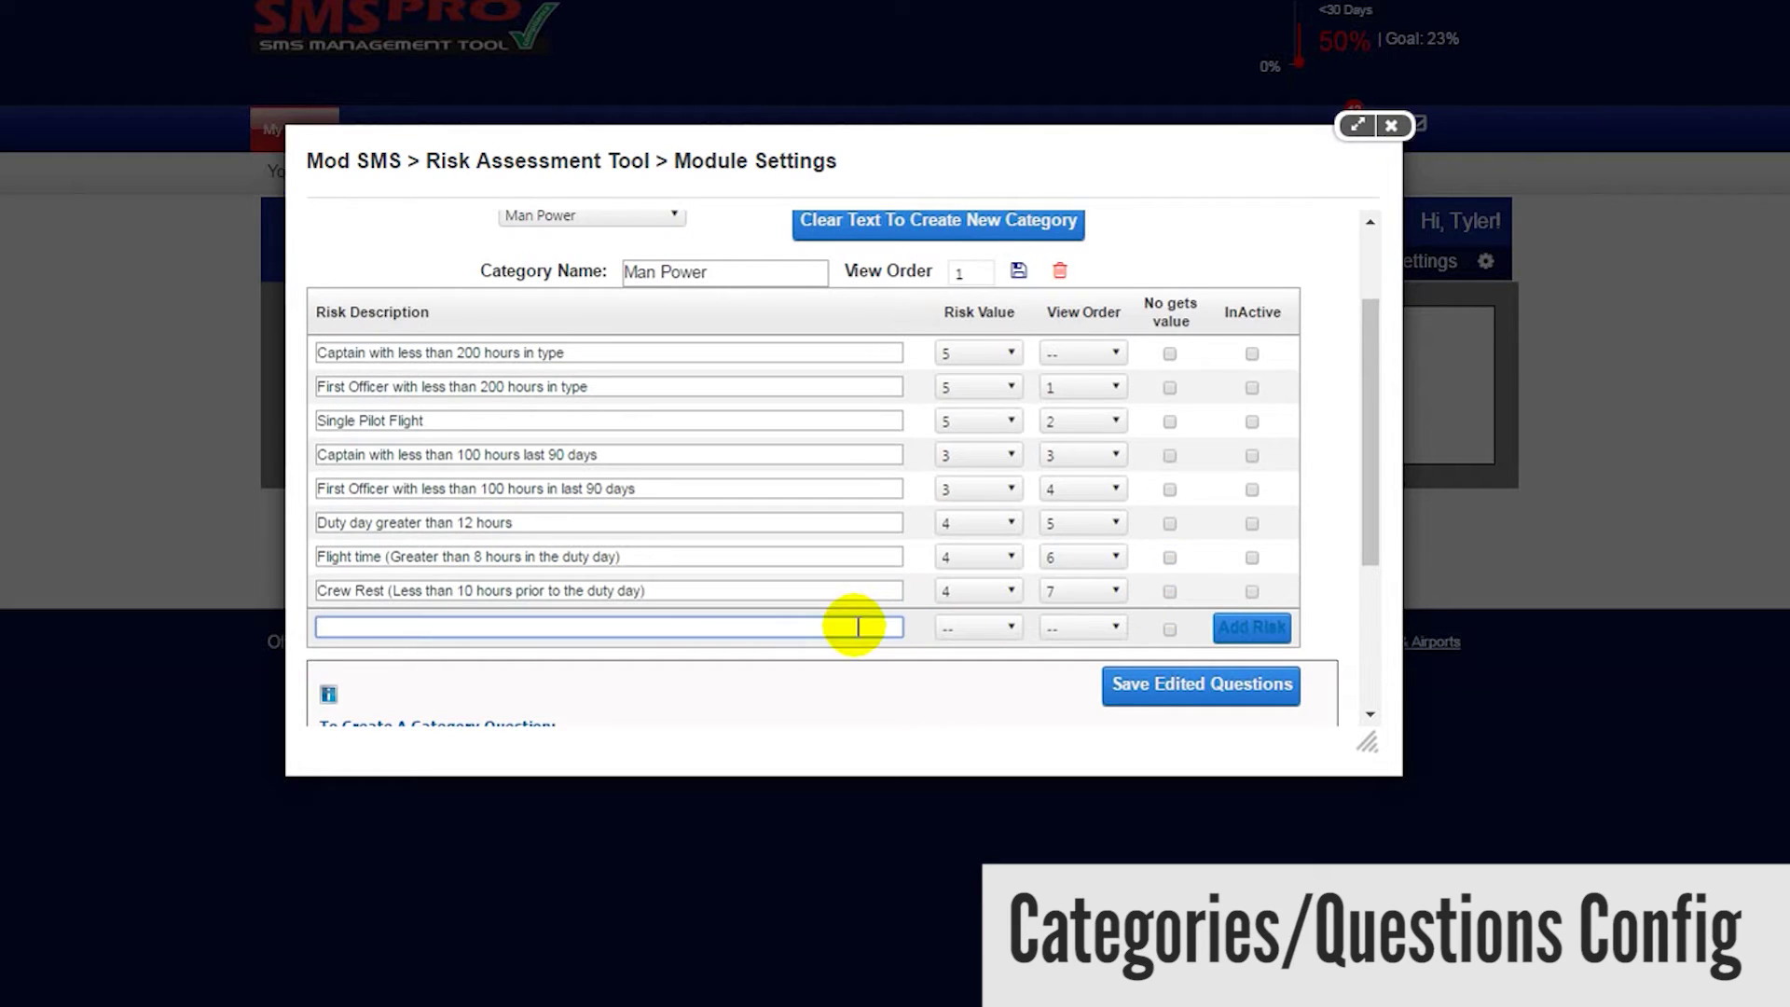
text(Passenger security check at airport)
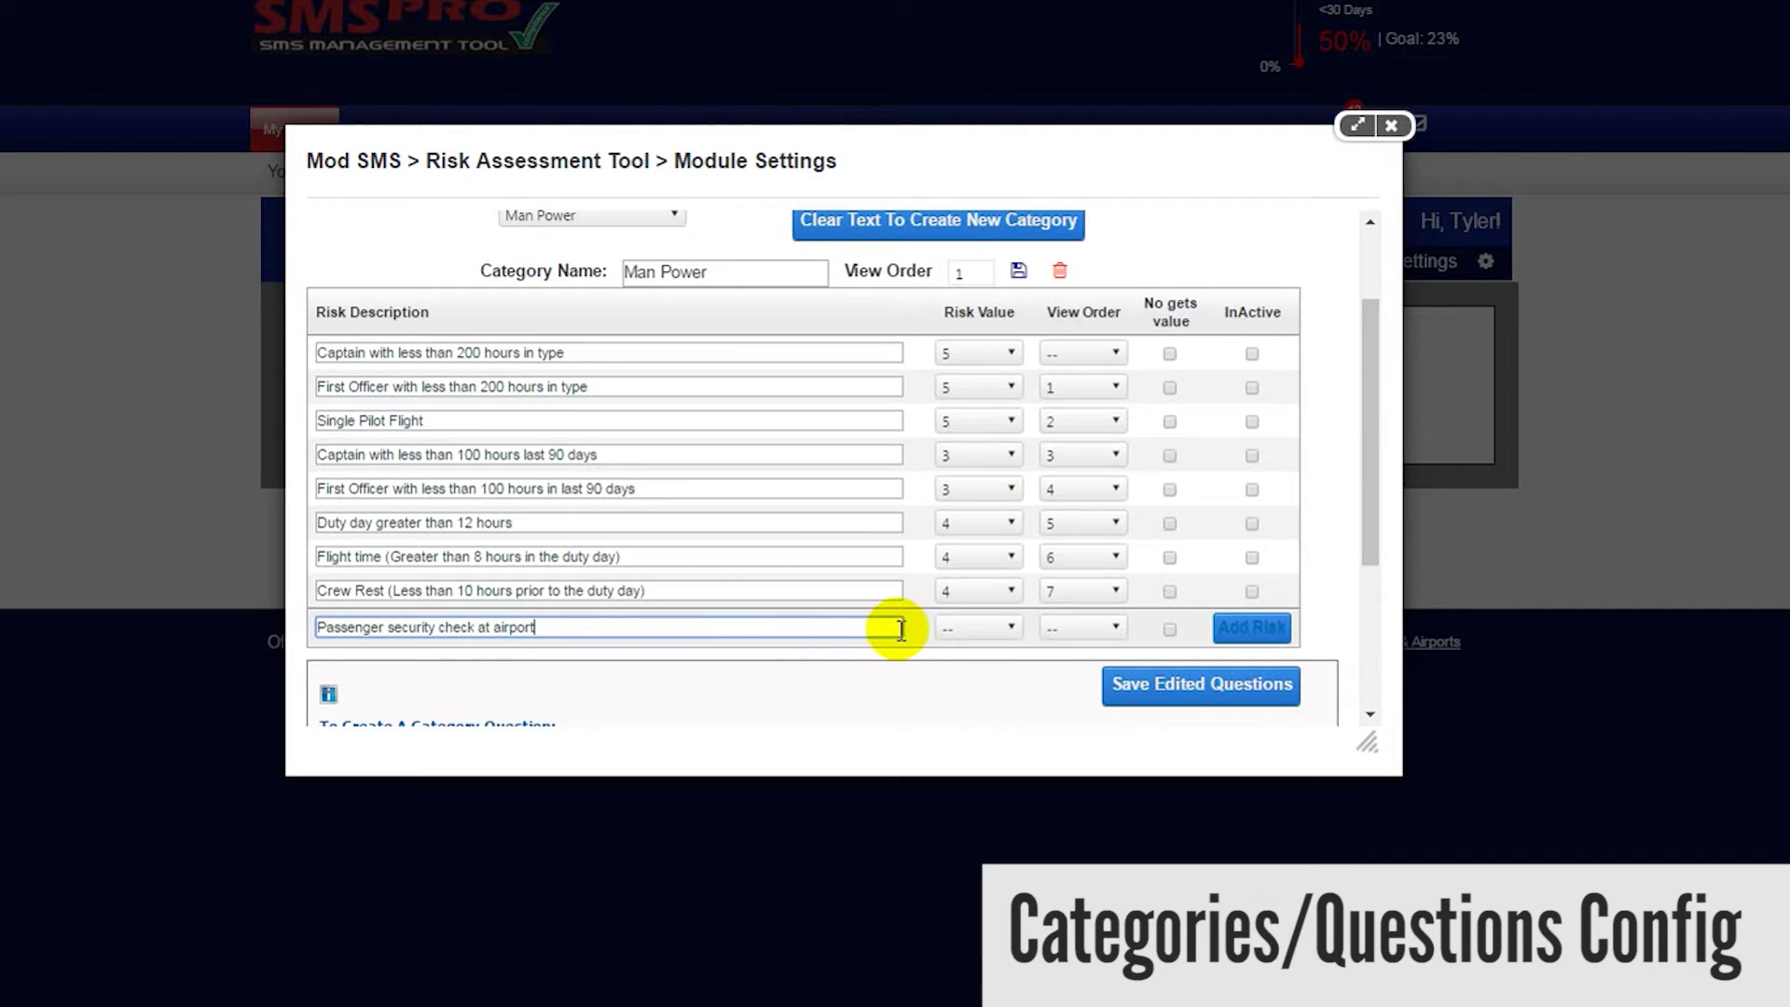
click(1012, 630)
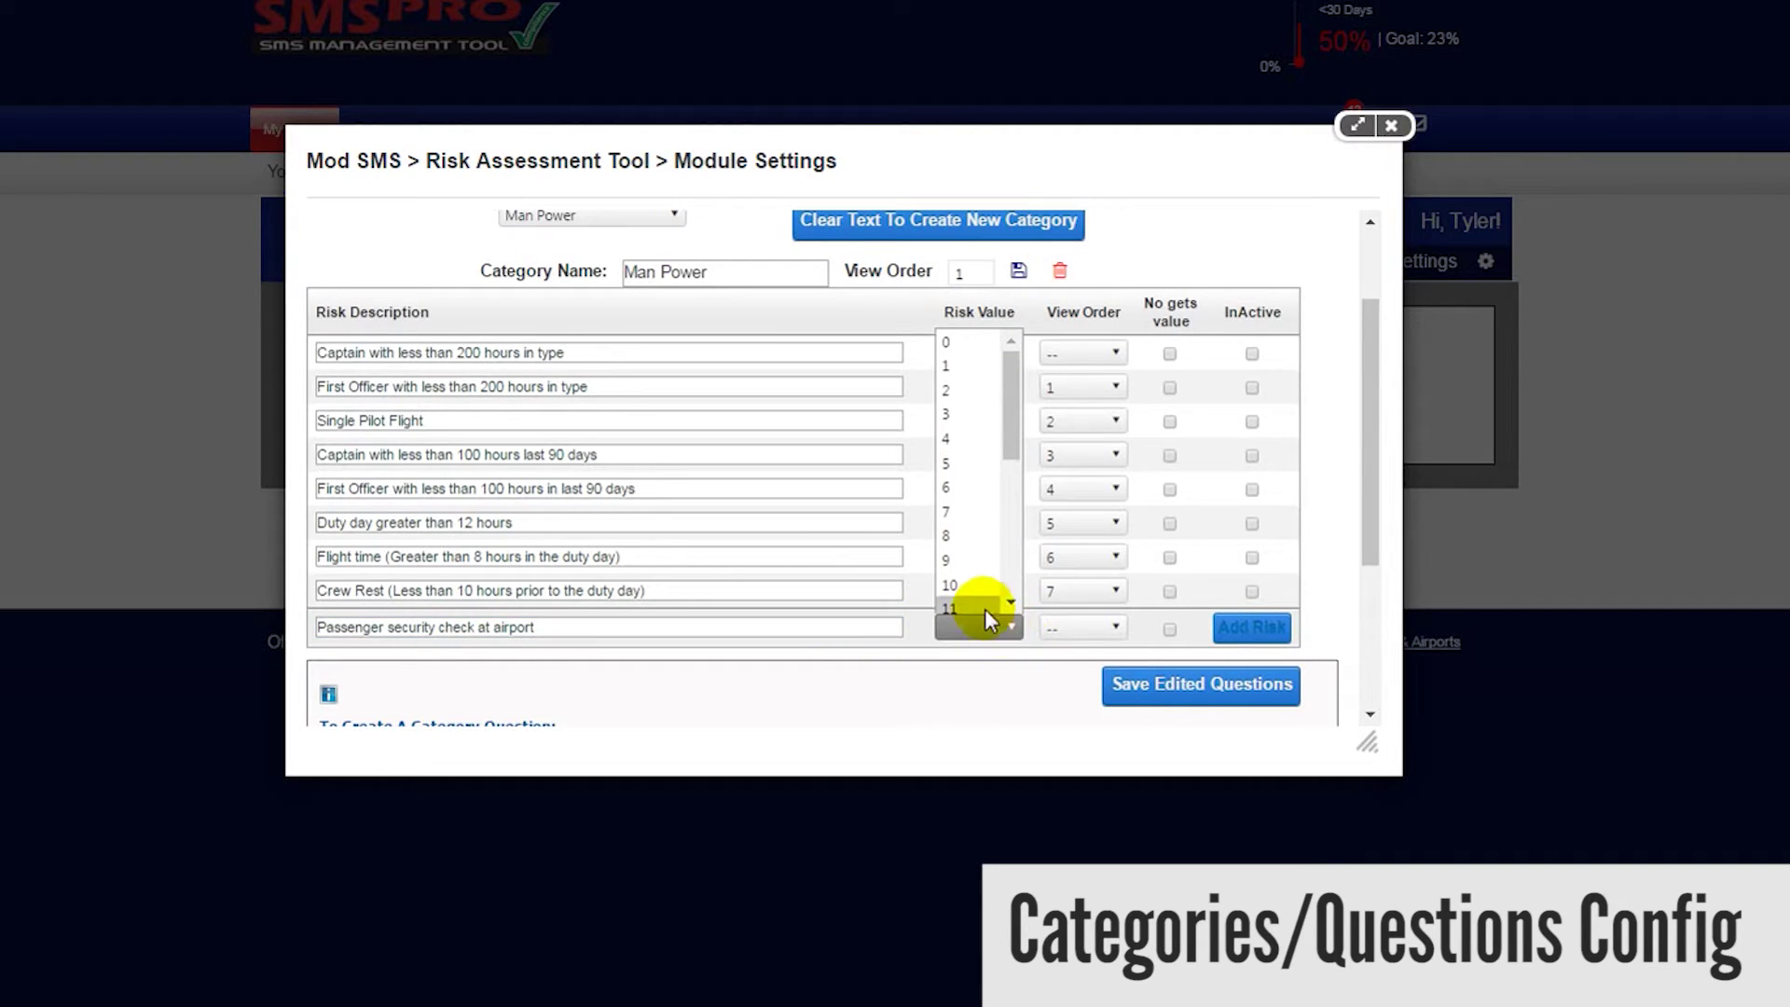
click(976, 585)
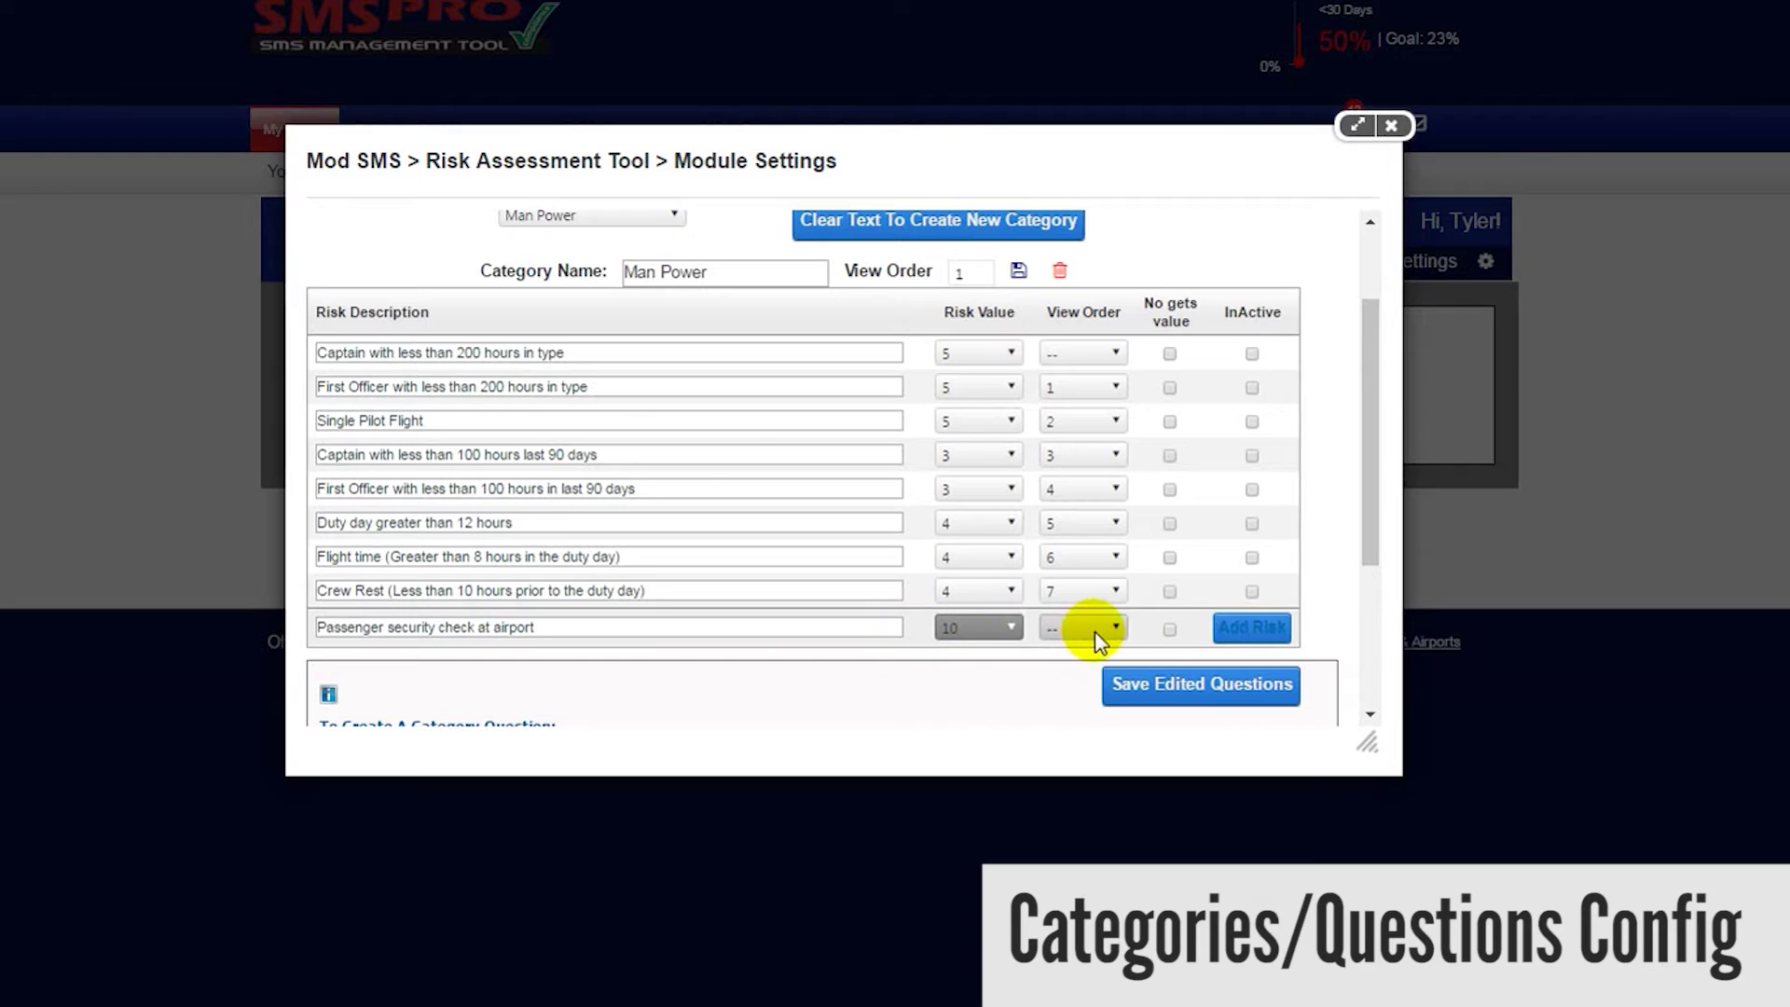
click(1168, 630)
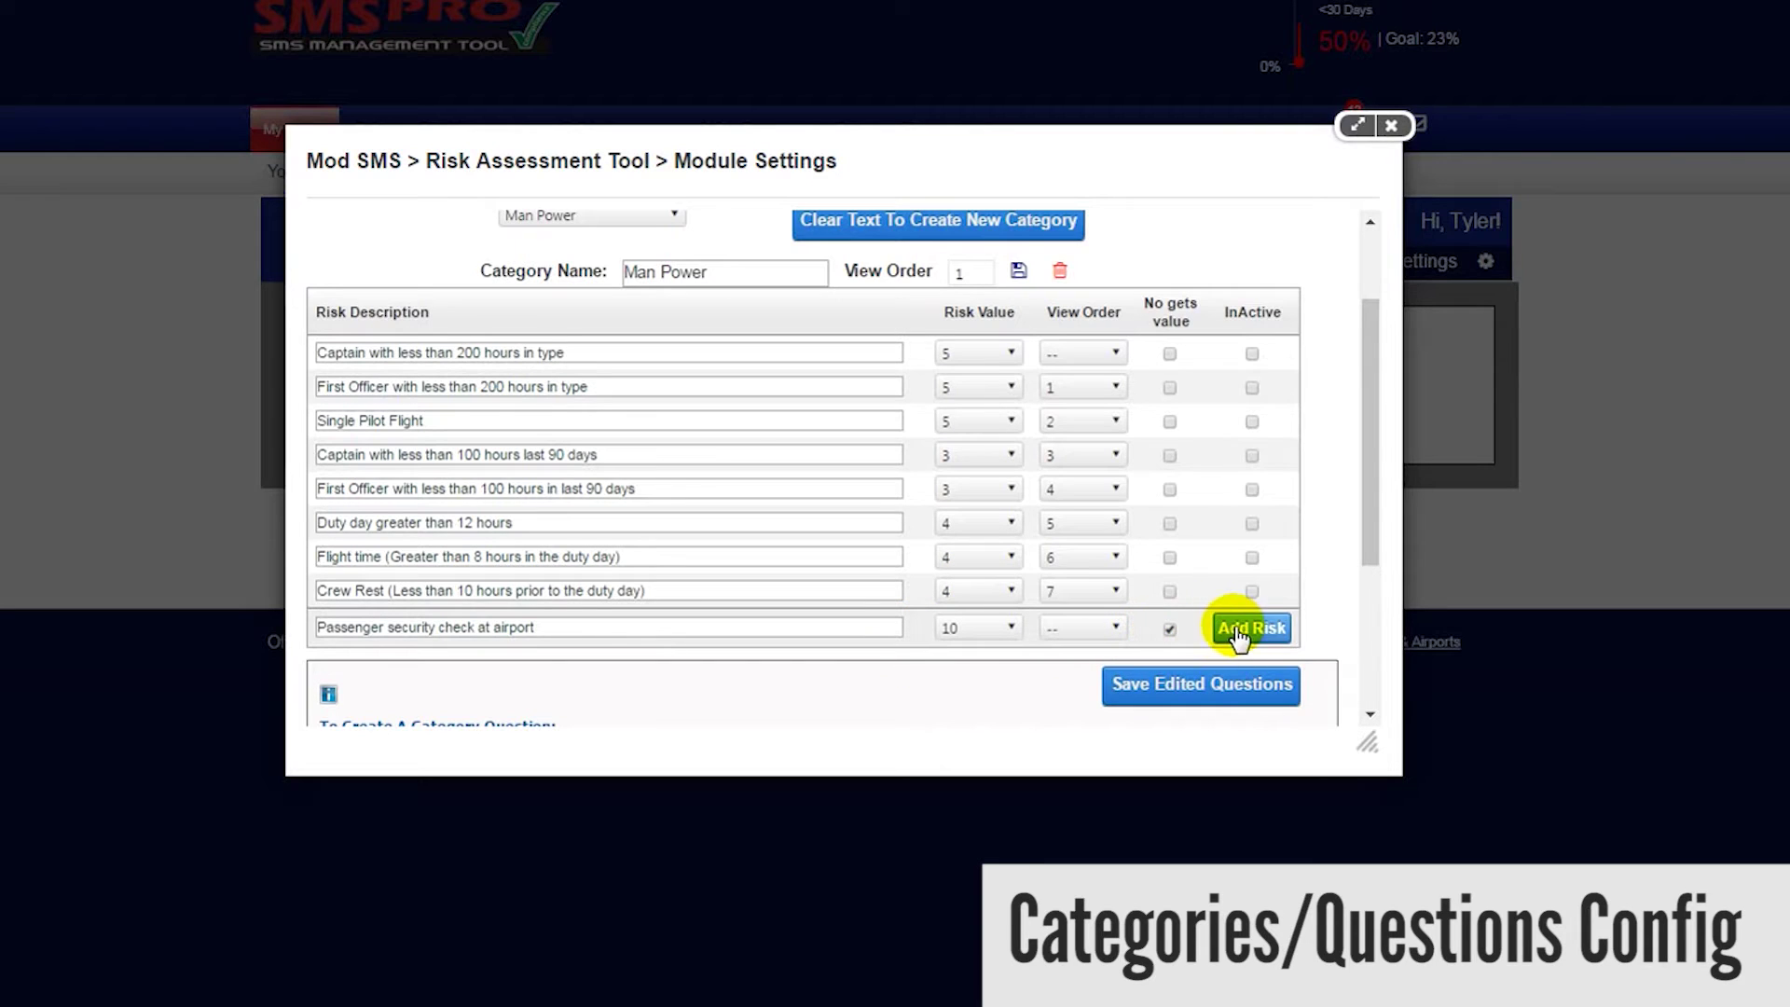
click(1235, 628)
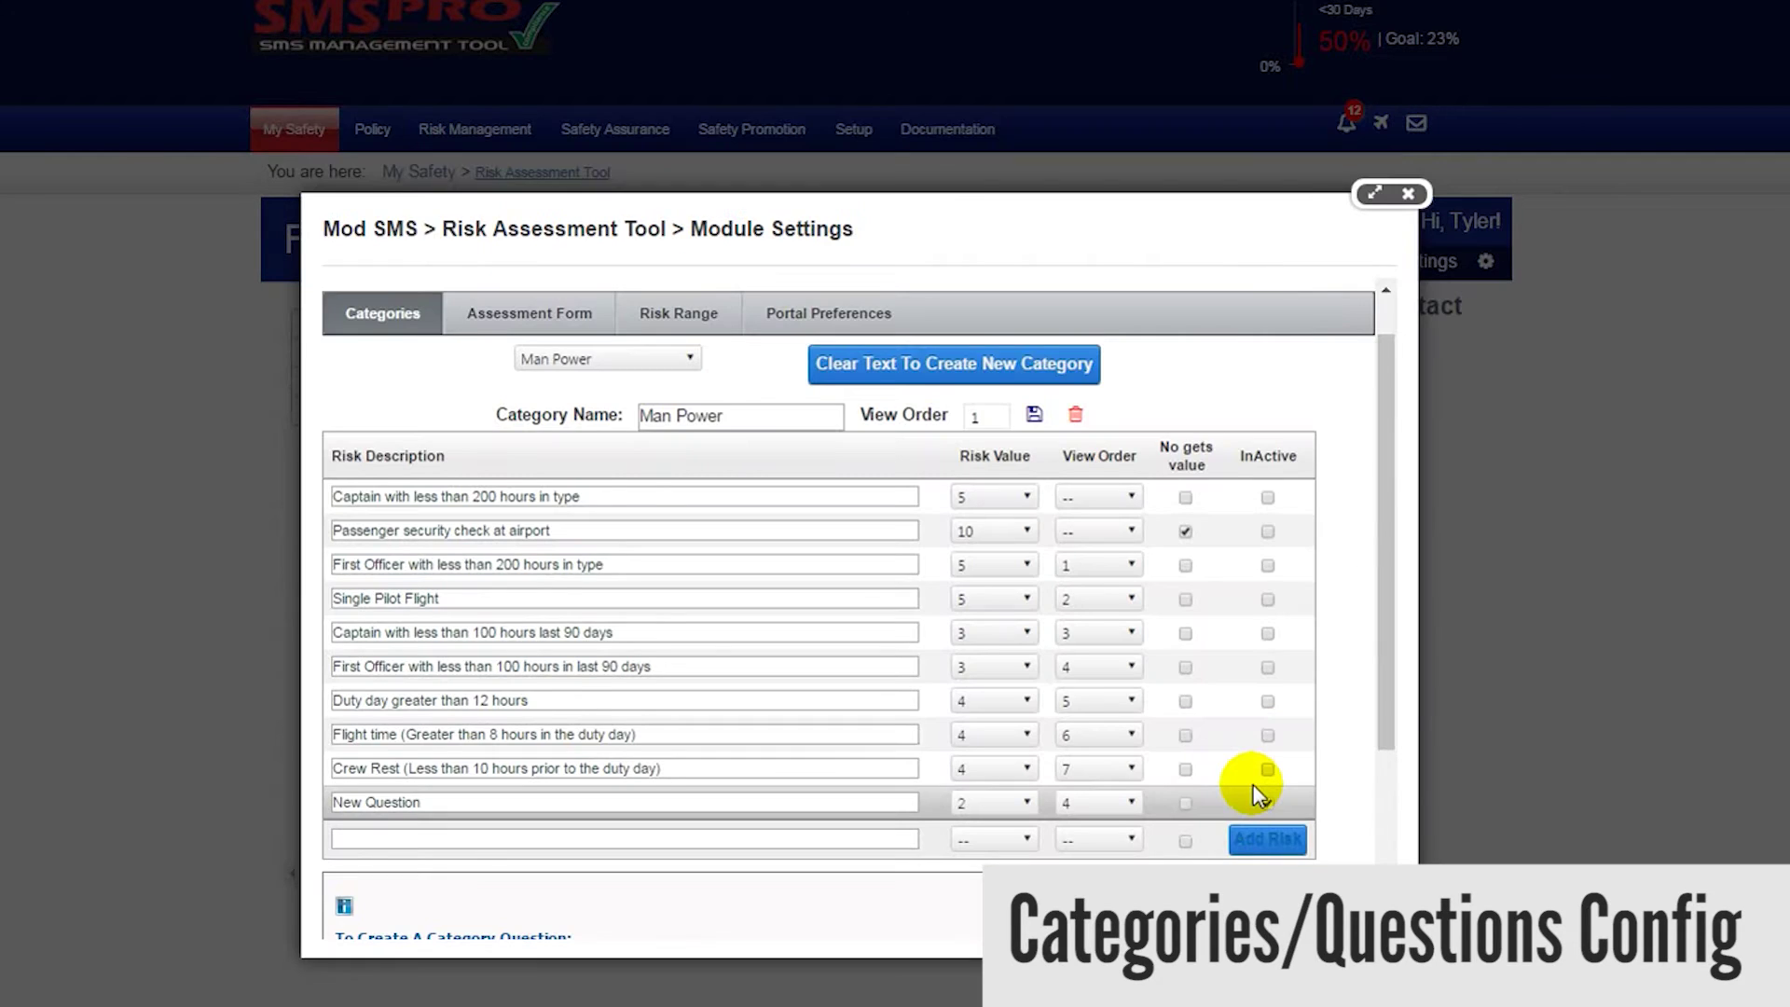
- Mark New Question and the passenger security question inactive, then save
click(1266, 800)
click(1270, 534)
click(1267, 839)
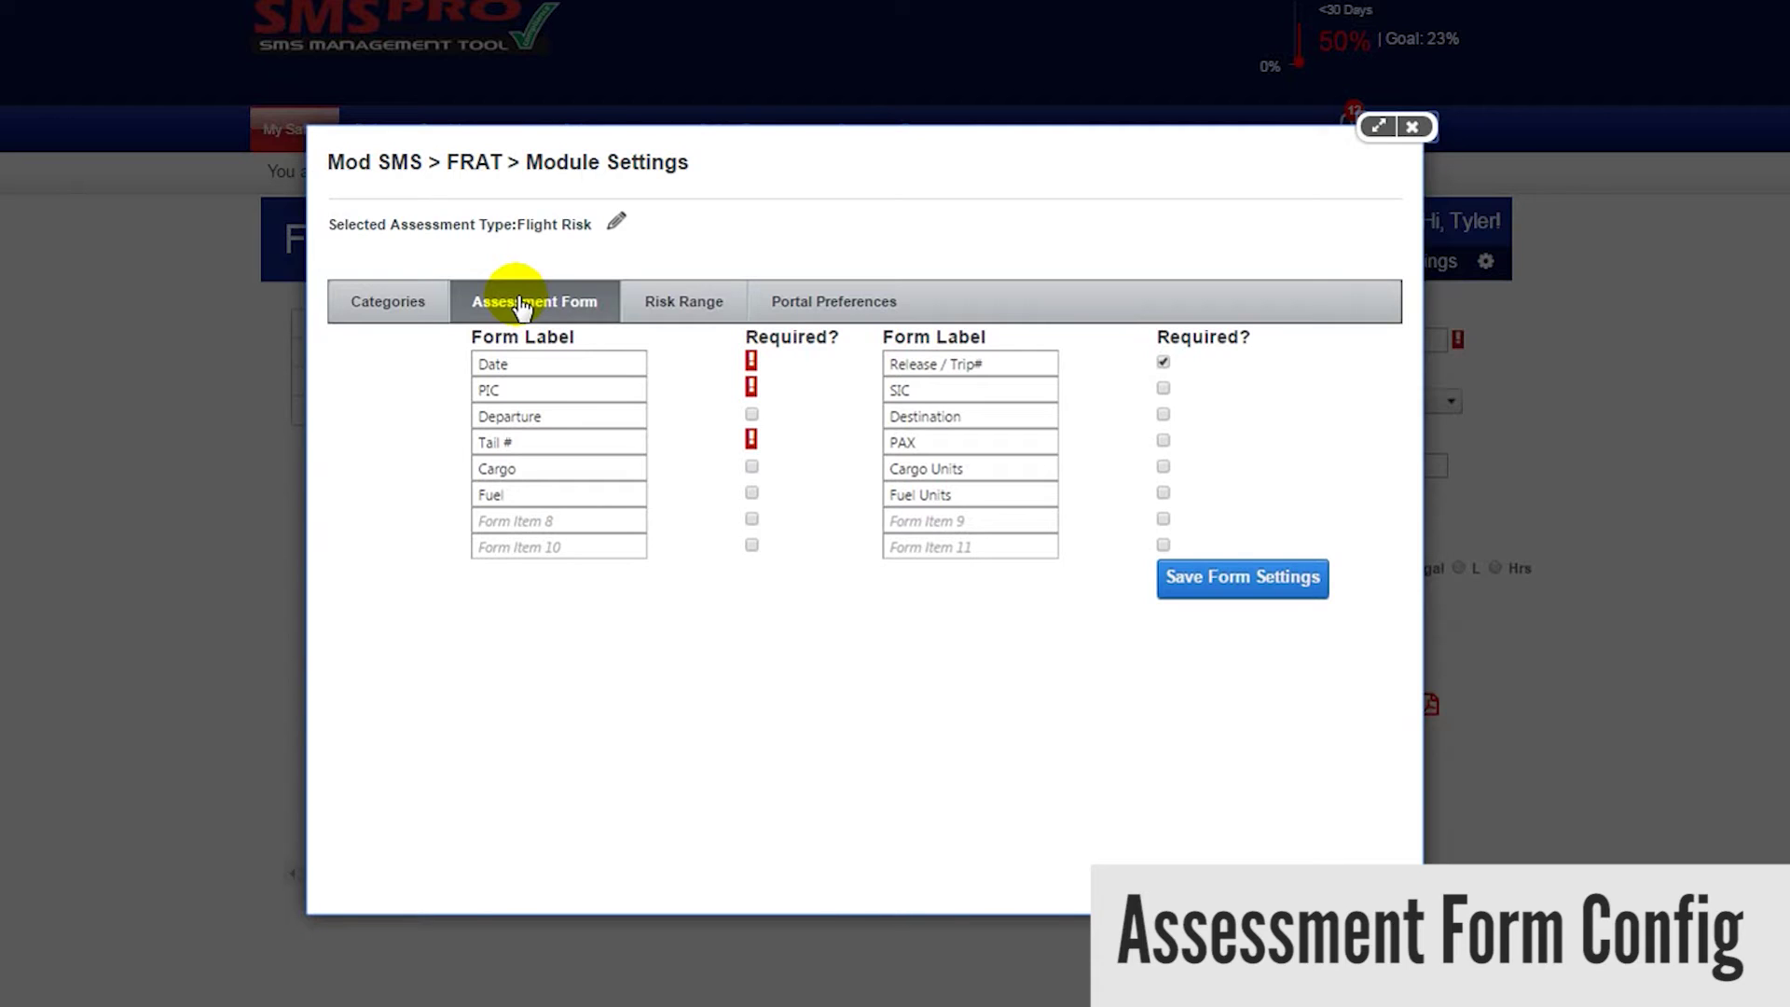
- Make Departure, Destination and a new 'Aircraft Name' field required, then save the form settings
click(752, 414)
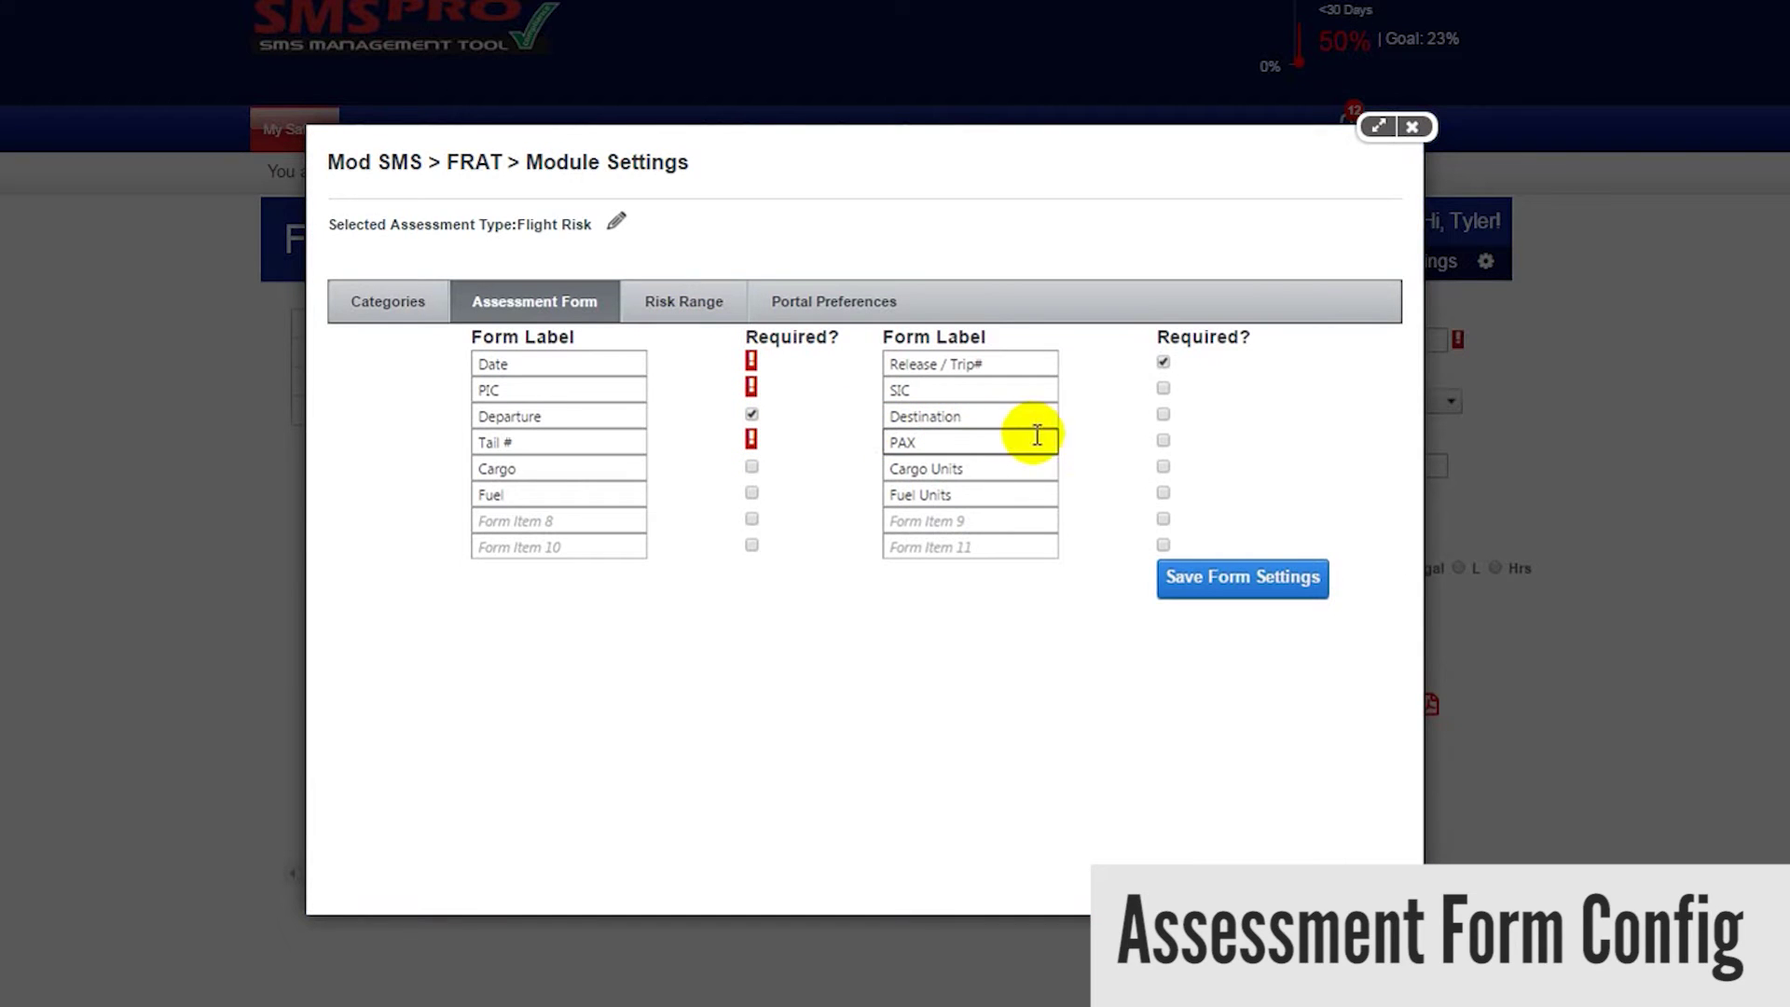
click(1161, 414)
click(582, 521)
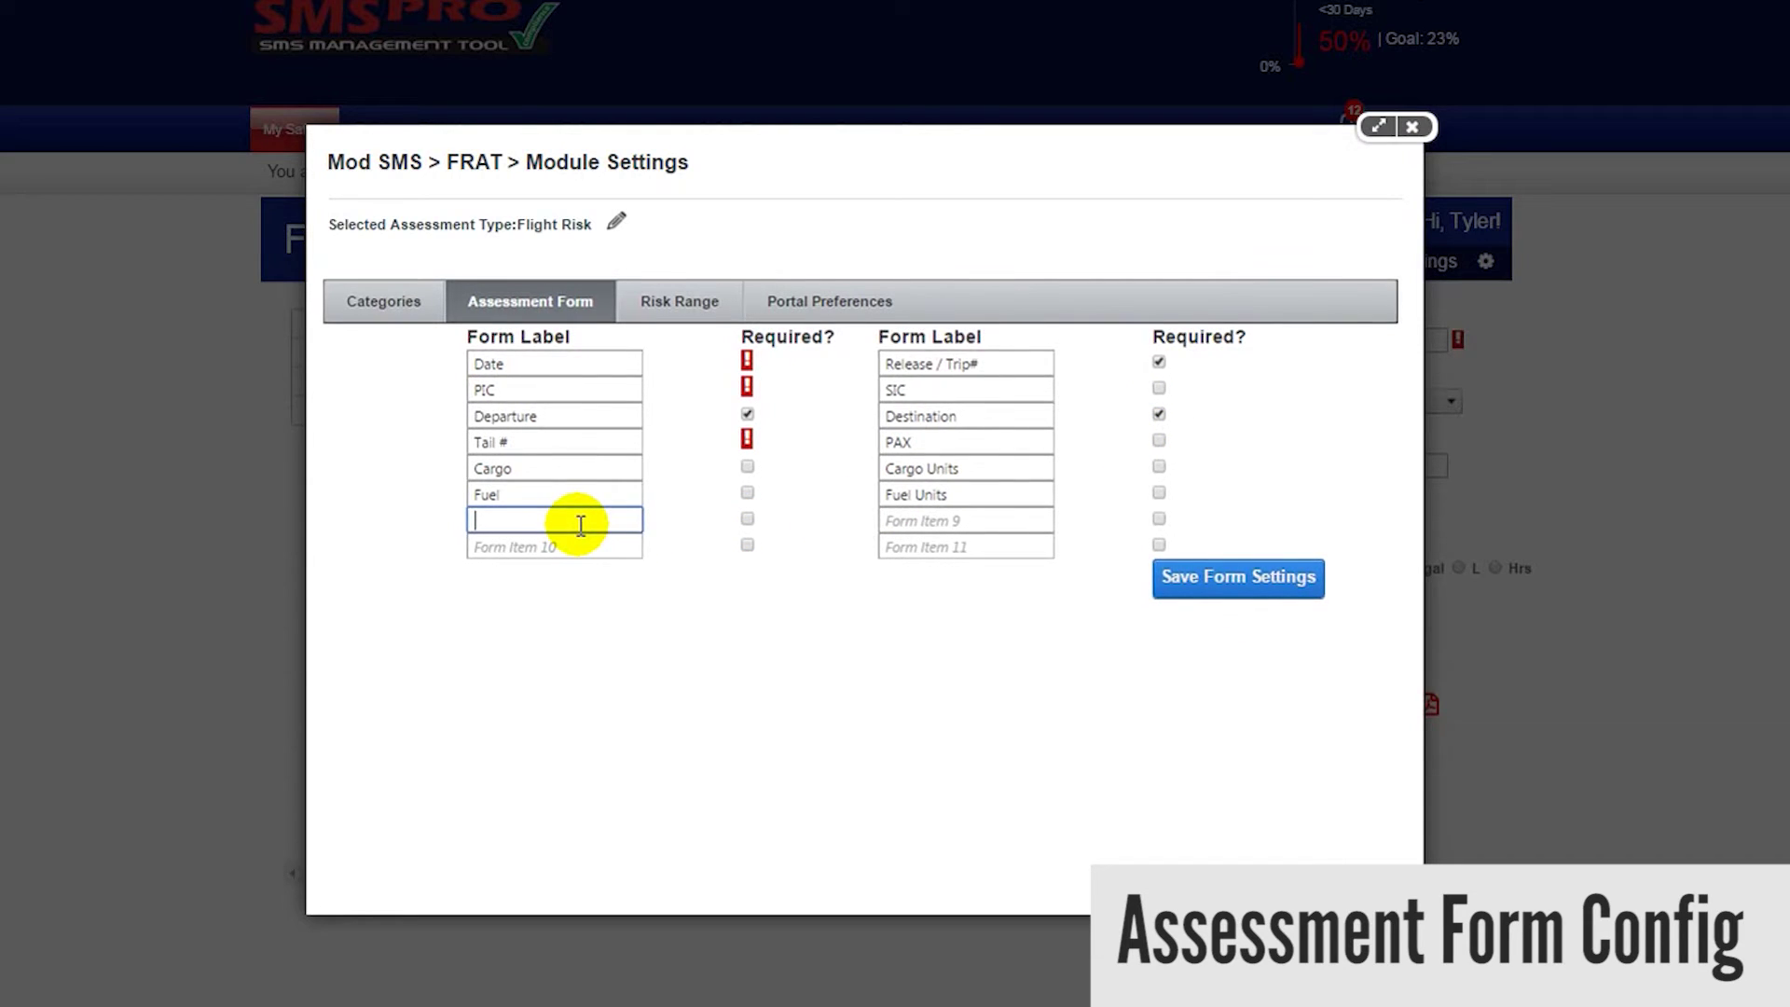
text(Aircr)
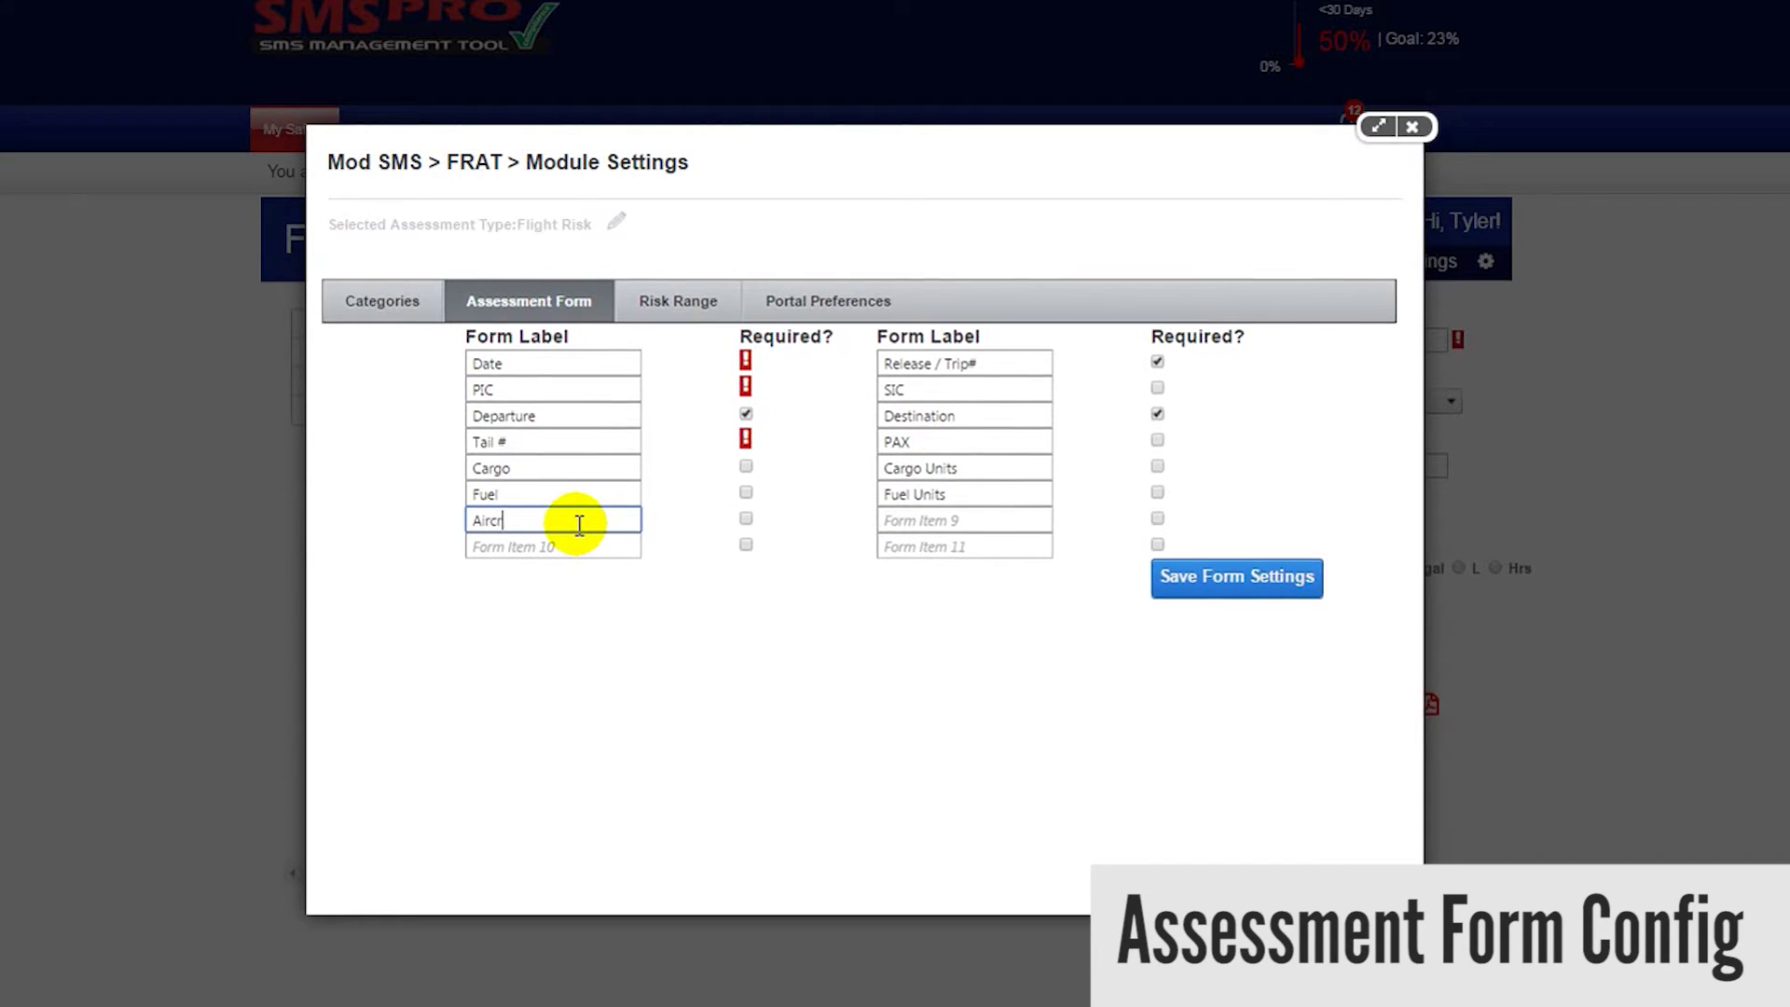
text(aft Name)
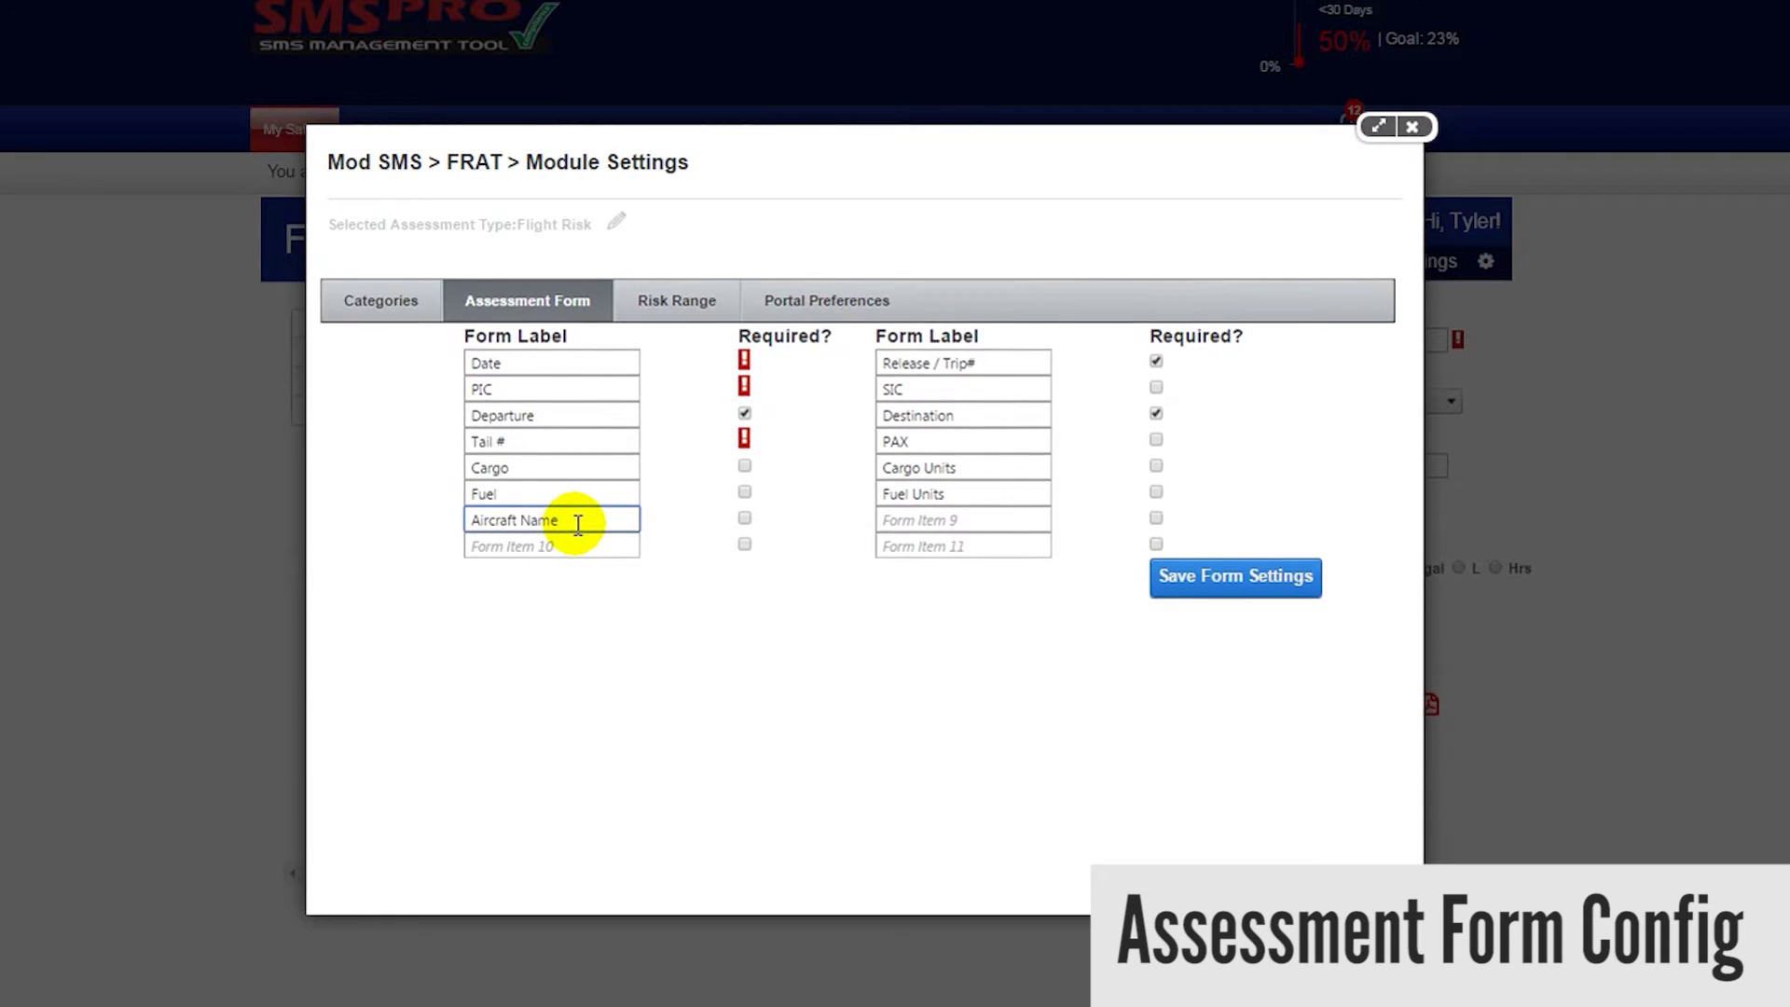
click(743, 517)
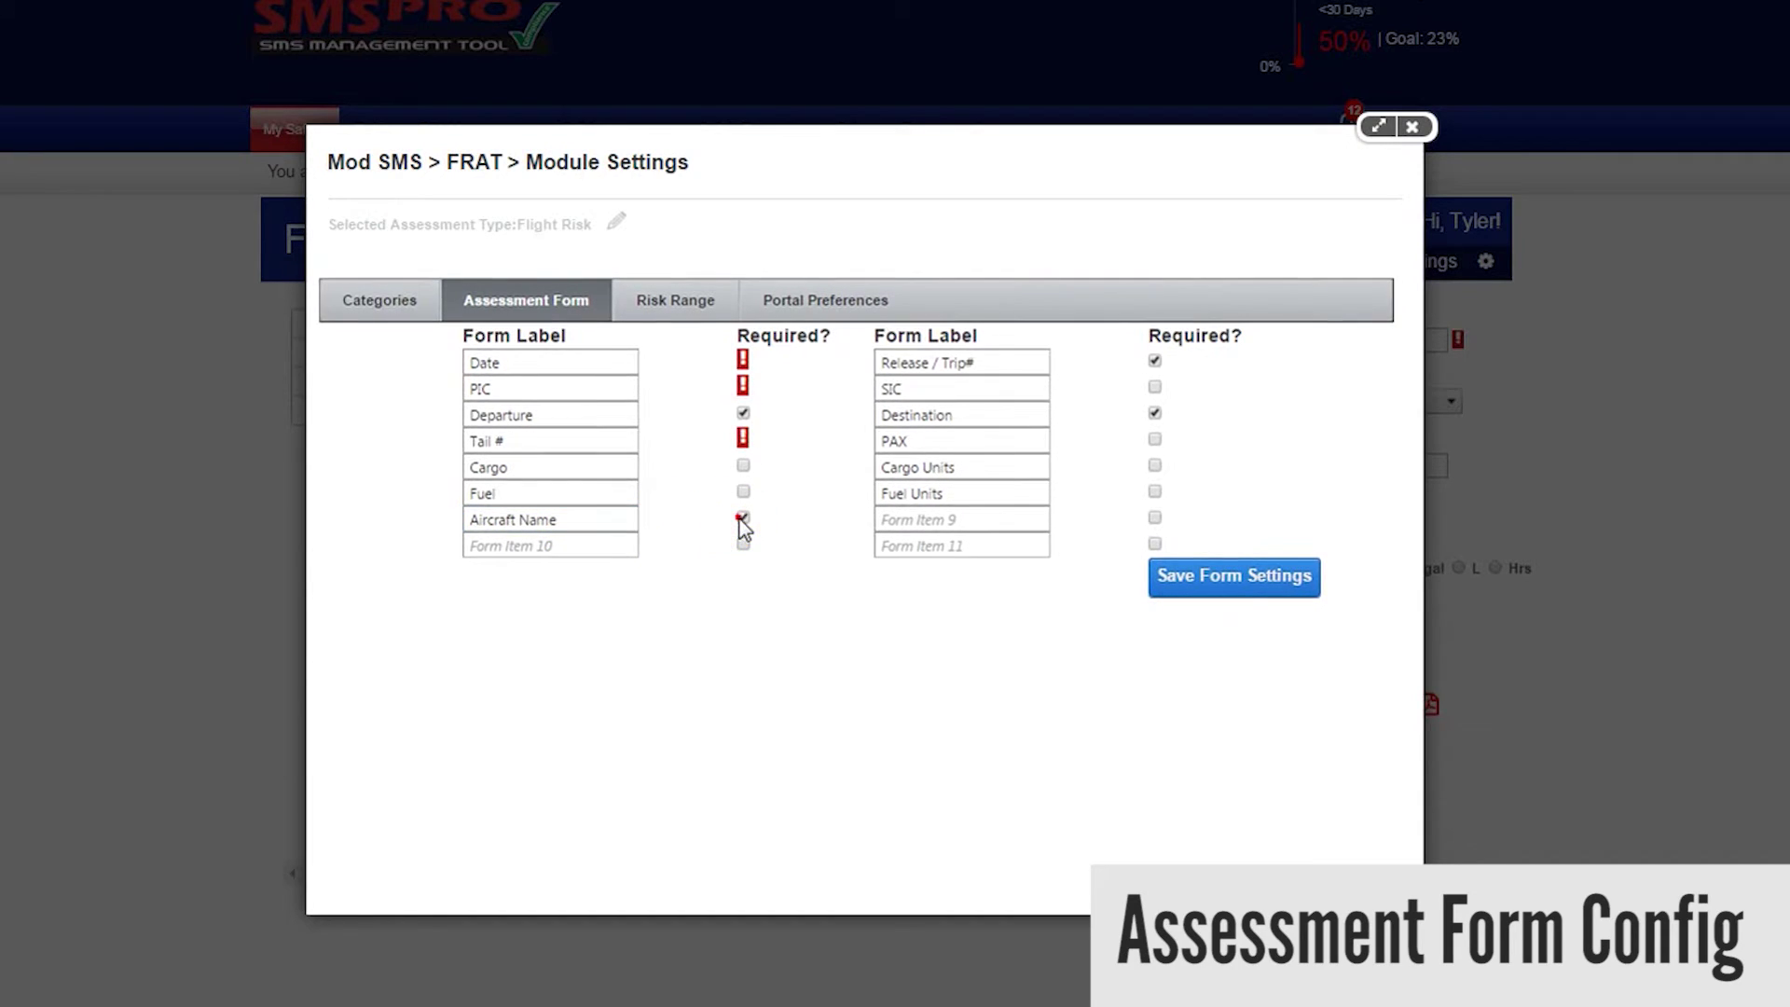
click(1199, 578)
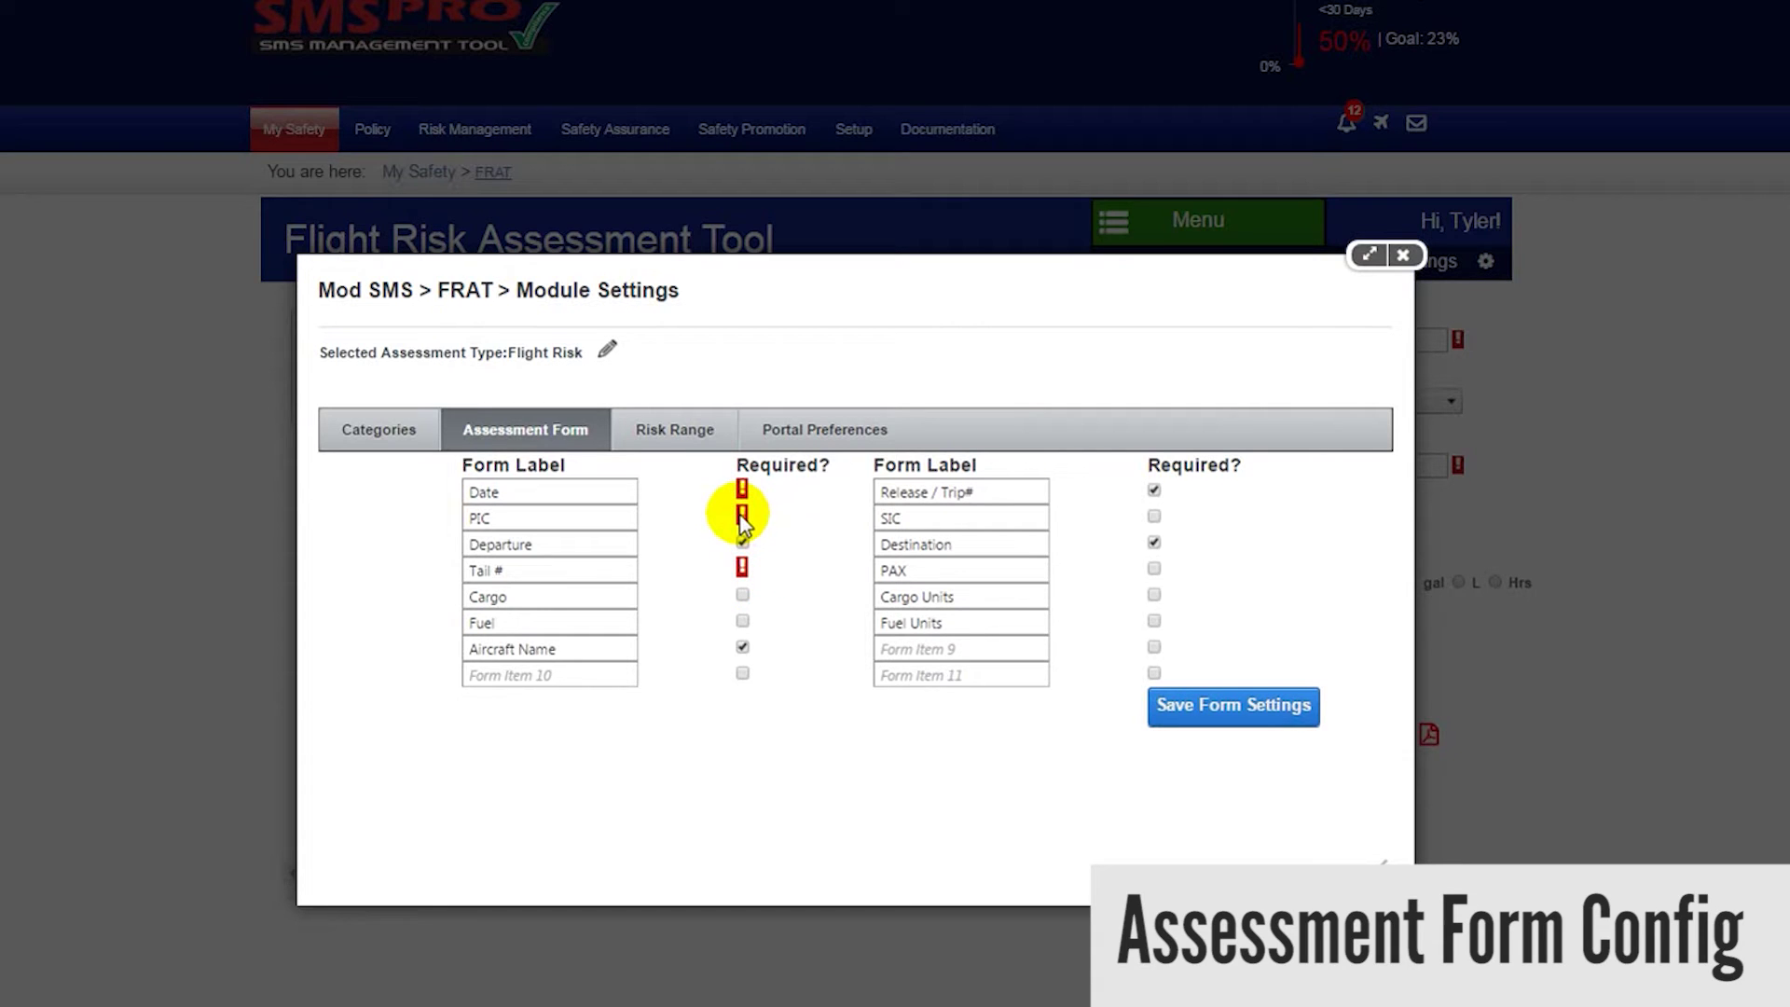
mouse_move(747, 499)
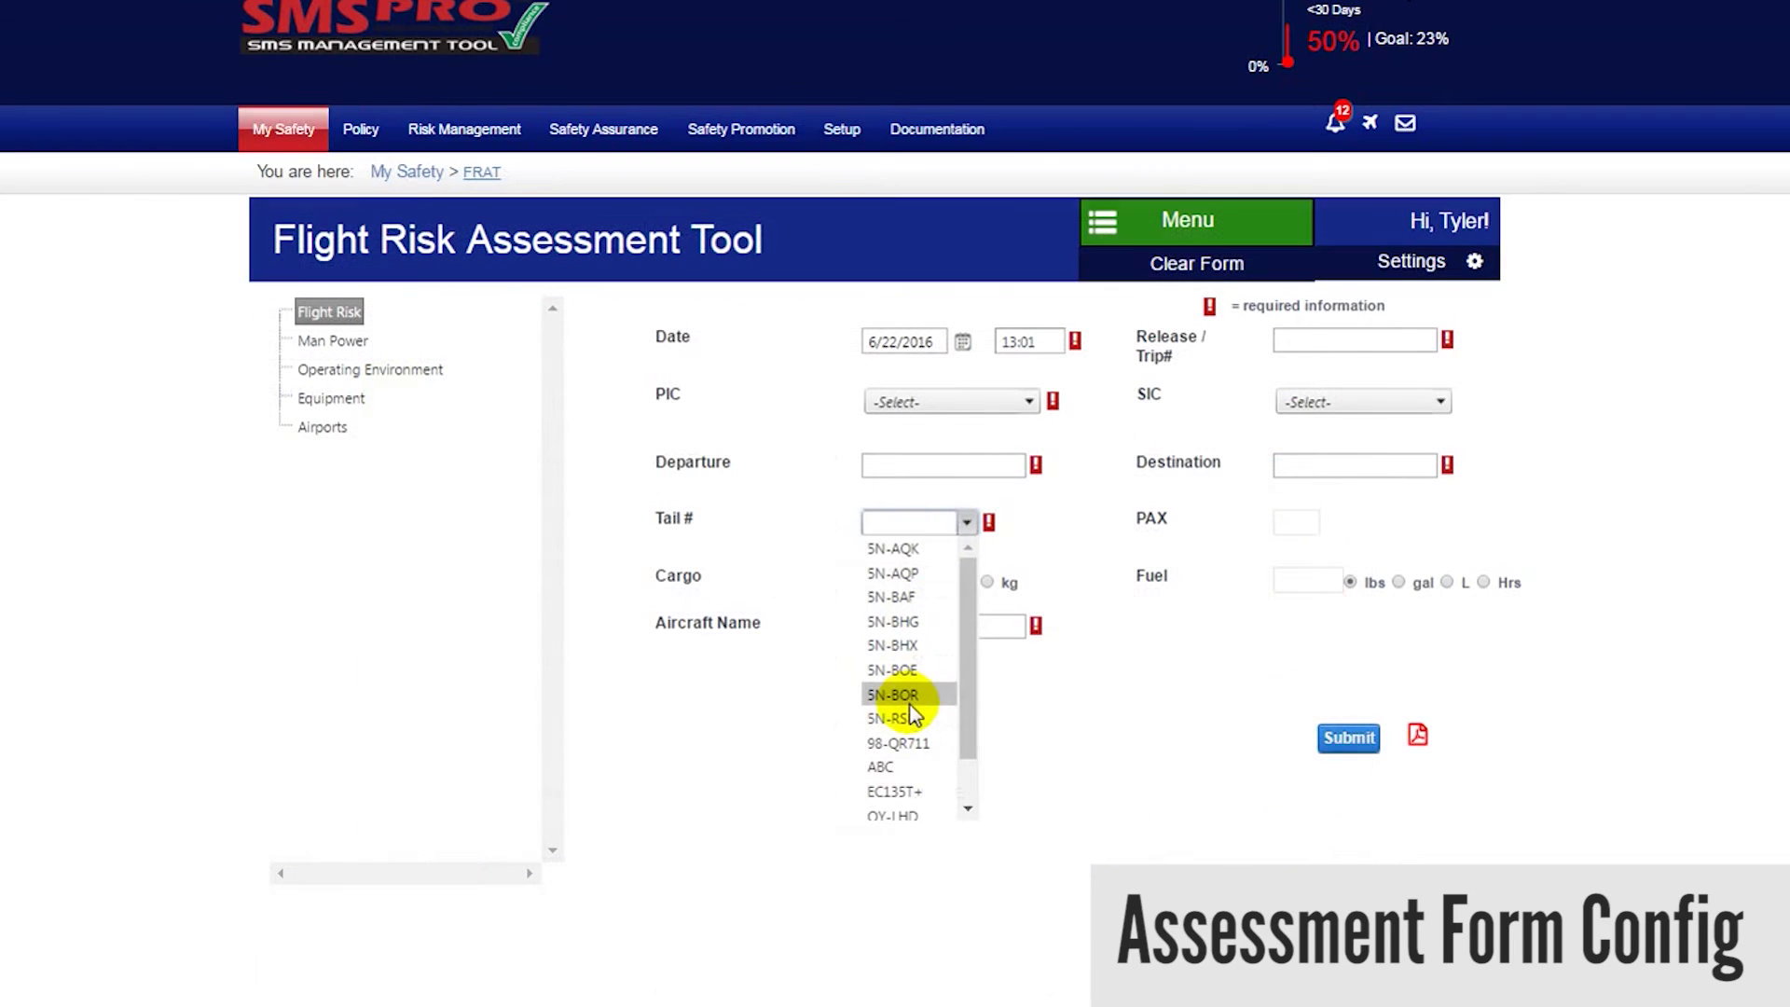
click(909, 700)
click(923, 520)
drag(924, 520, 850, 528)
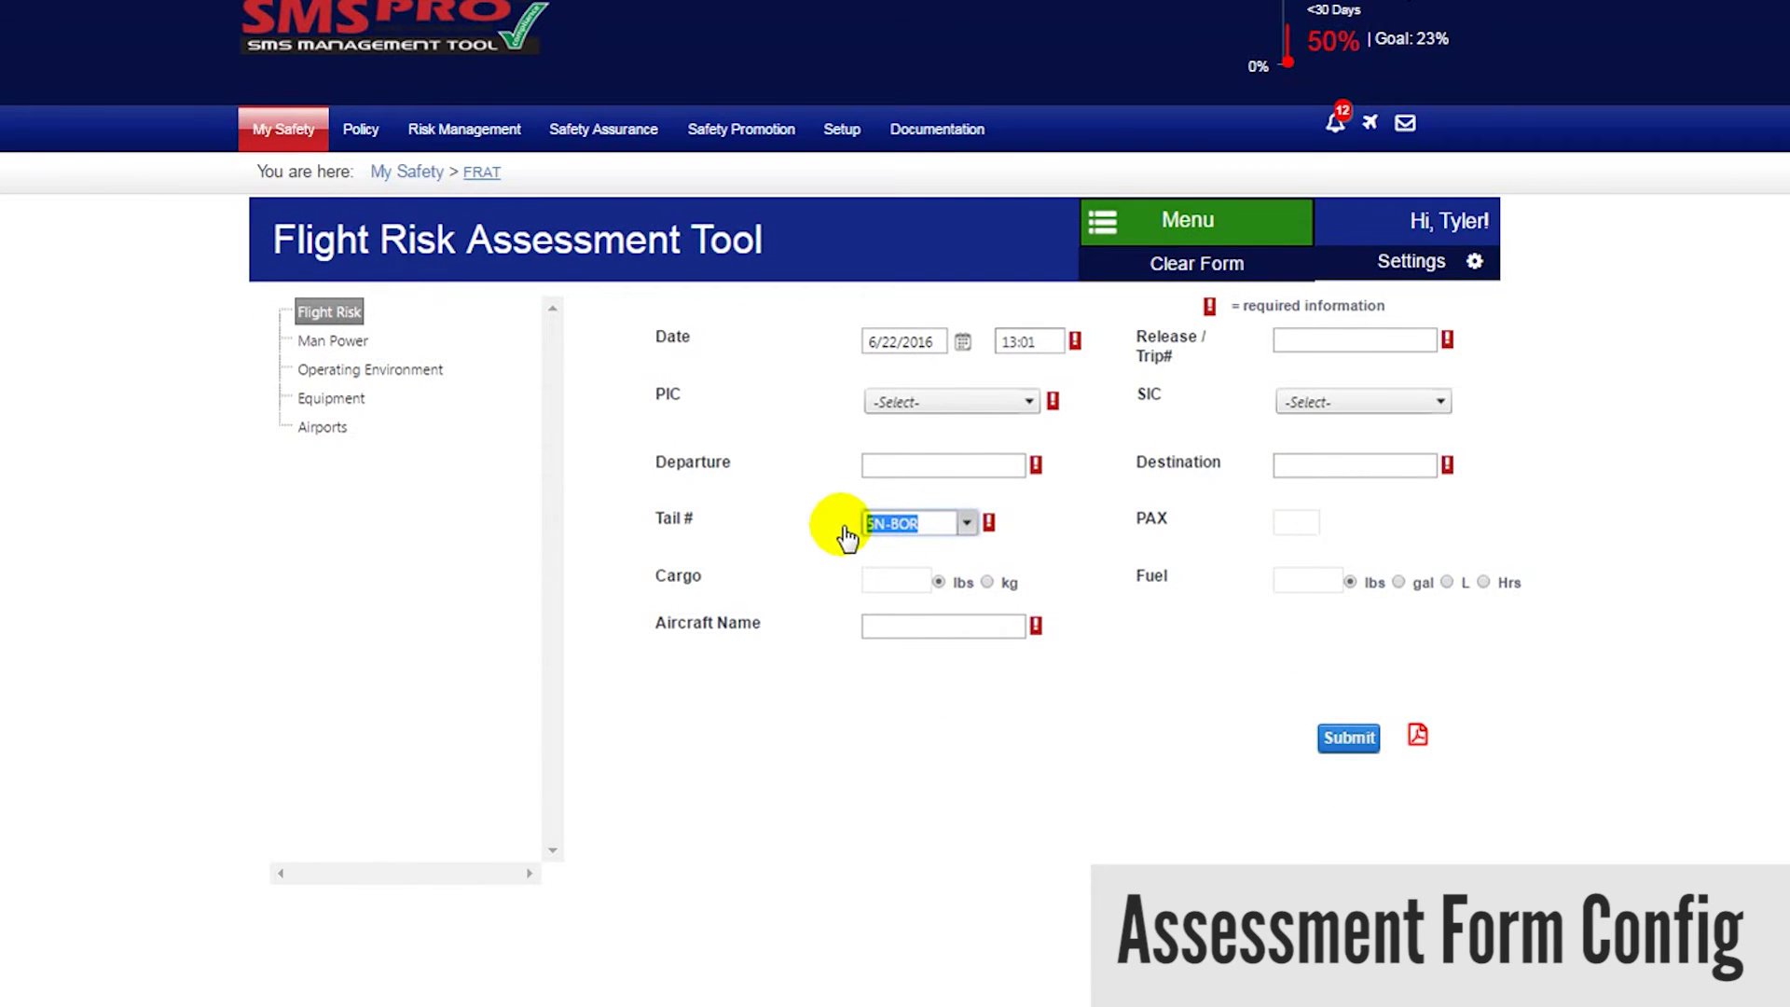
text(5S)
text(-1)
key(Return)
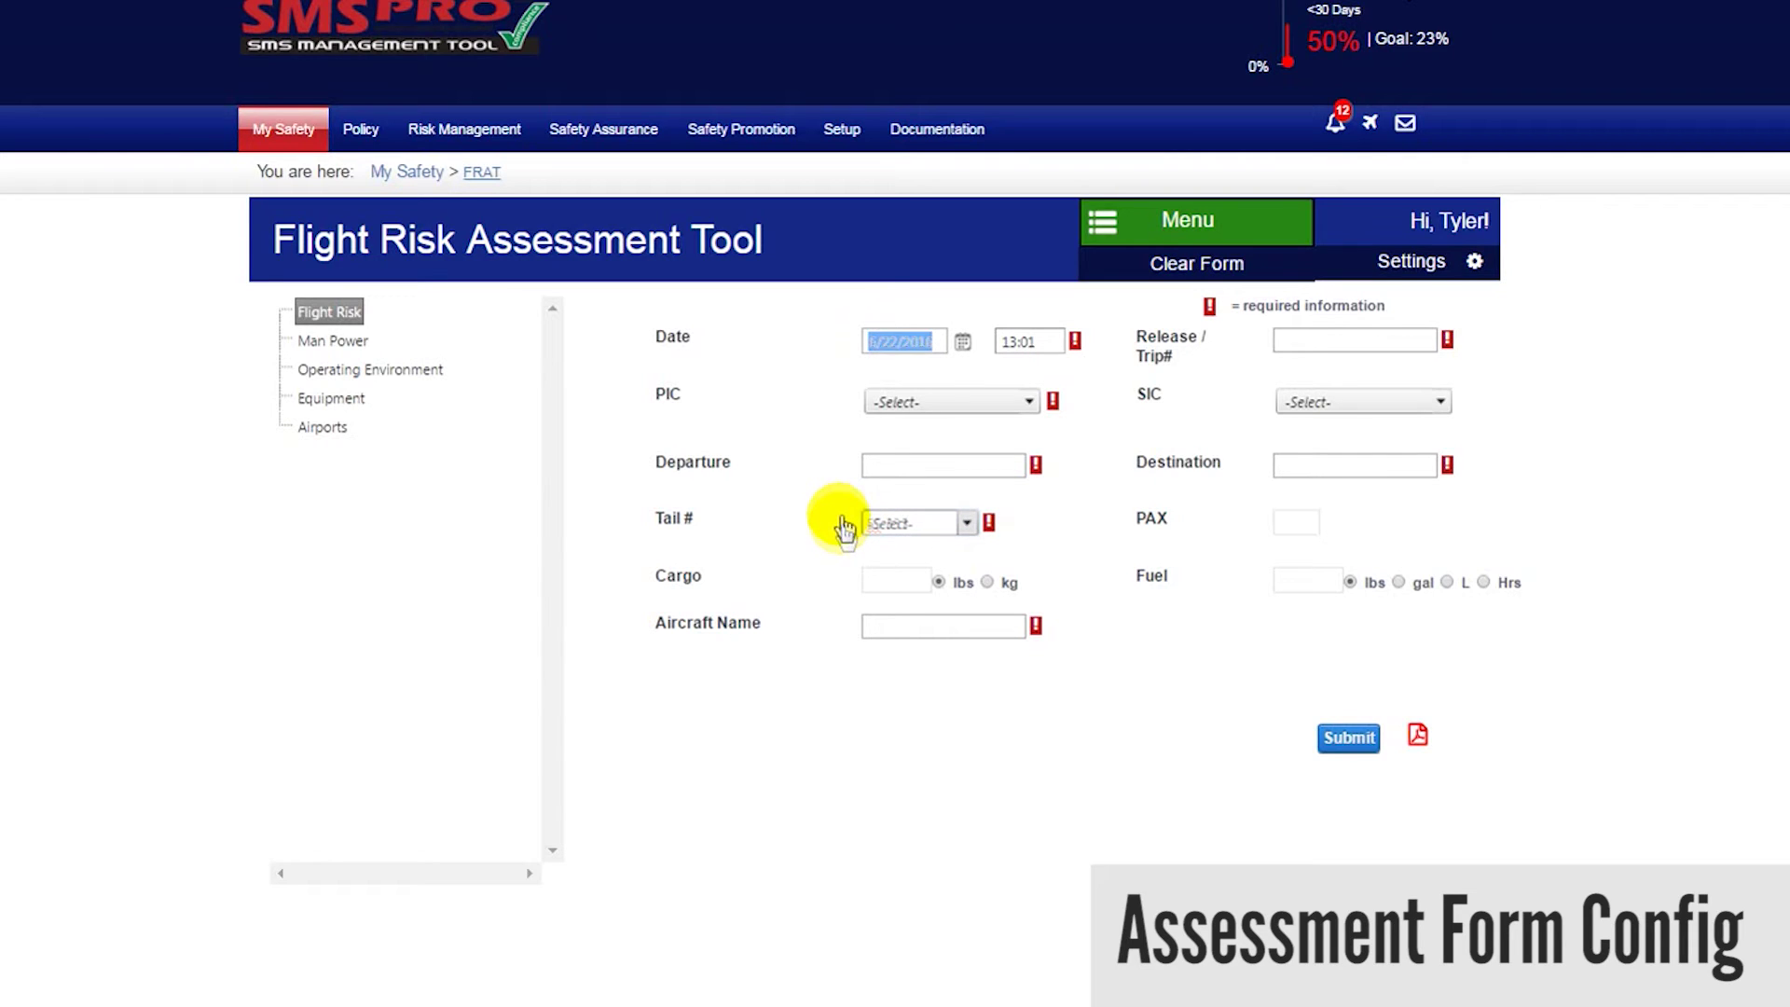
click(1029, 402)
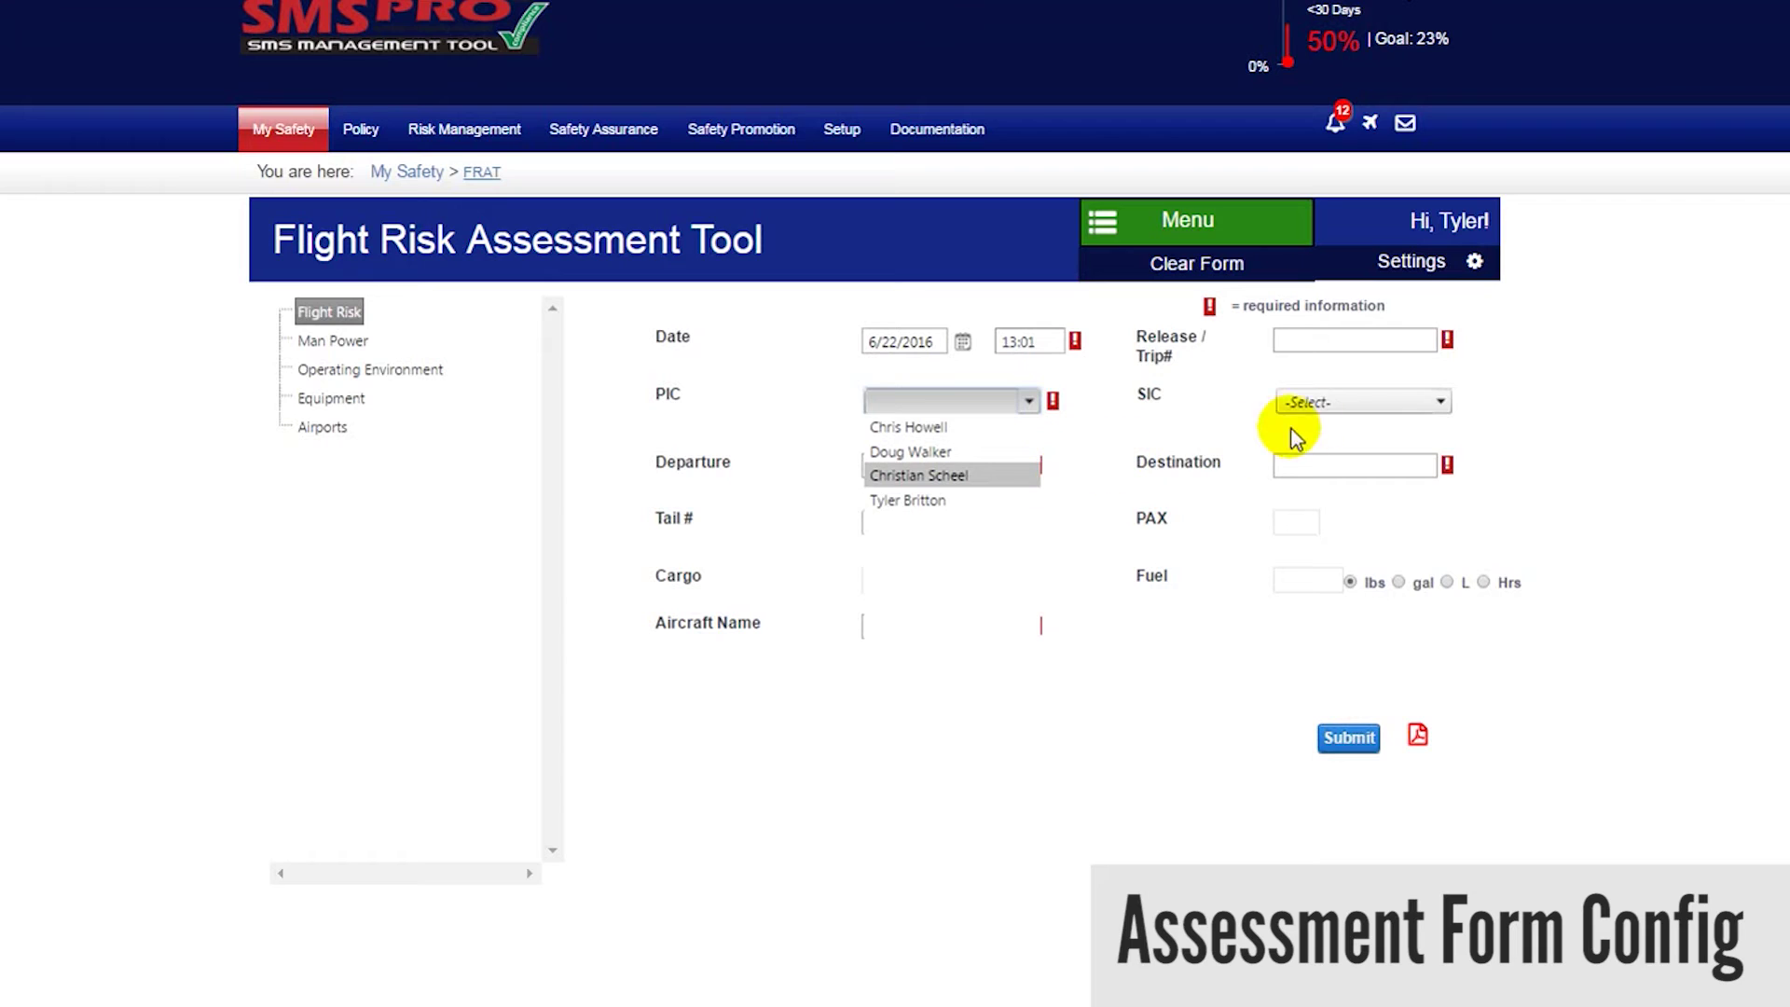
click(1410, 404)
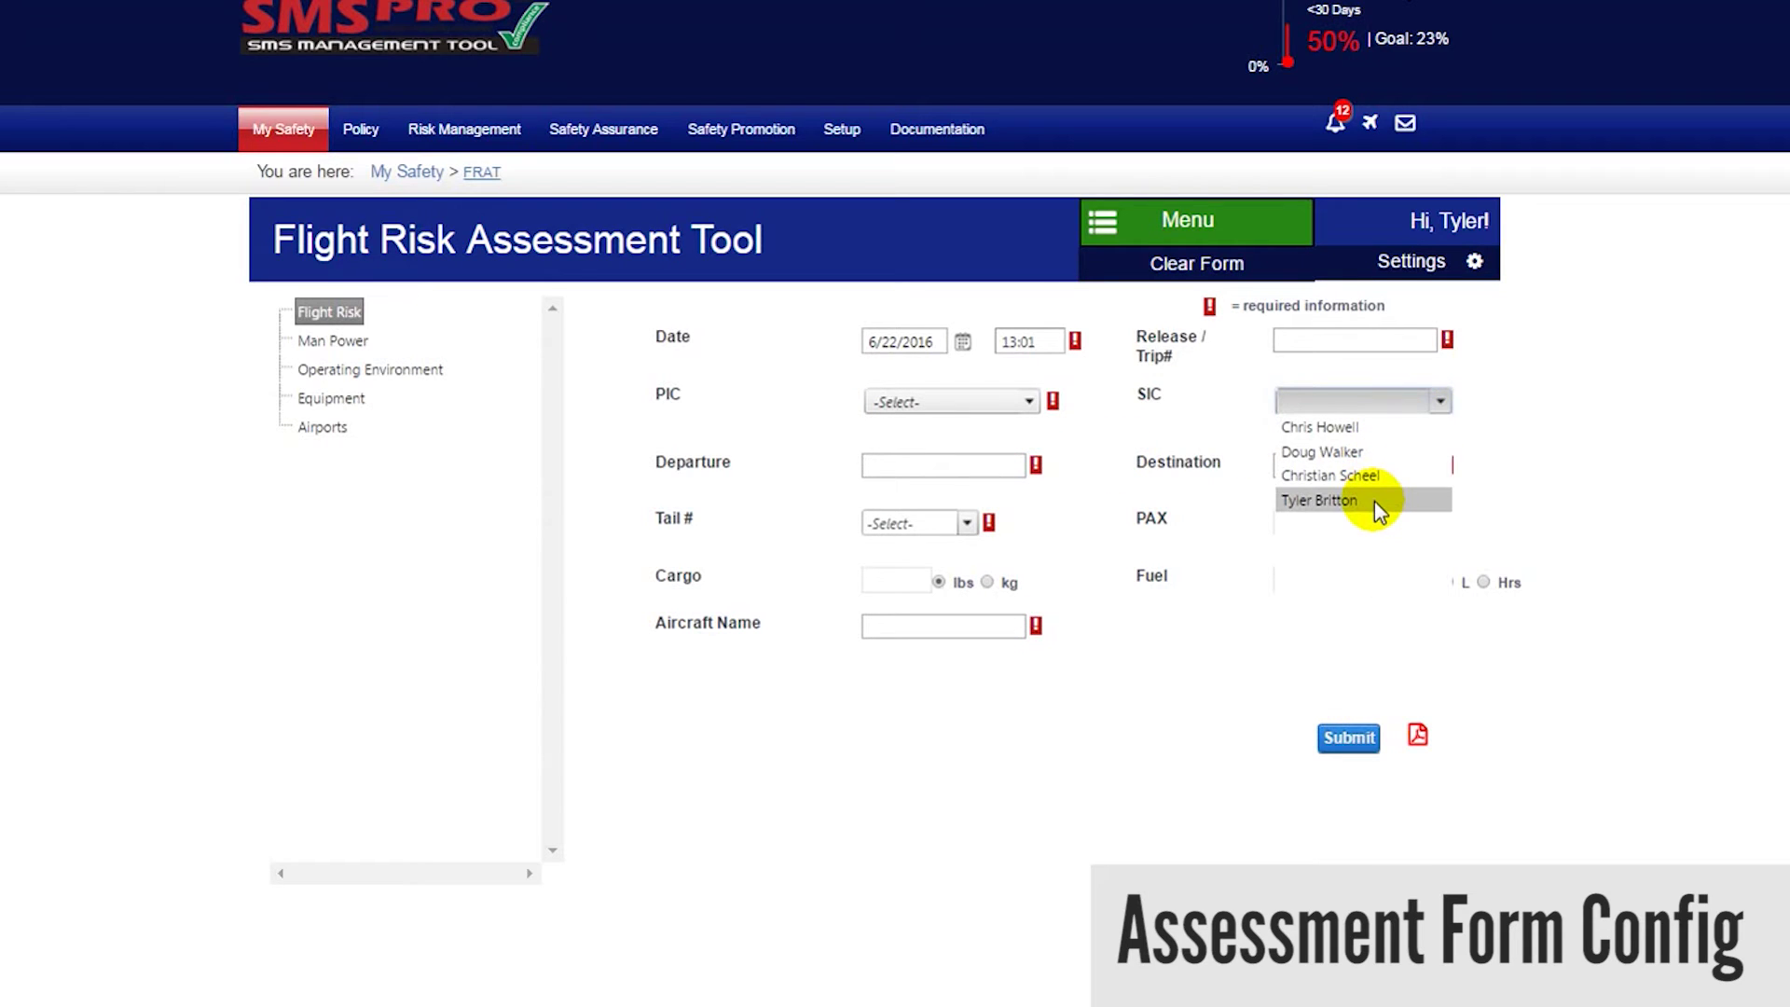
click(1487, 424)
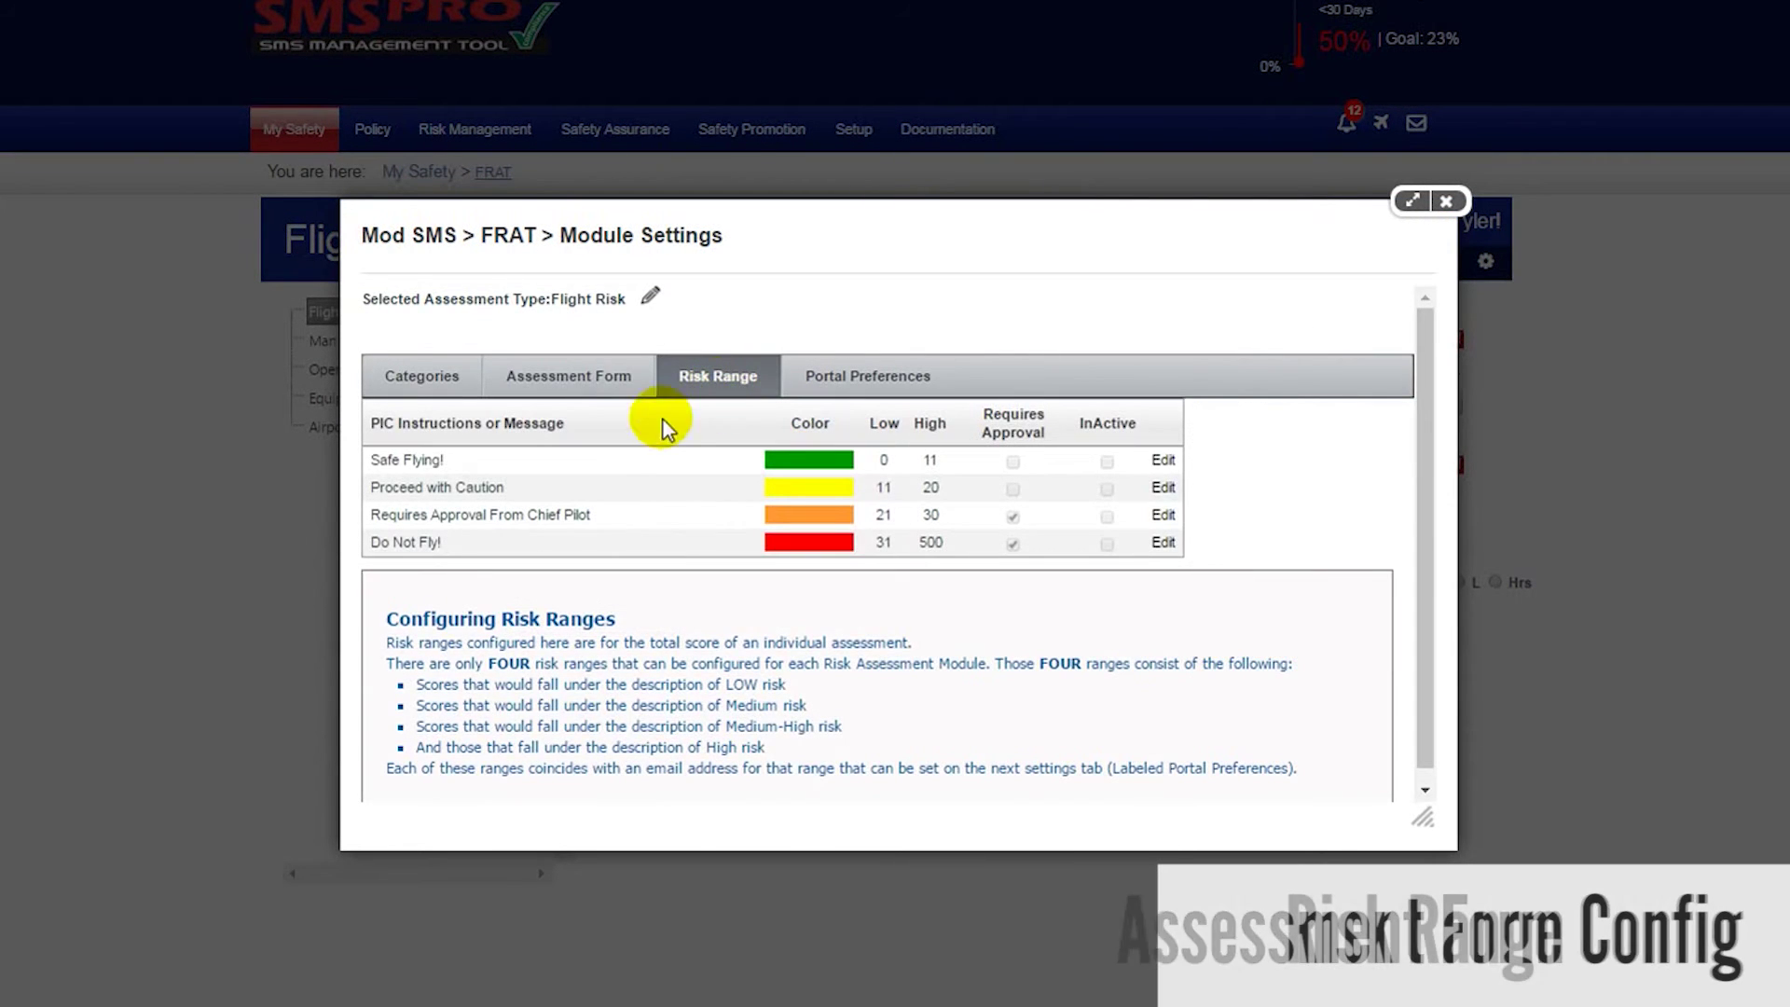
- Highlight the Safe Flying! message in the risk range list
drag(368, 458, 451, 458)
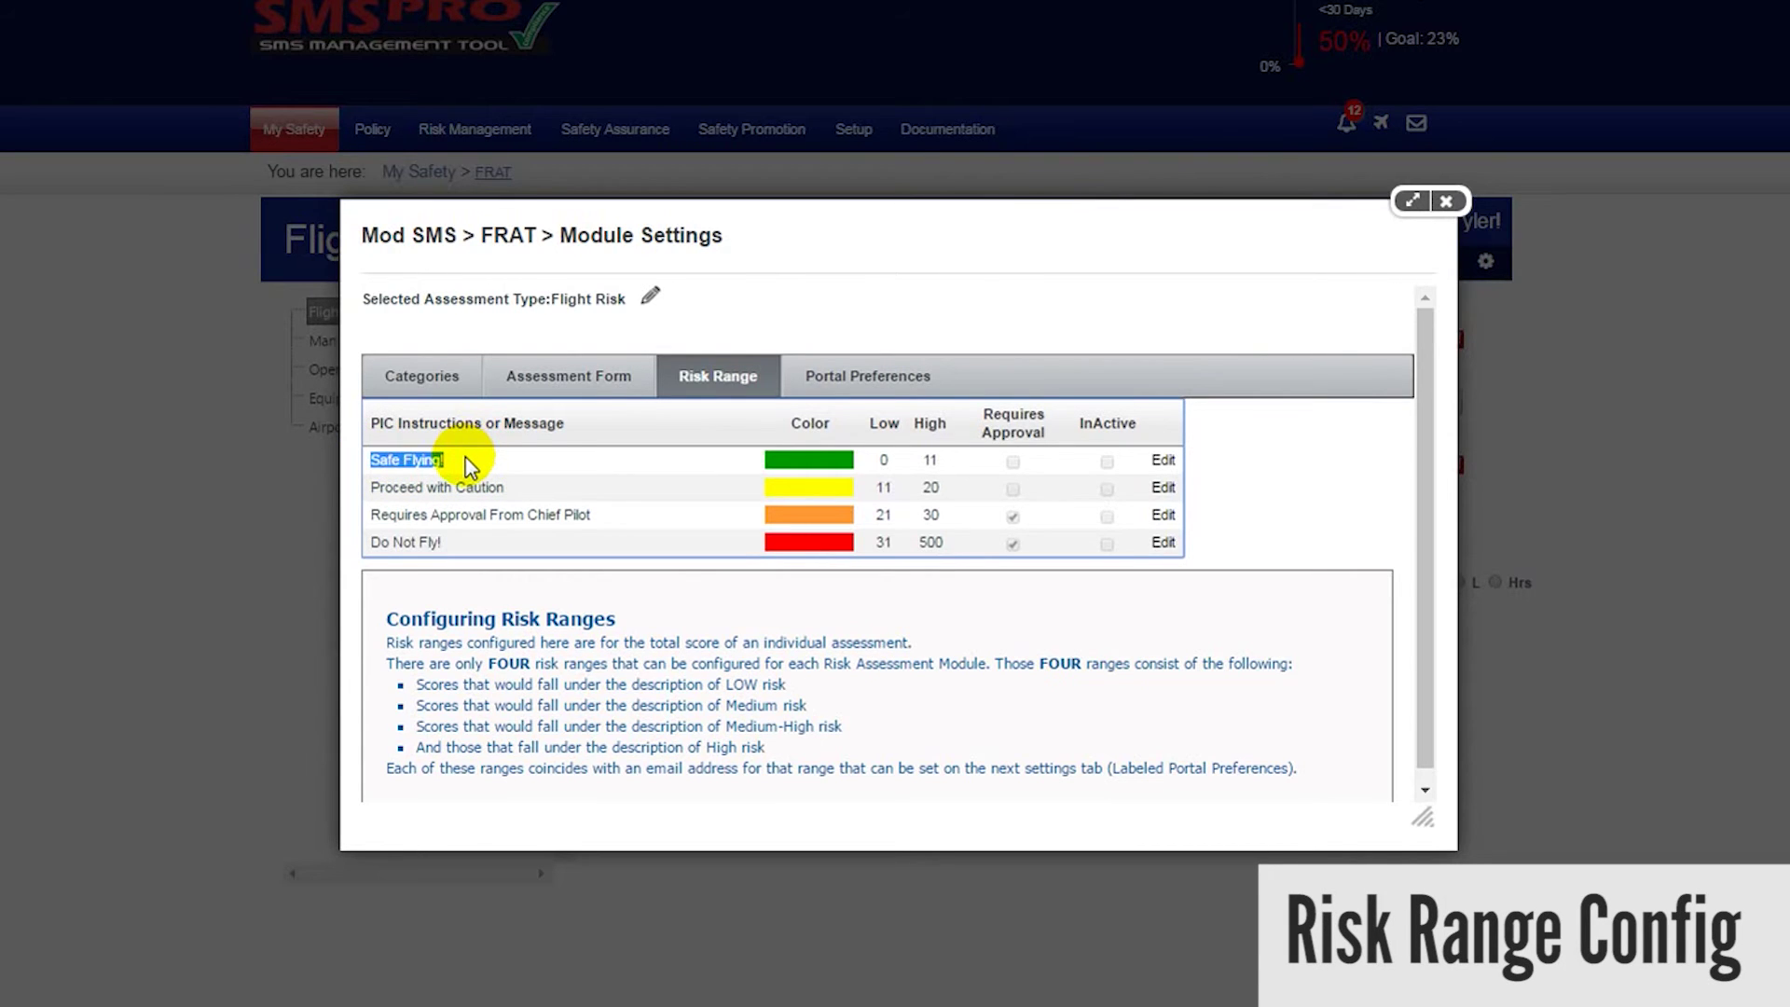
click(464, 459)
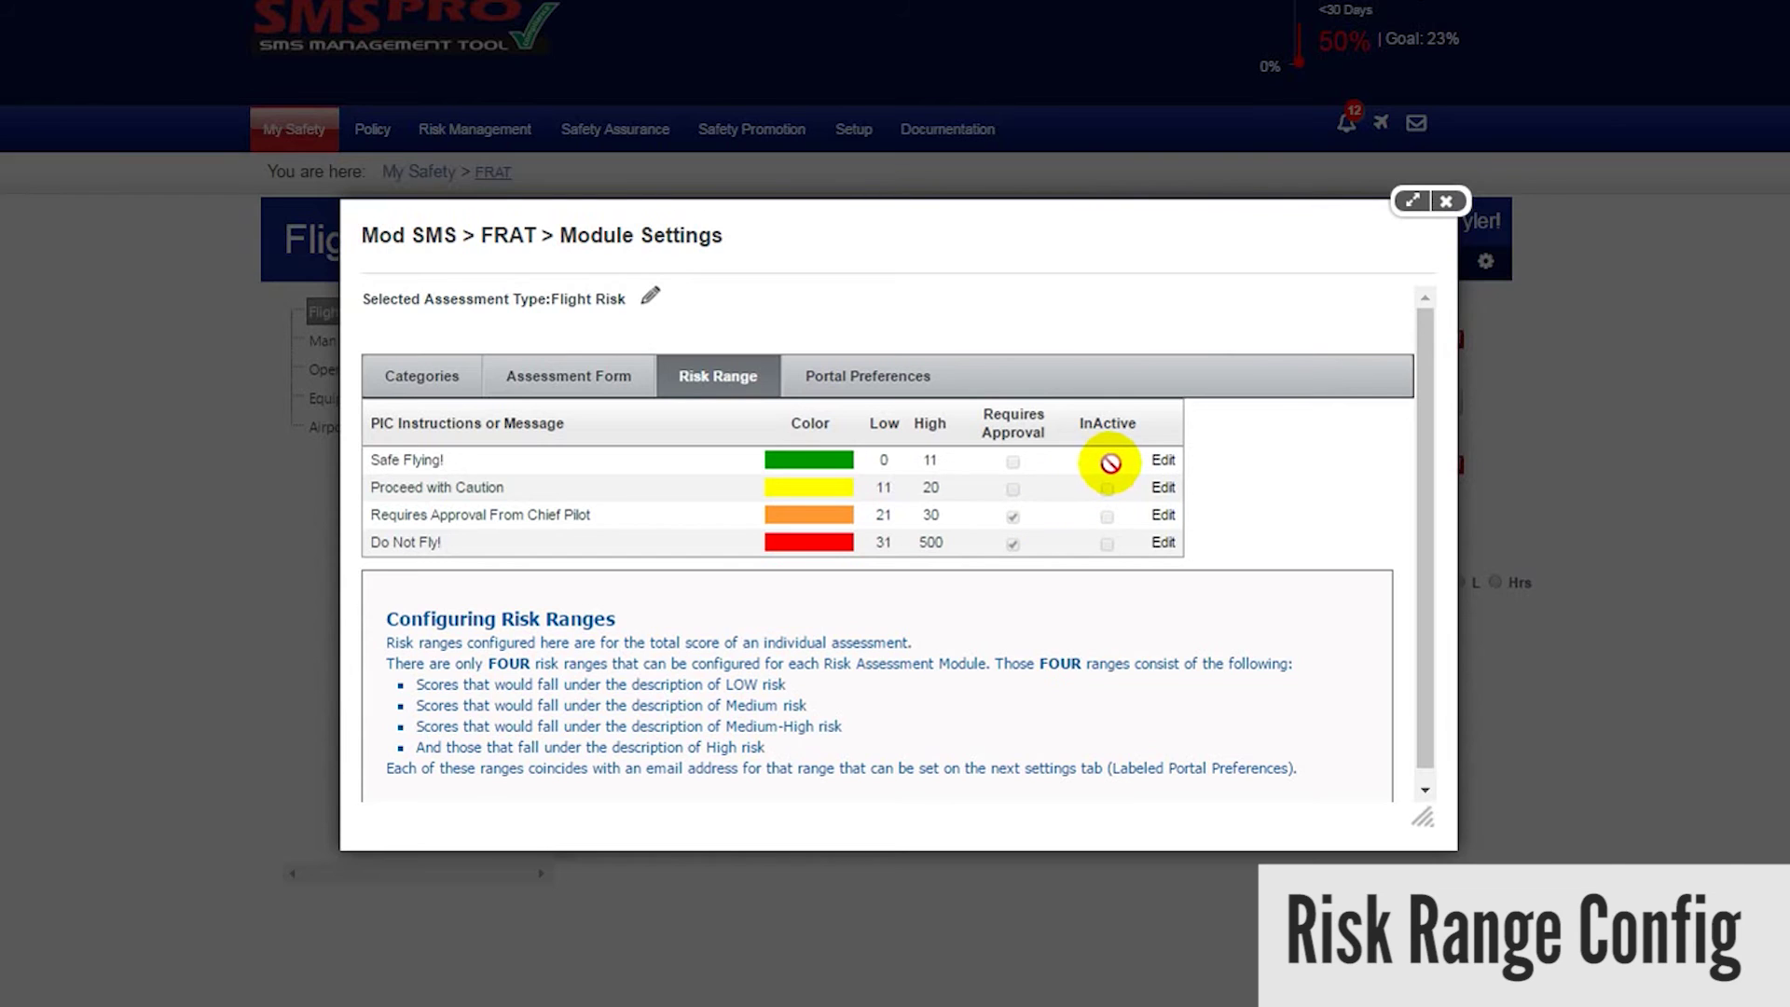
- Change the Safe Flying! range message to 'Good to Go!' with High limit 10
click(1163, 461)
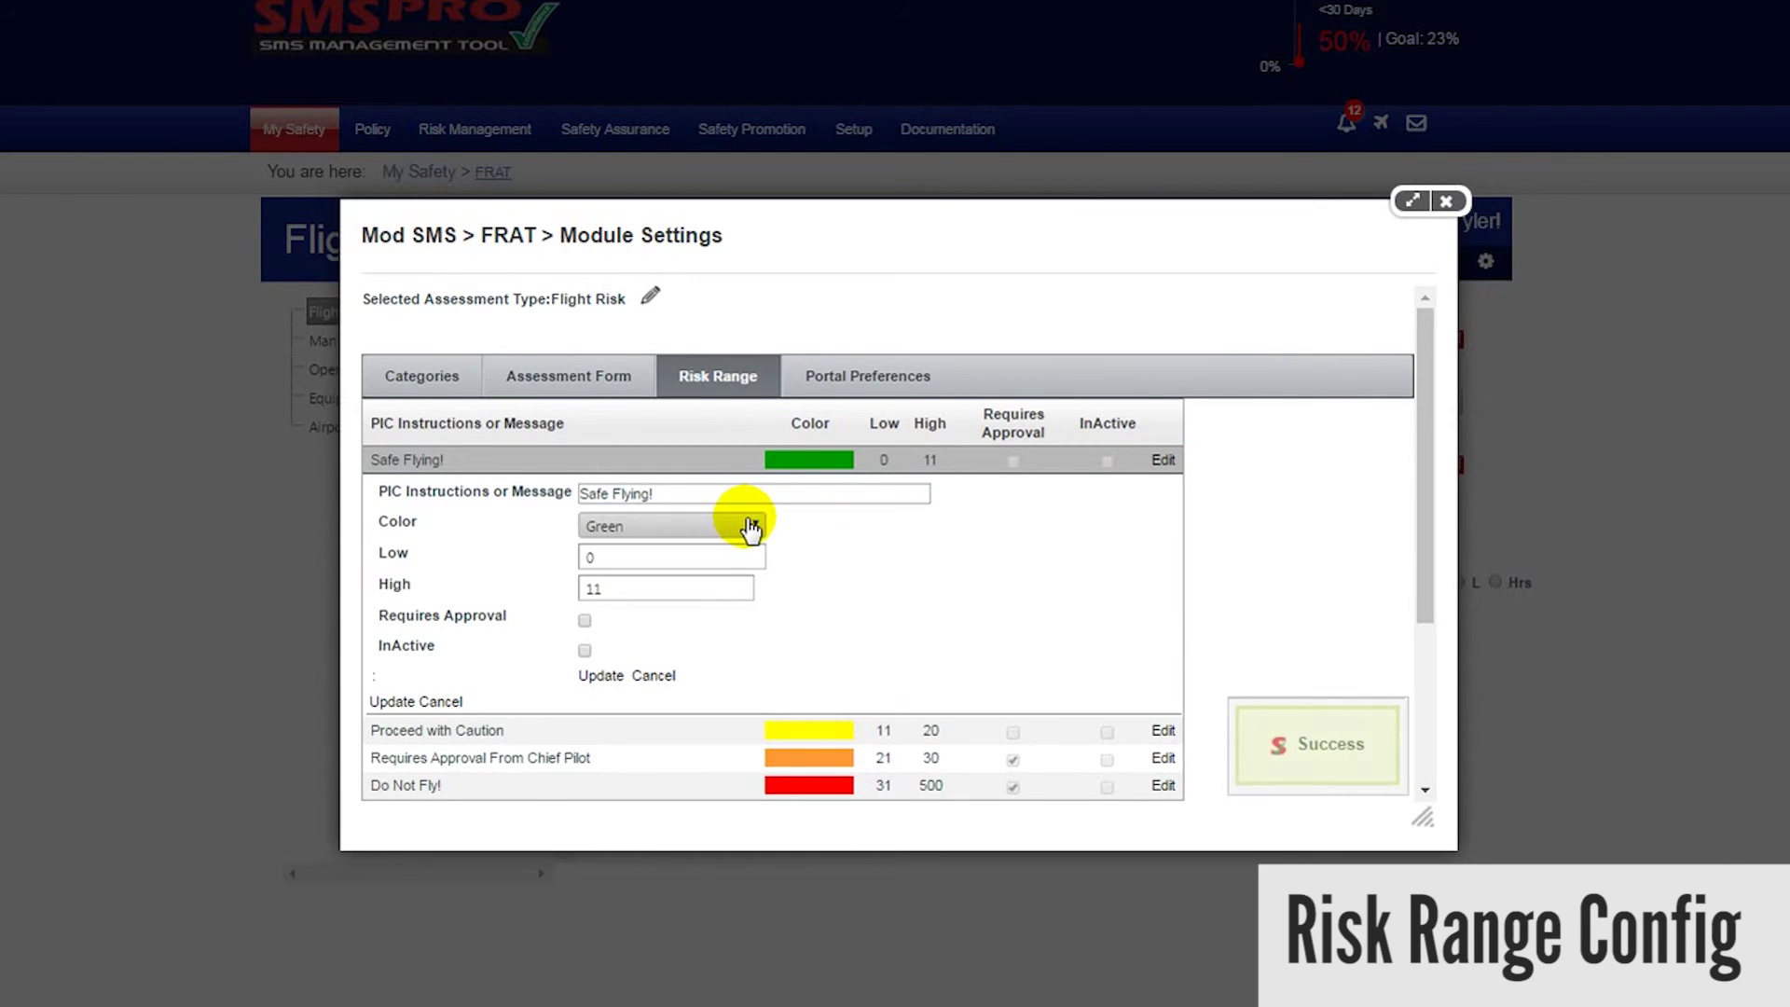
click(727, 553)
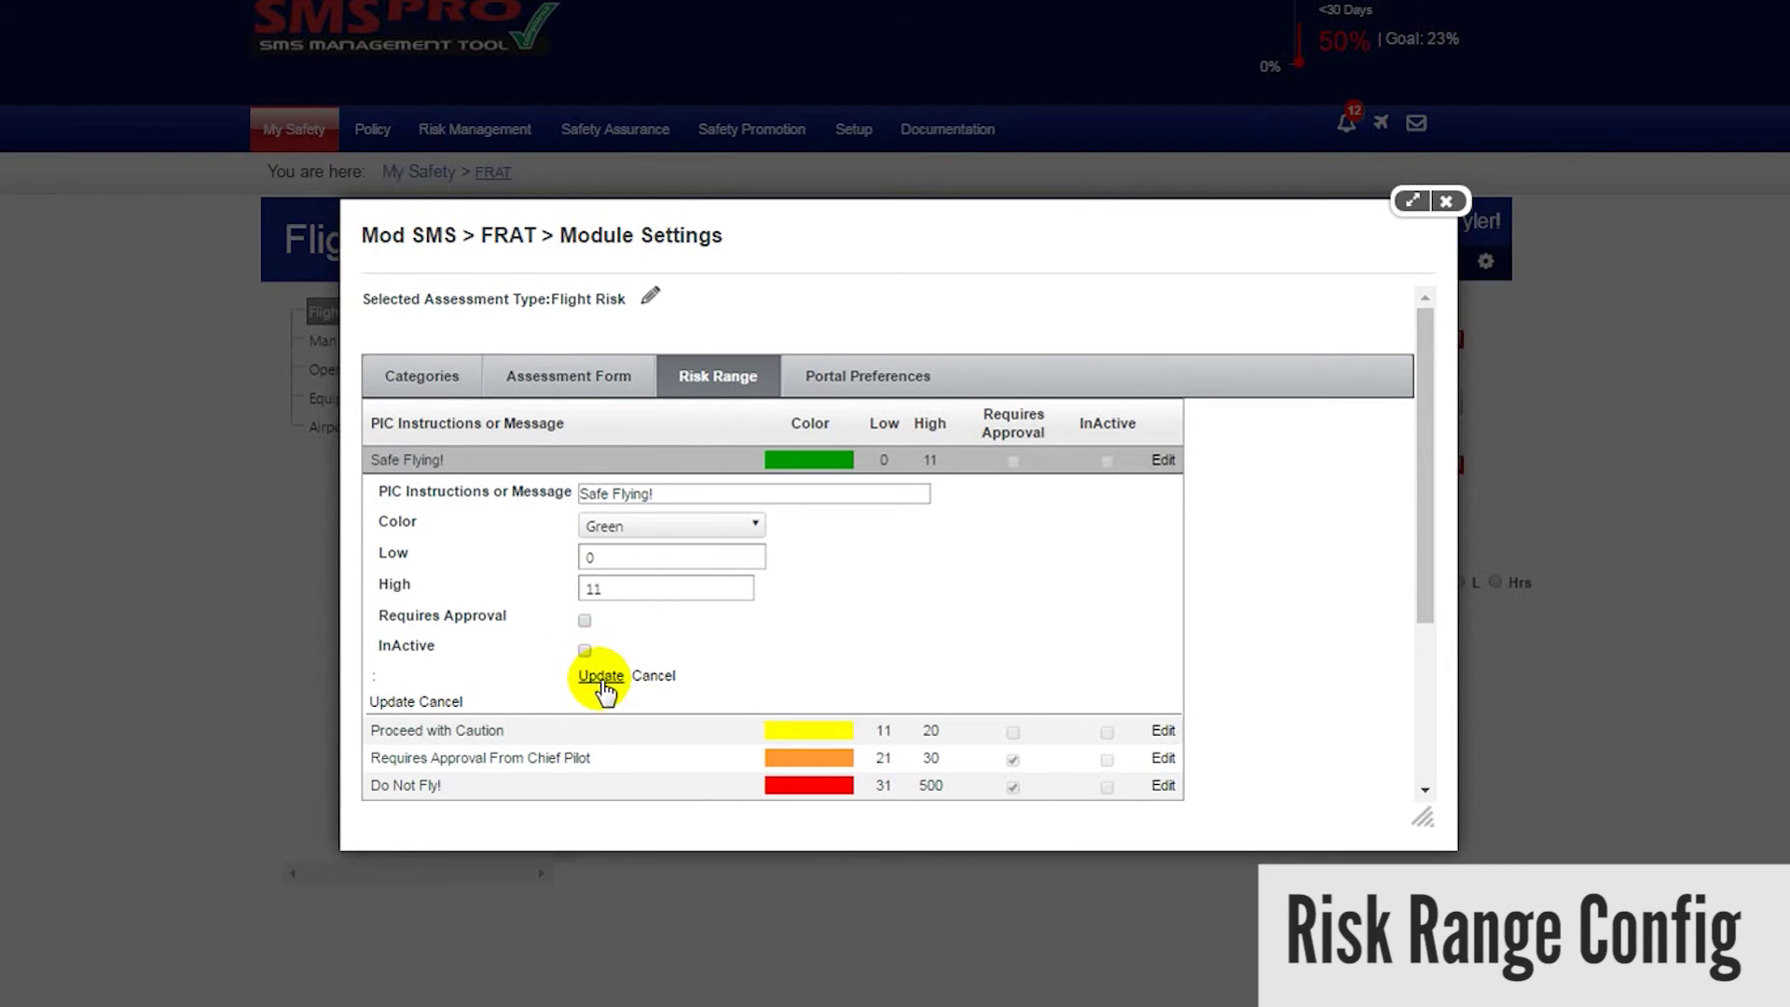
drag(671, 495, 538, 501)
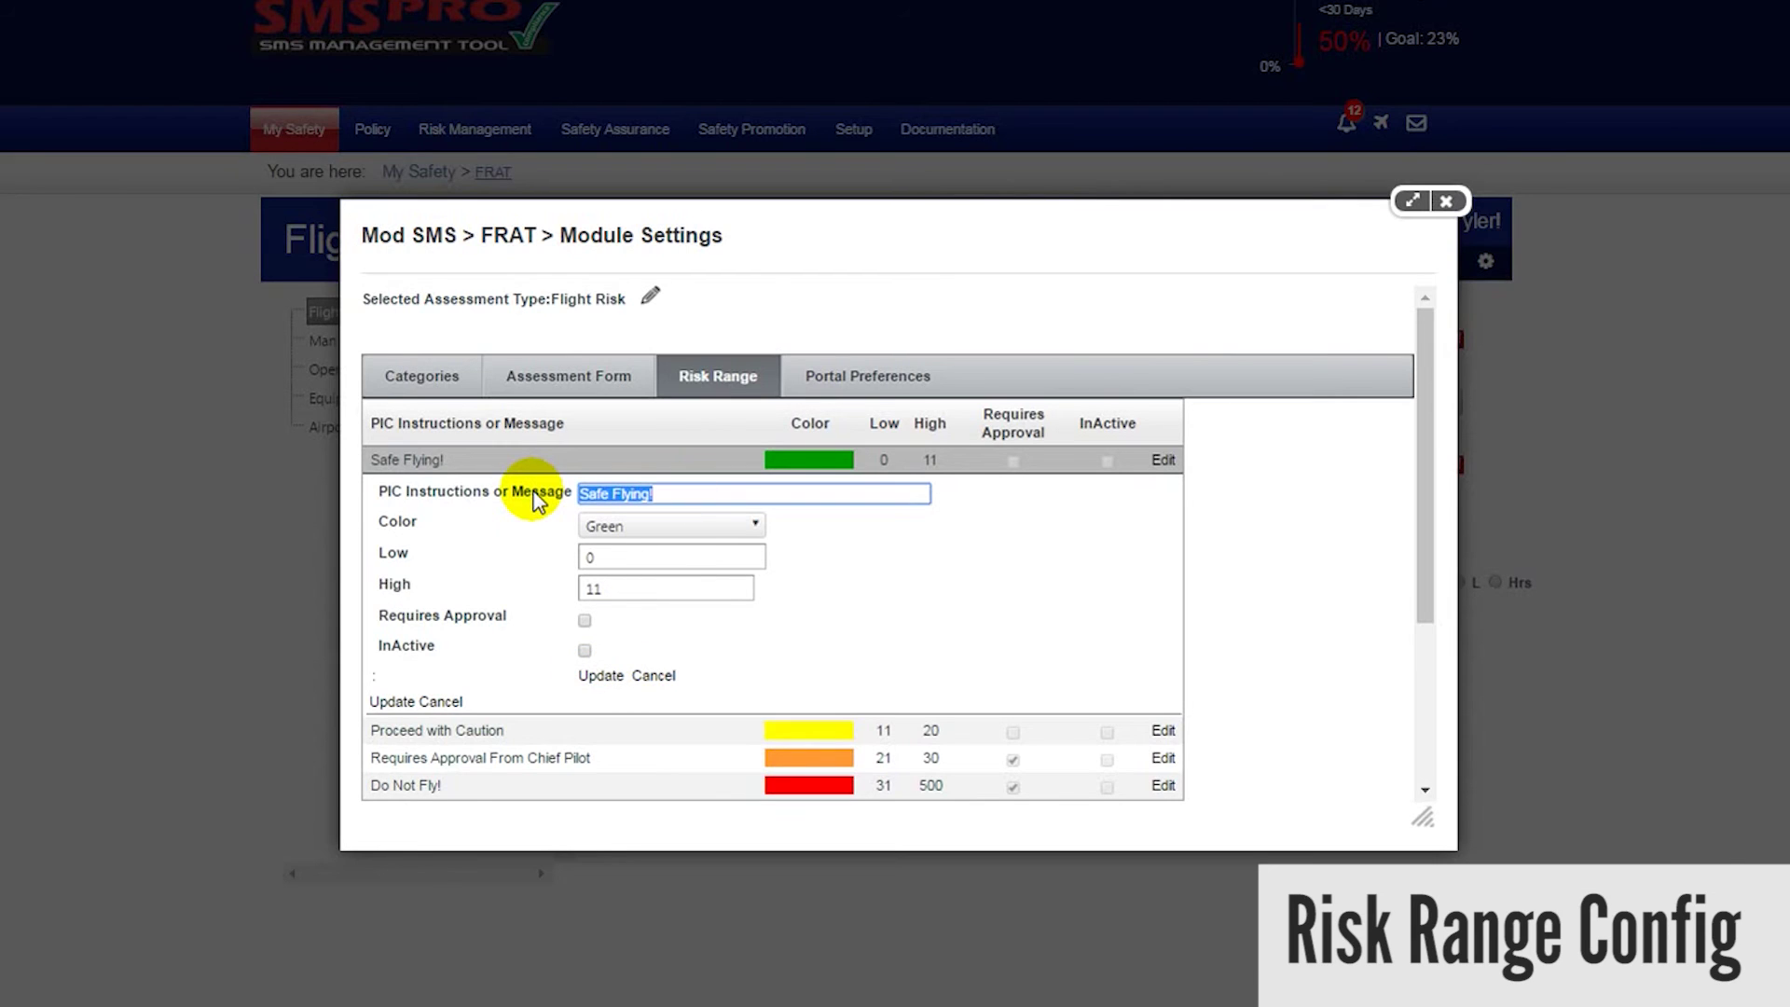
text(Good to Go!)
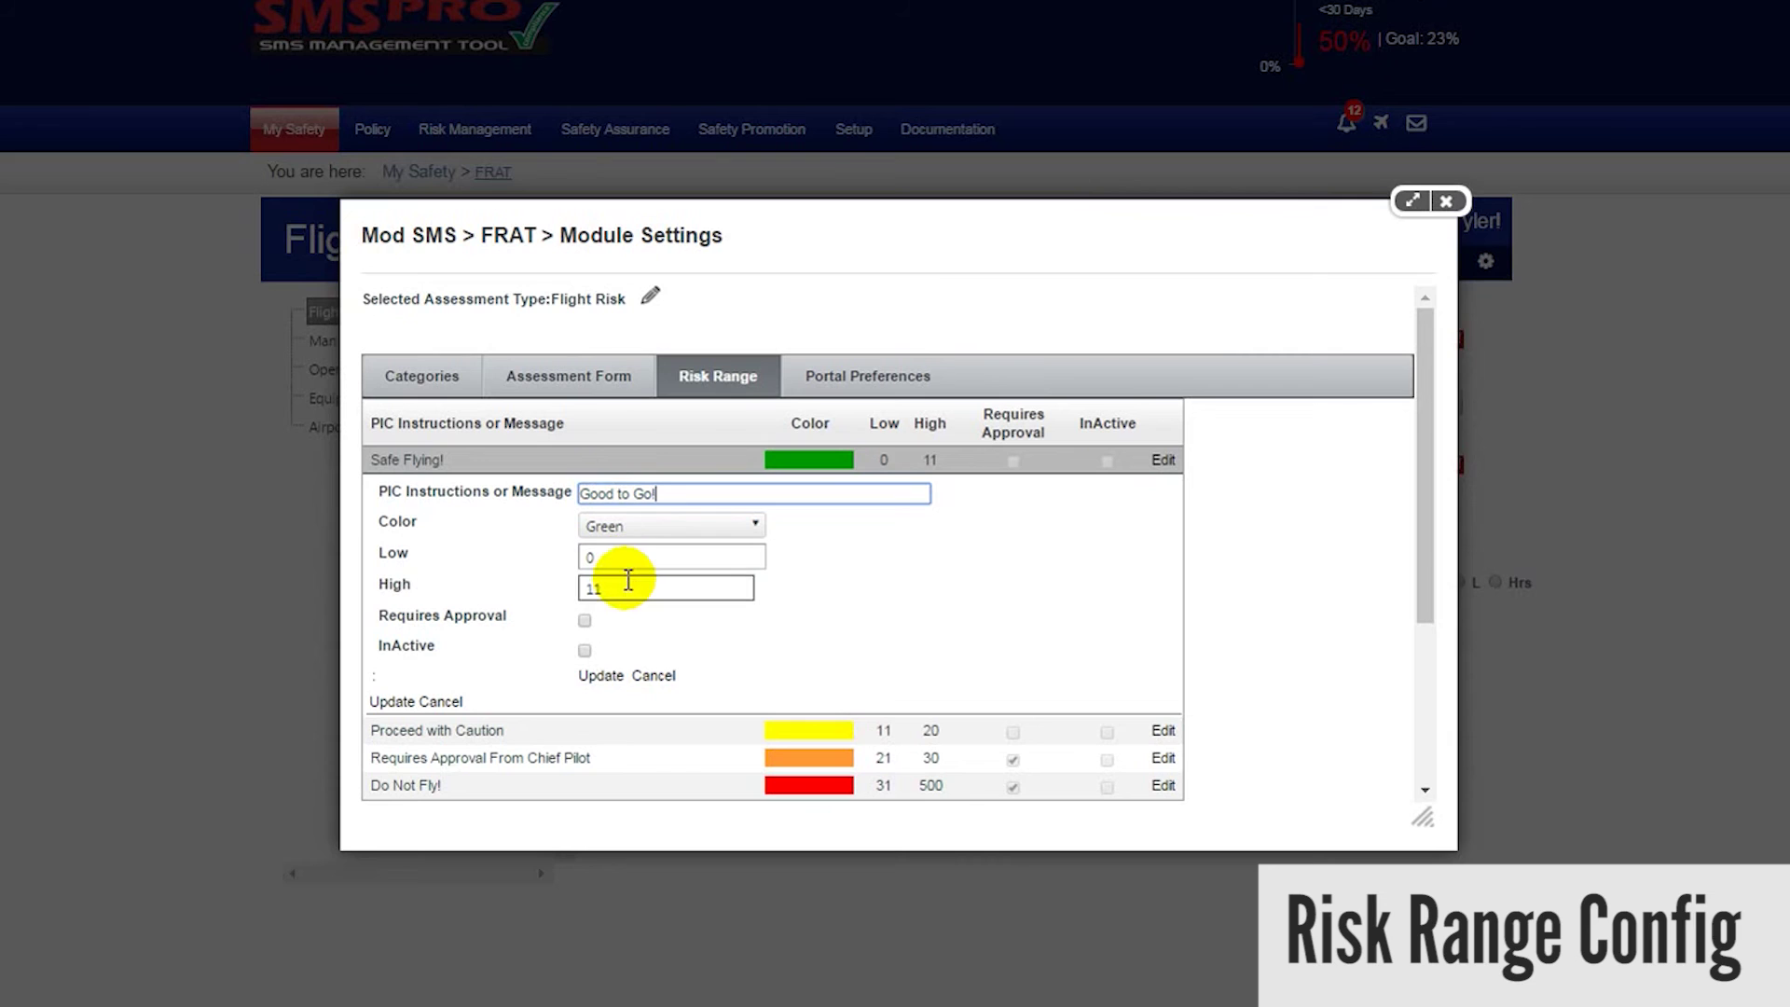
drag(627, 580, 588, 587)
text(10)
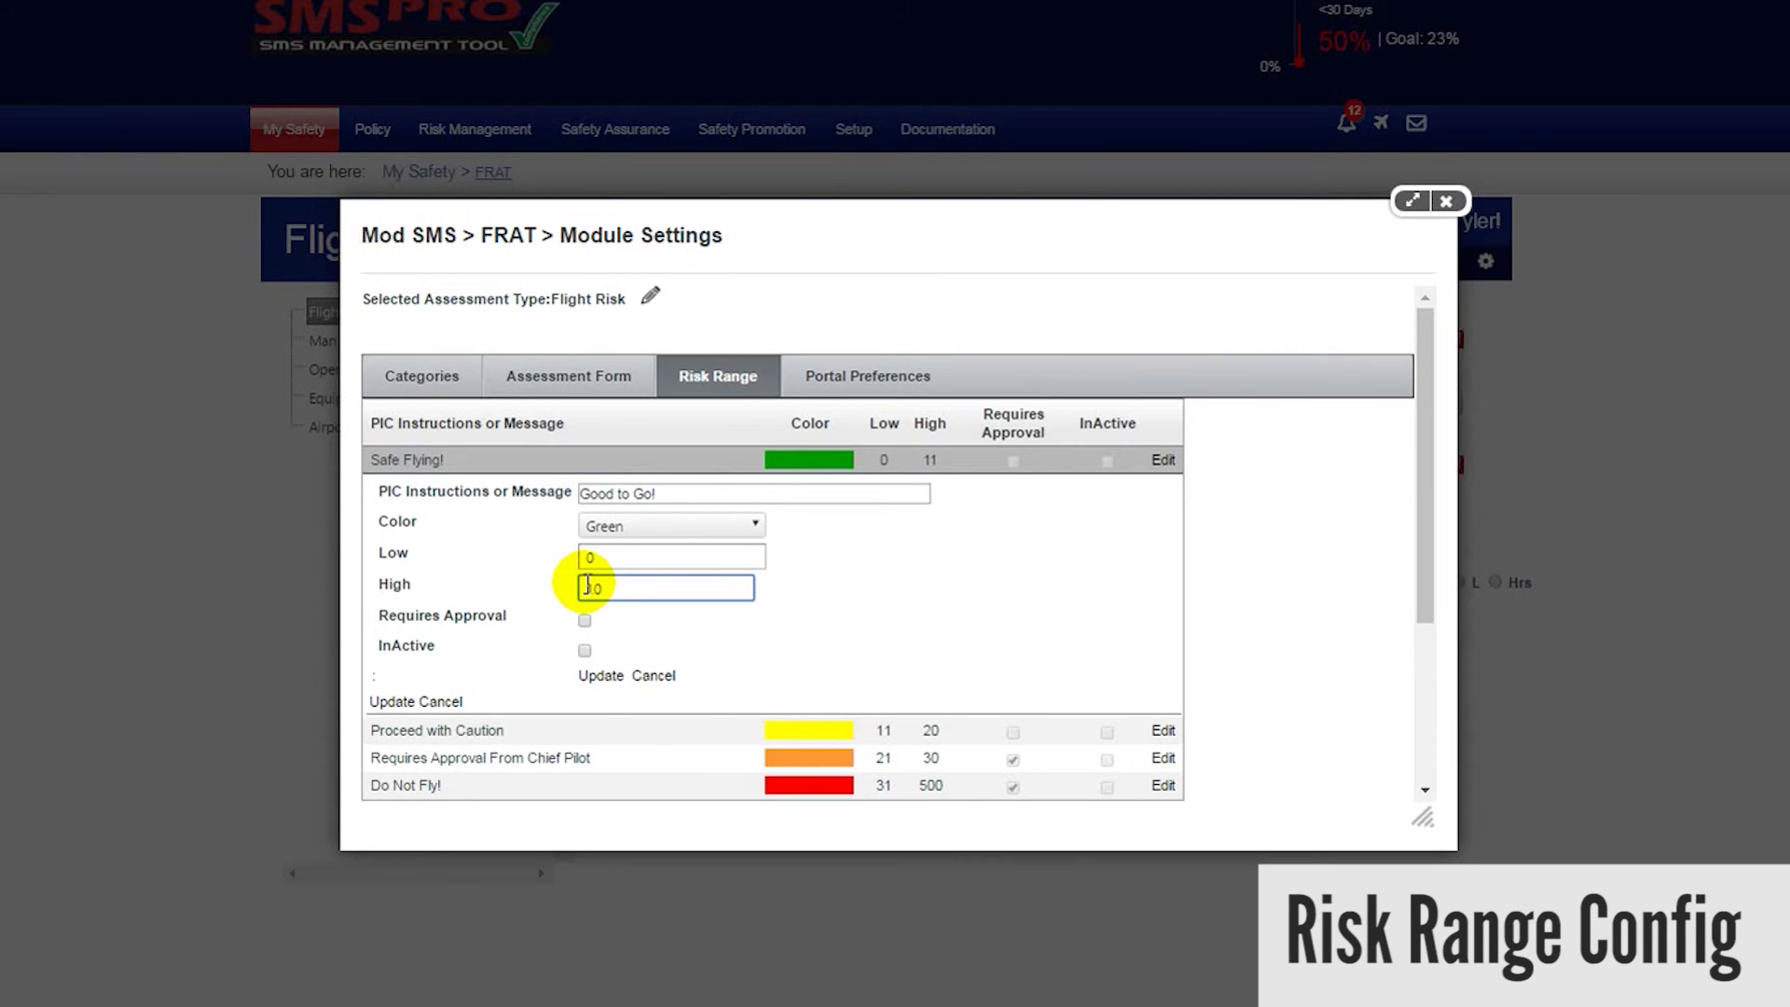
click(598, 676)
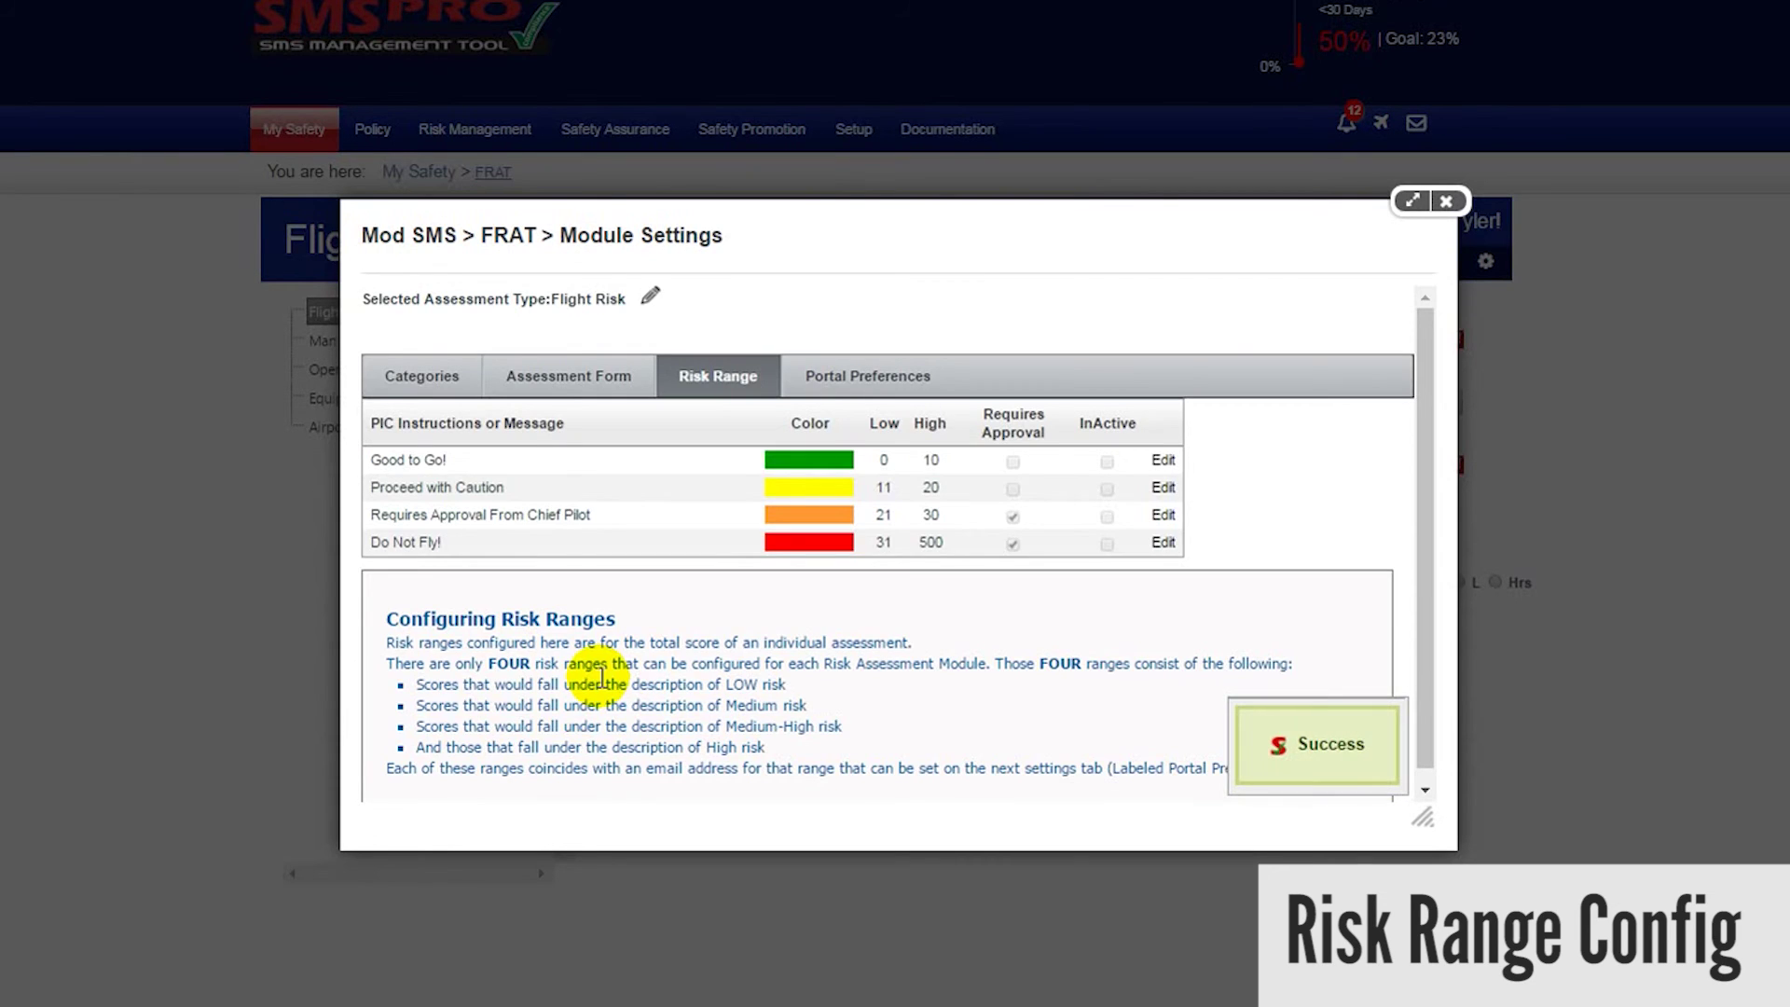
drag(450, 461, 378, 472)
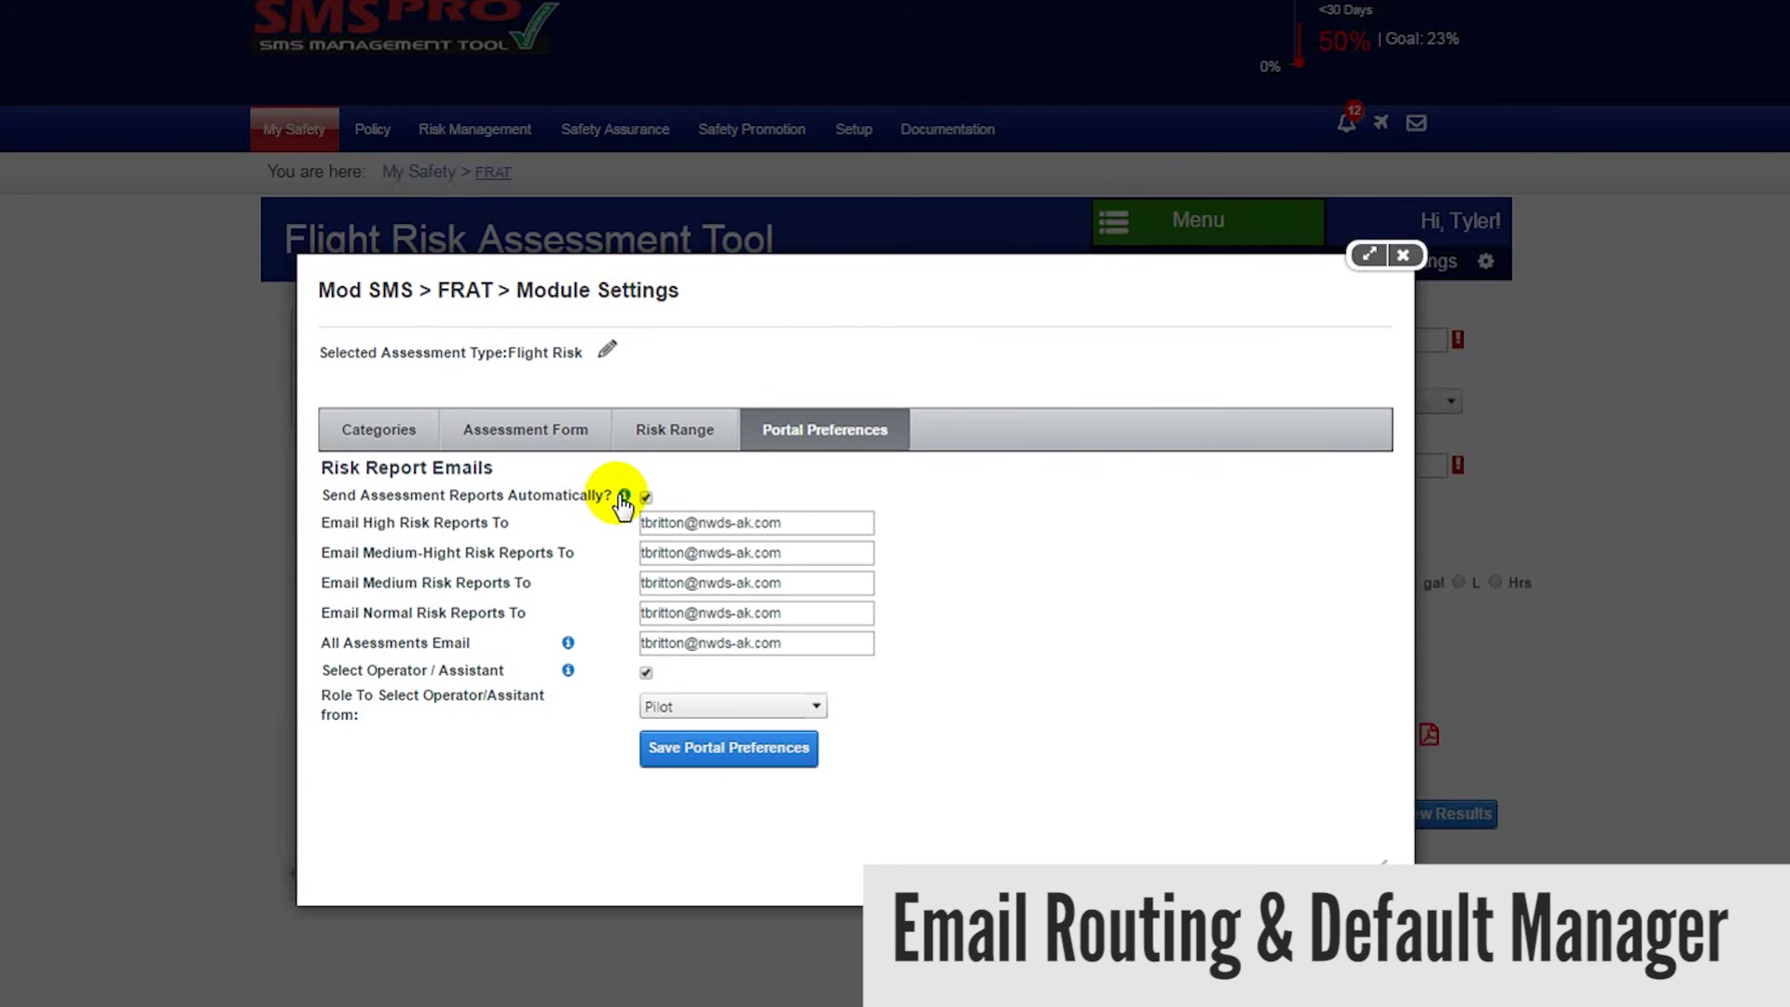
mouse_move(622, 503)
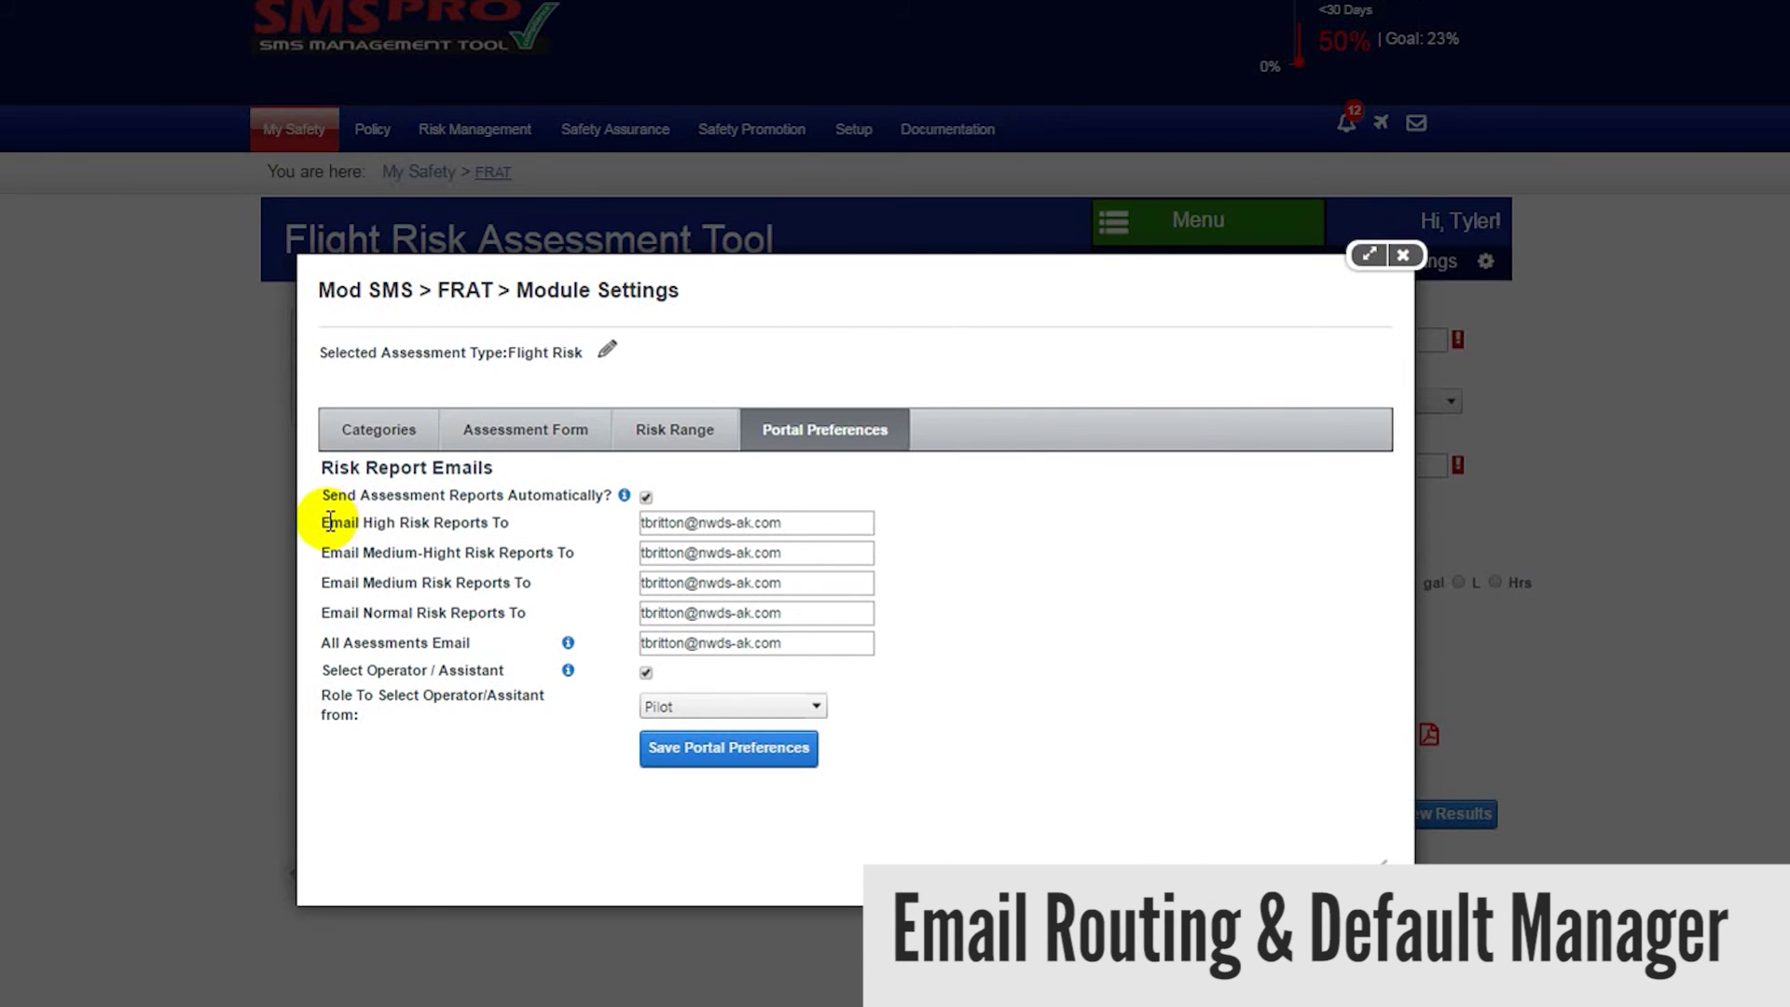
drag(370, 523, 460, 553)
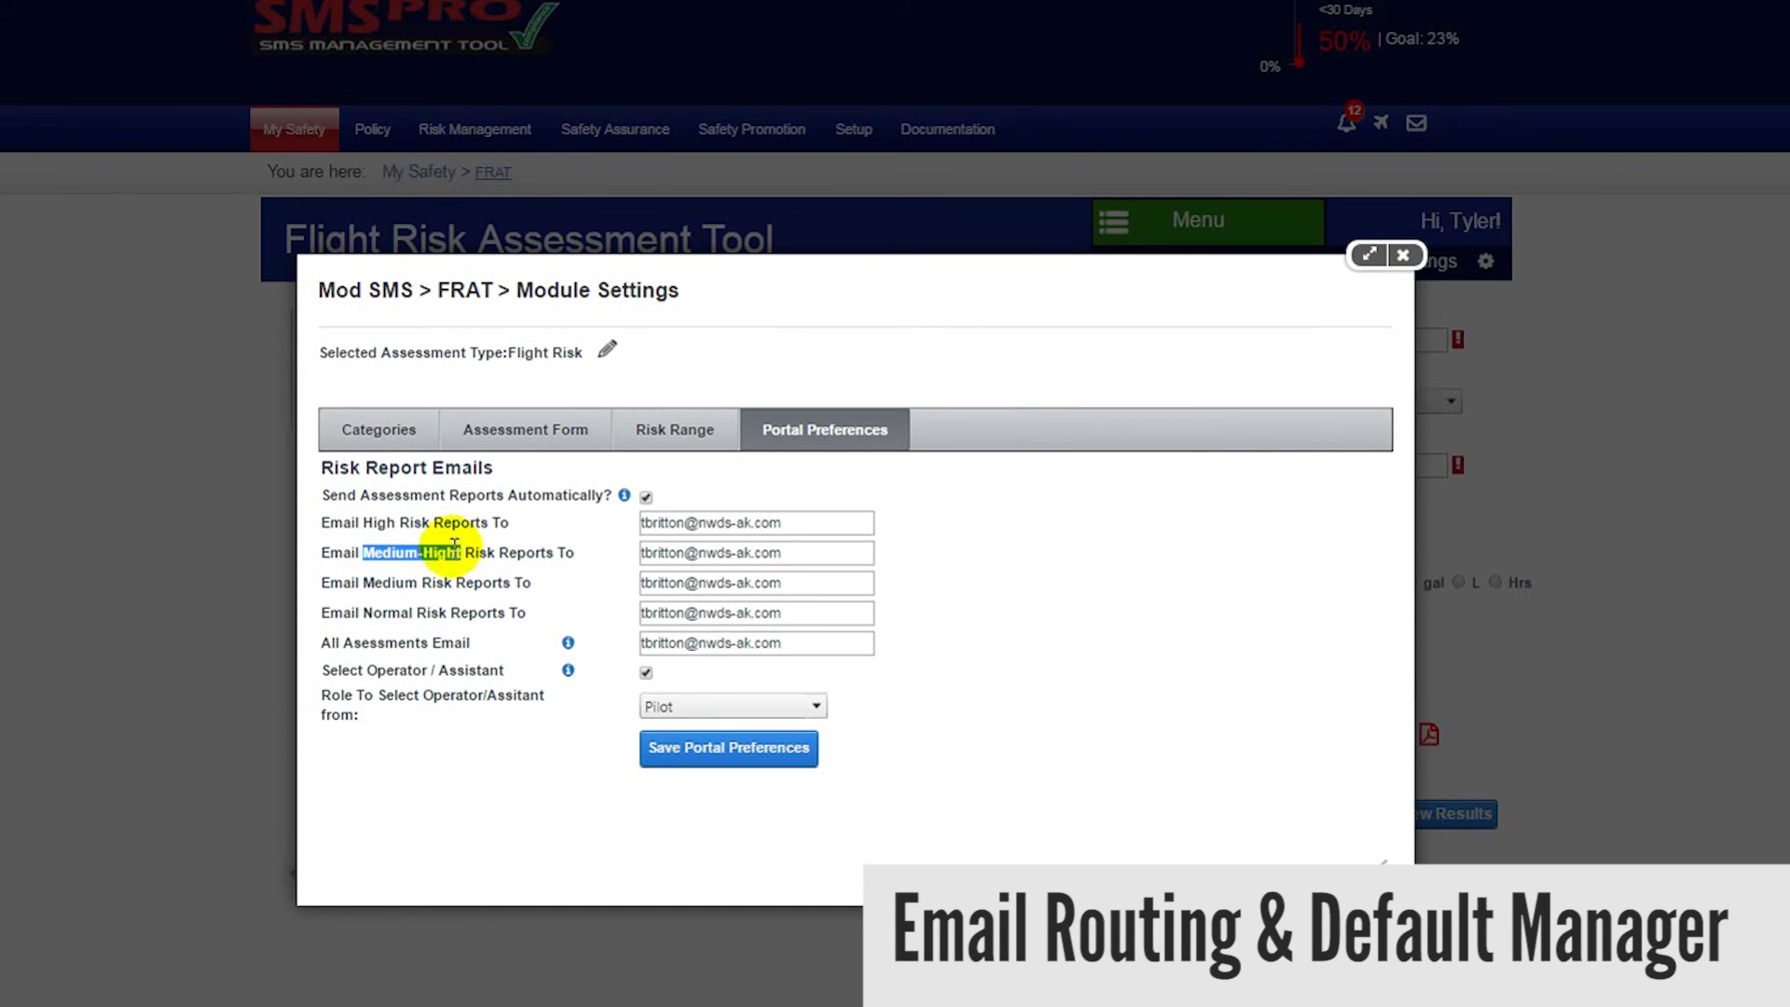
drag(364, 582, 451, 617)
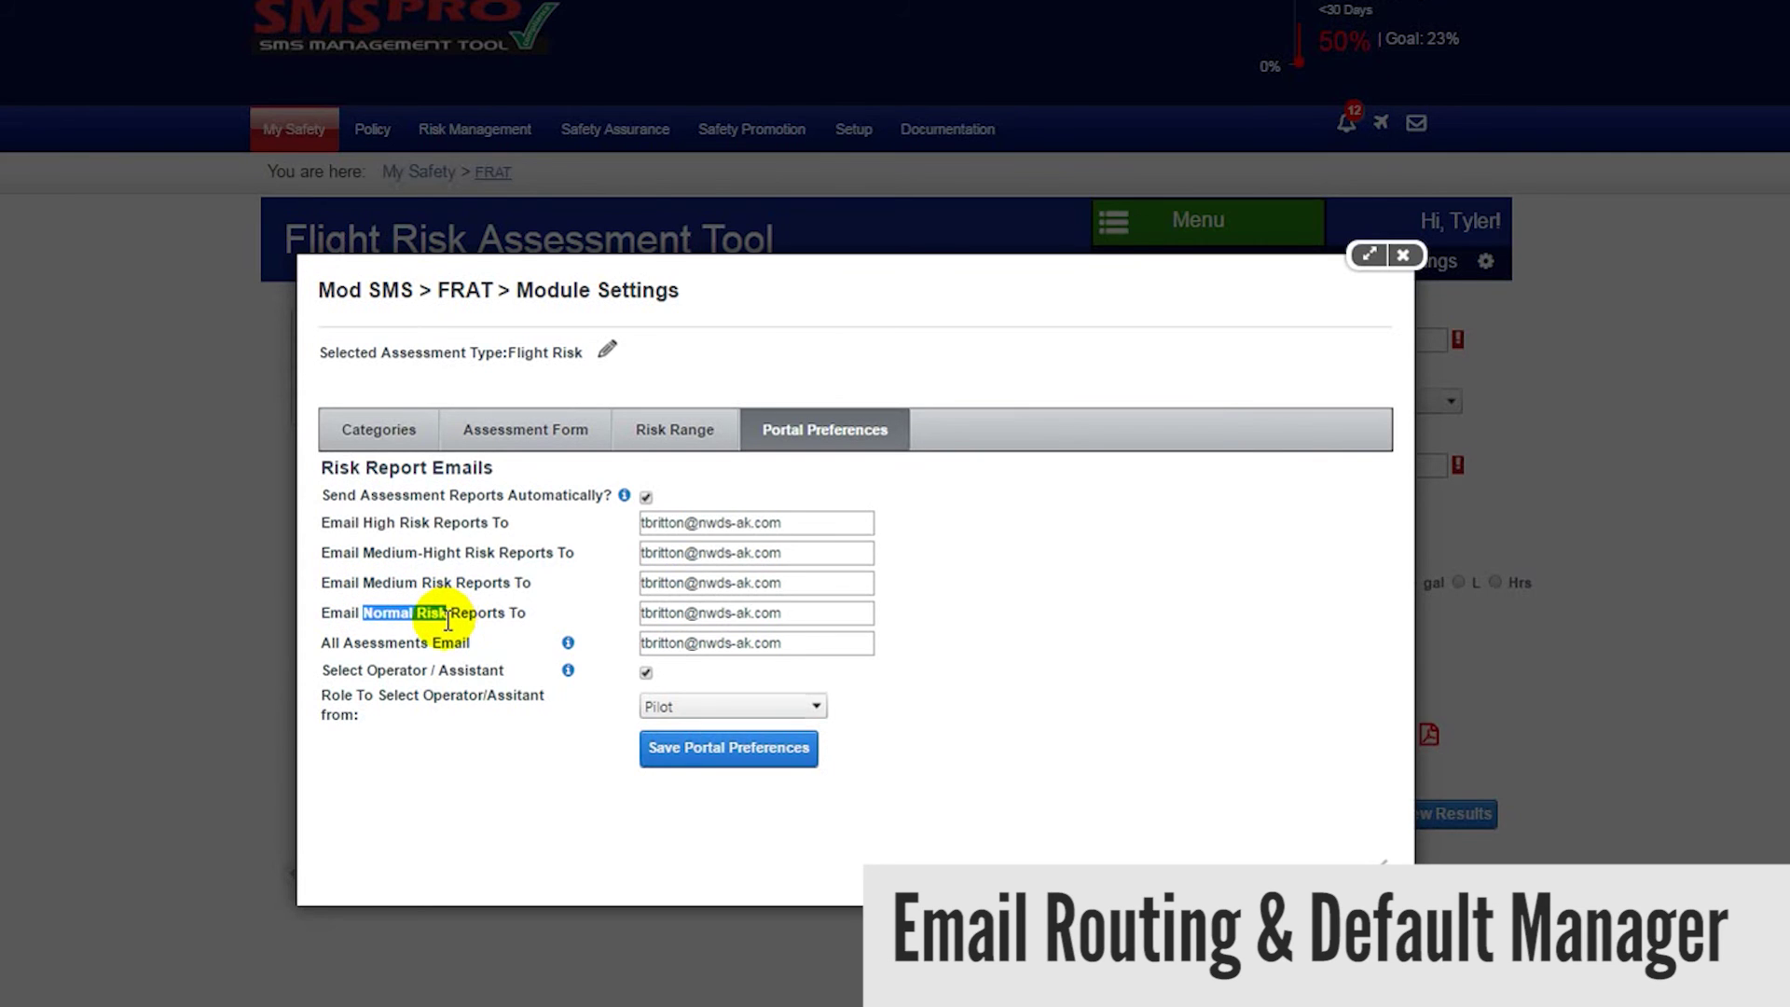
click(566, 636)
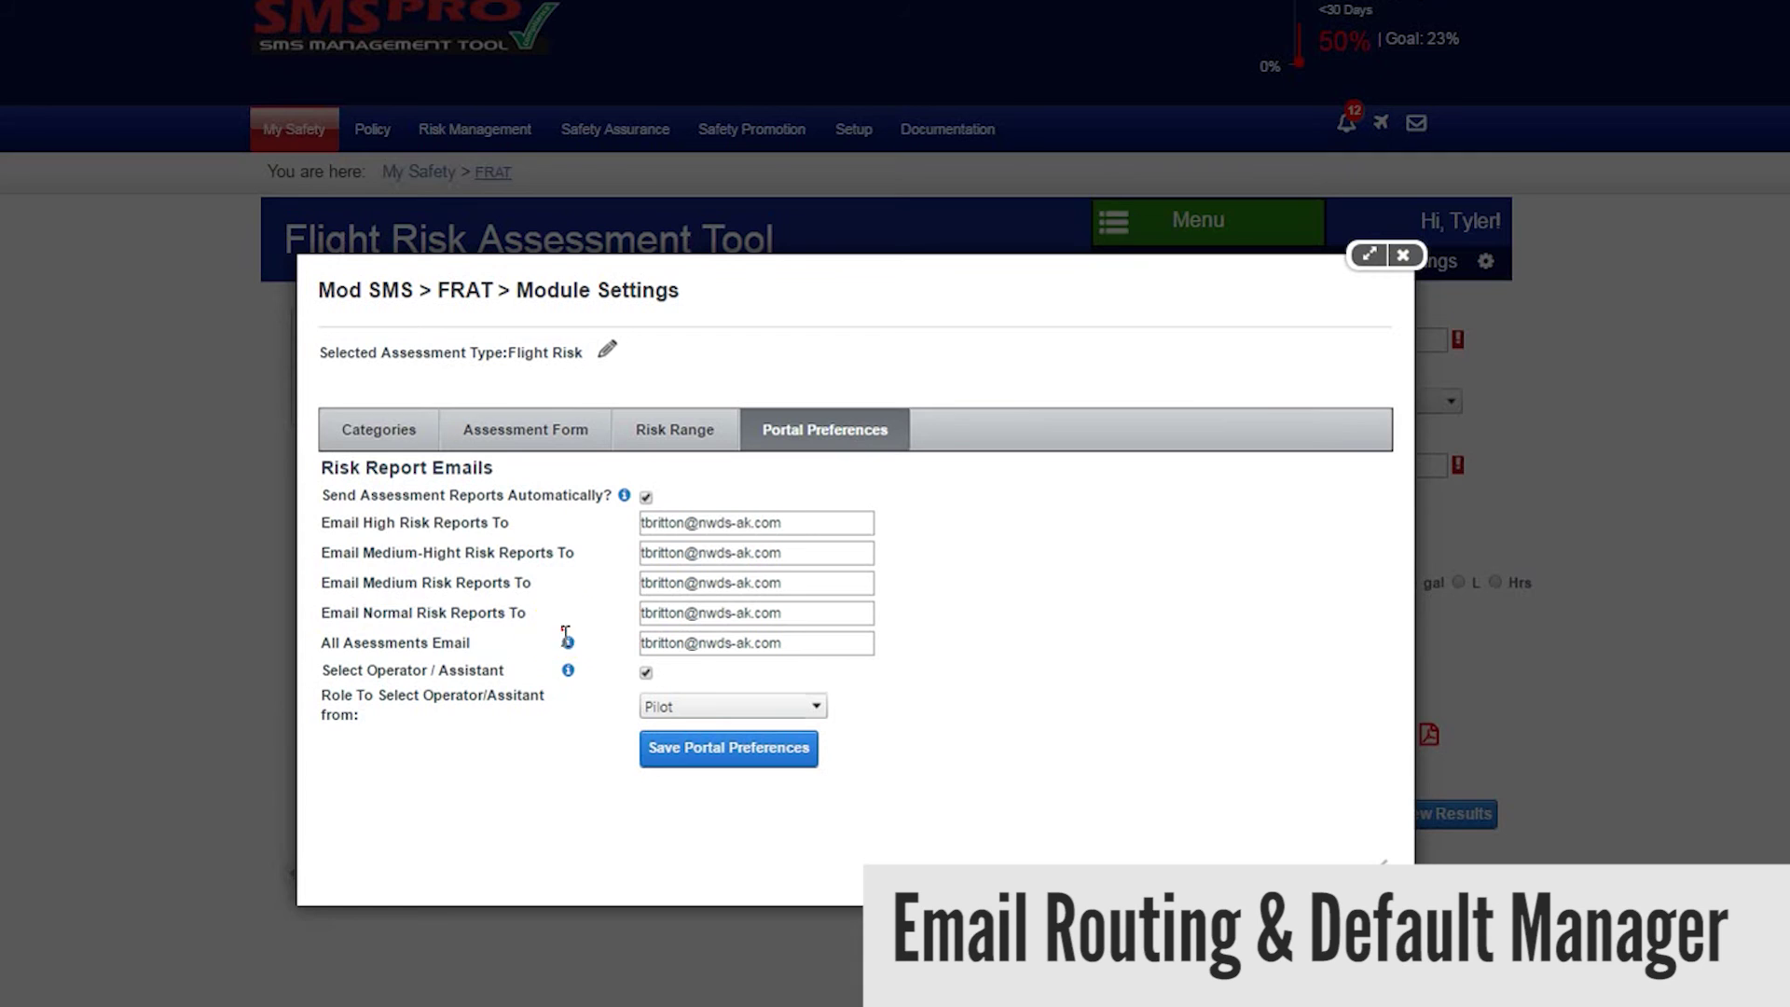
mouse_move(567, 650)
click(791, 701)
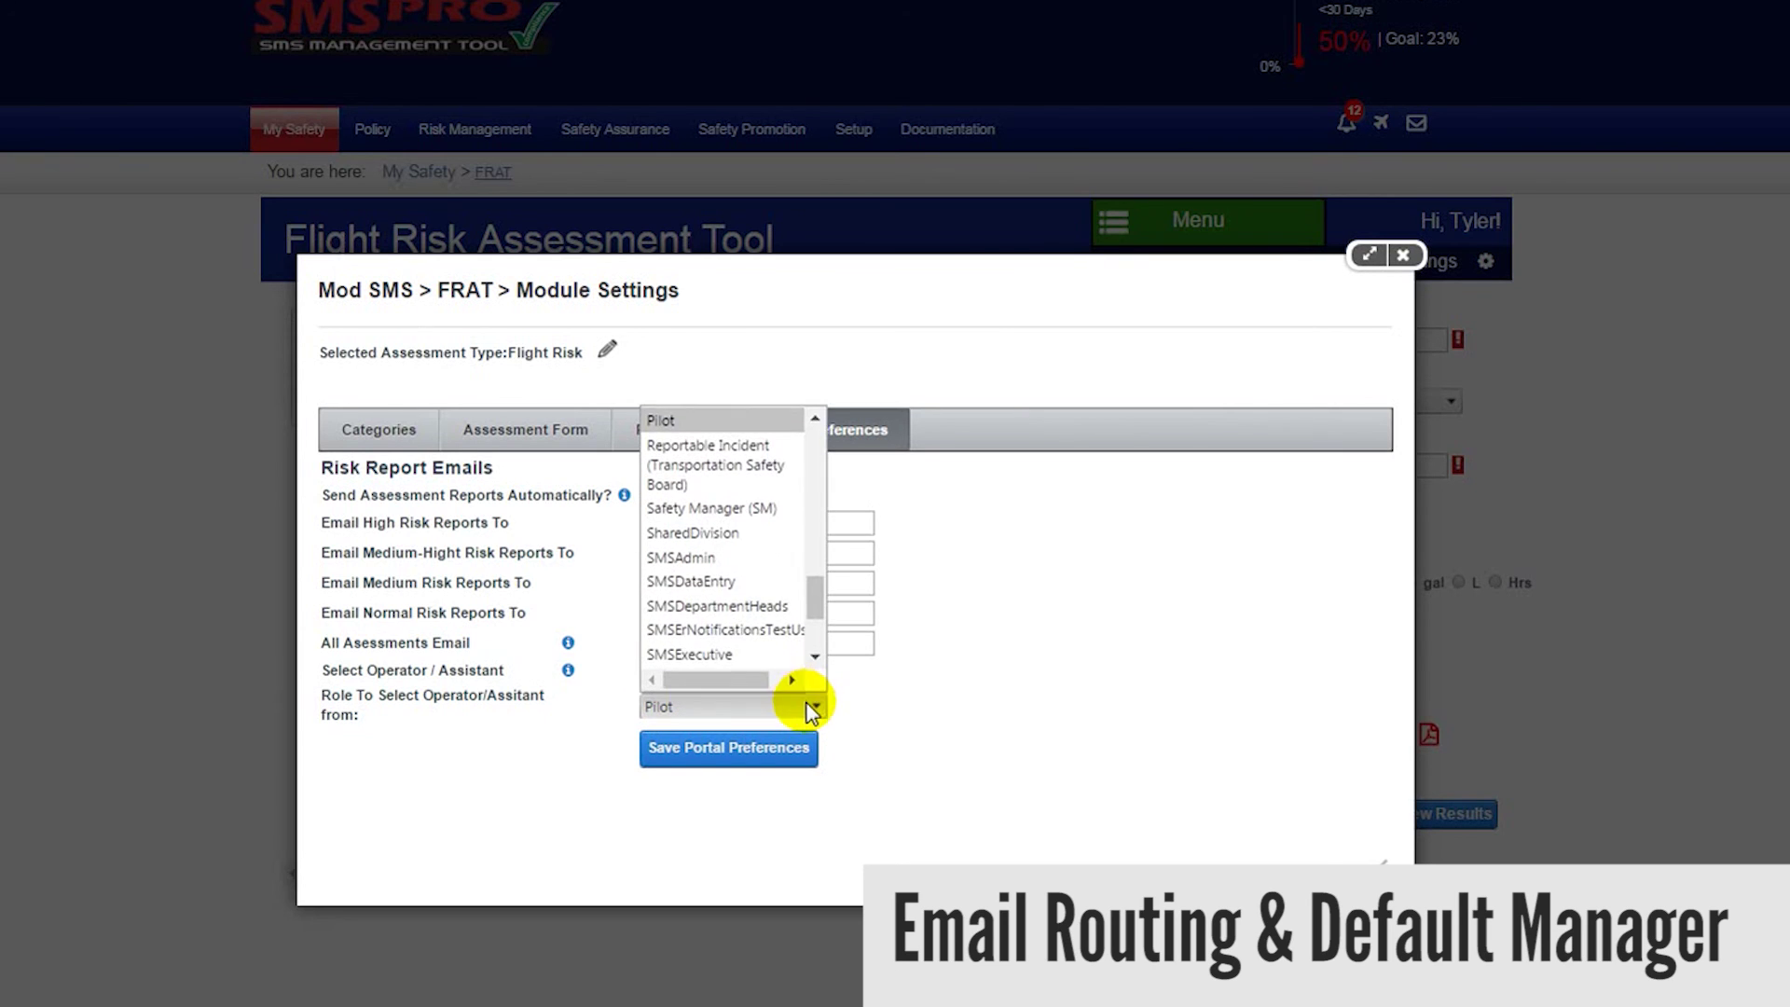
click(764, 424)
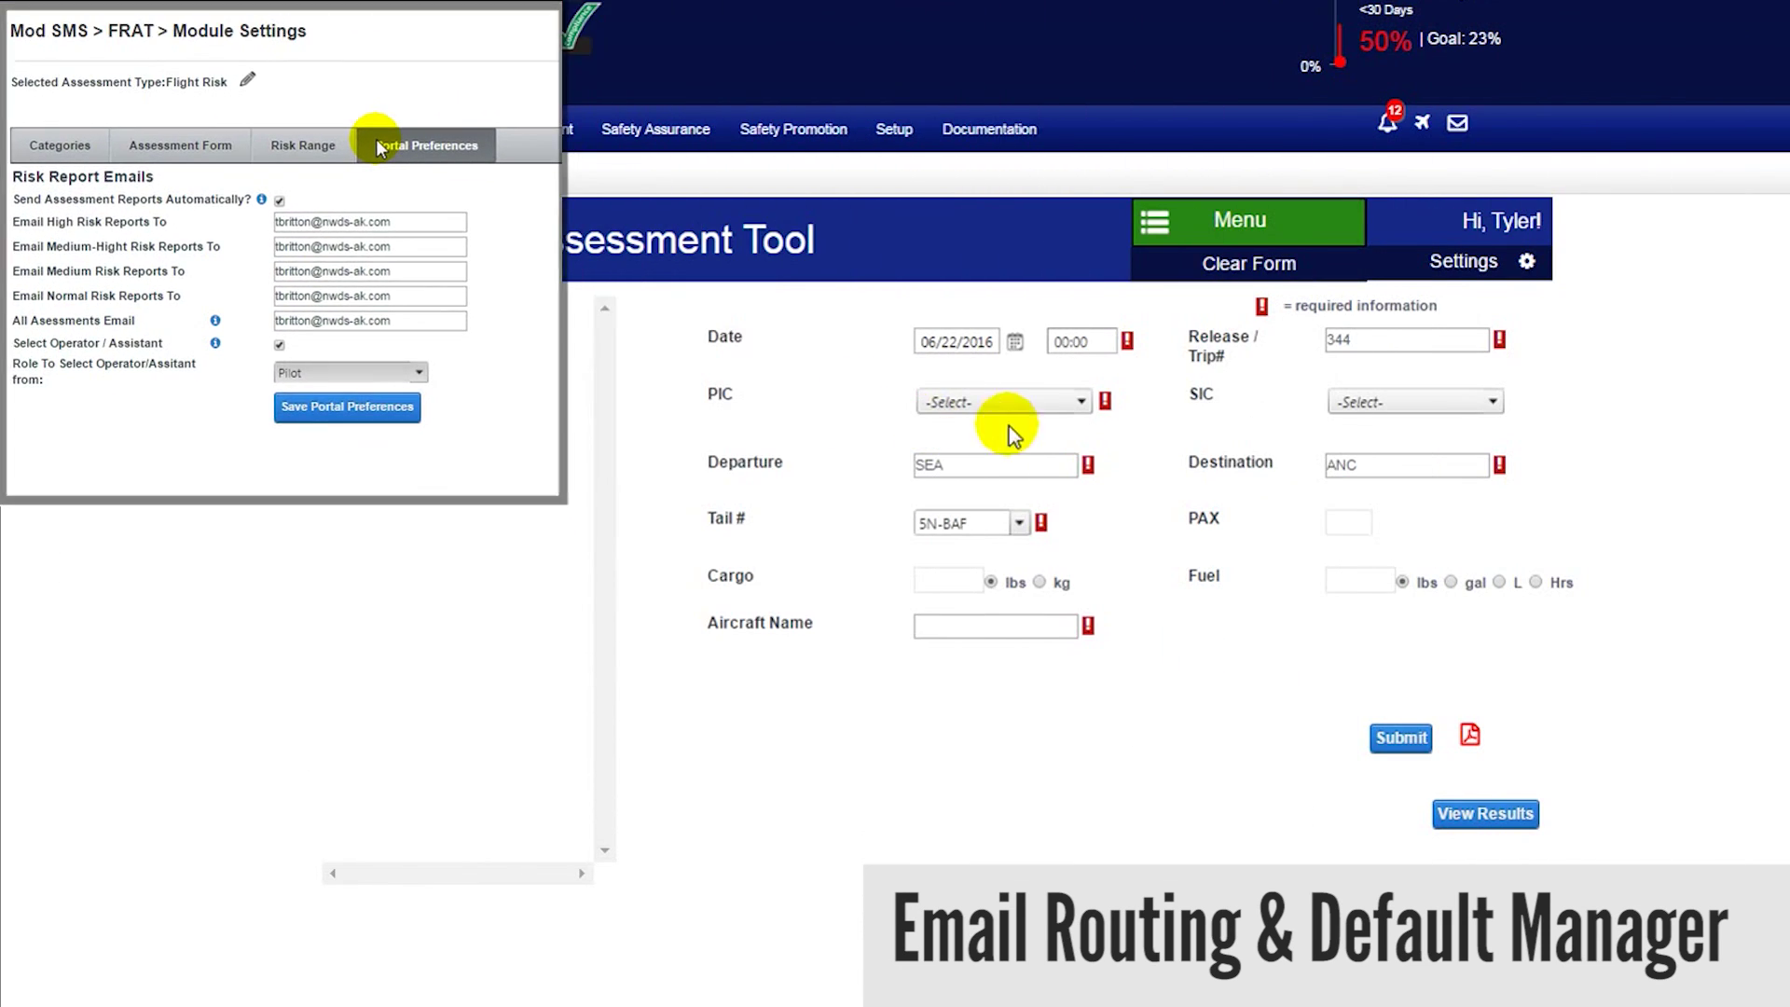
- Turn off Select Operator / Assistant and save the portal preferences
click(1085, 403)
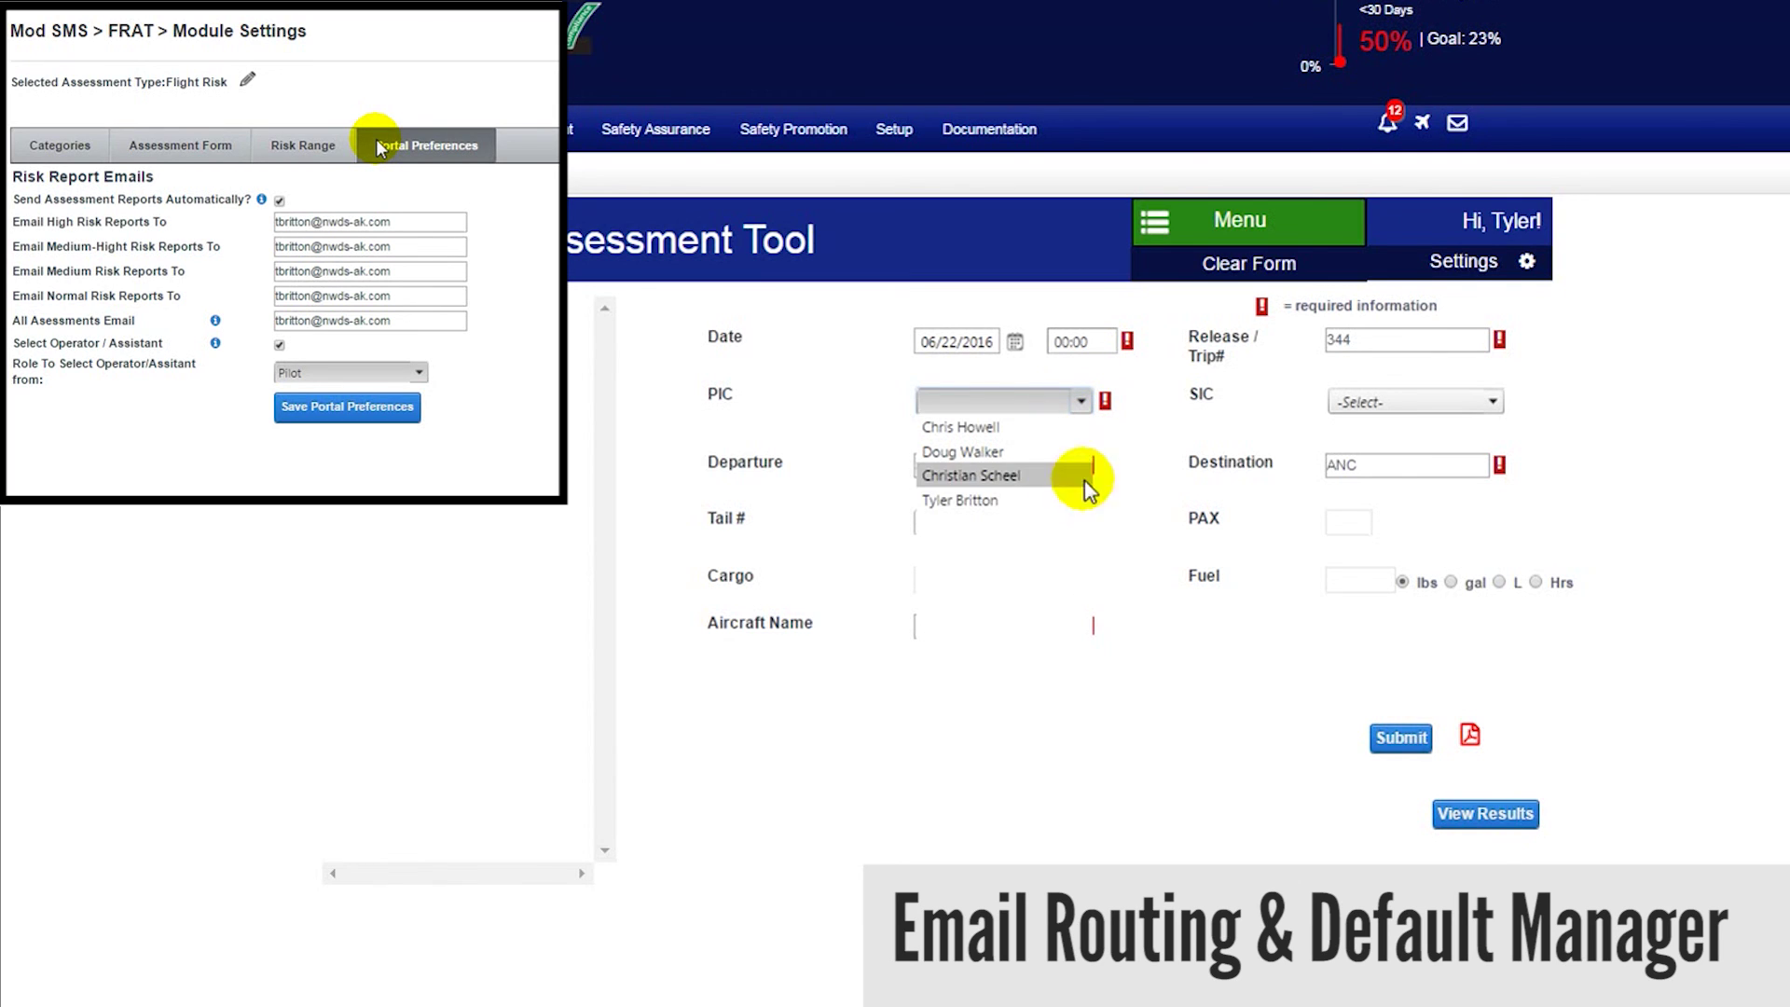
click(1467, 403)
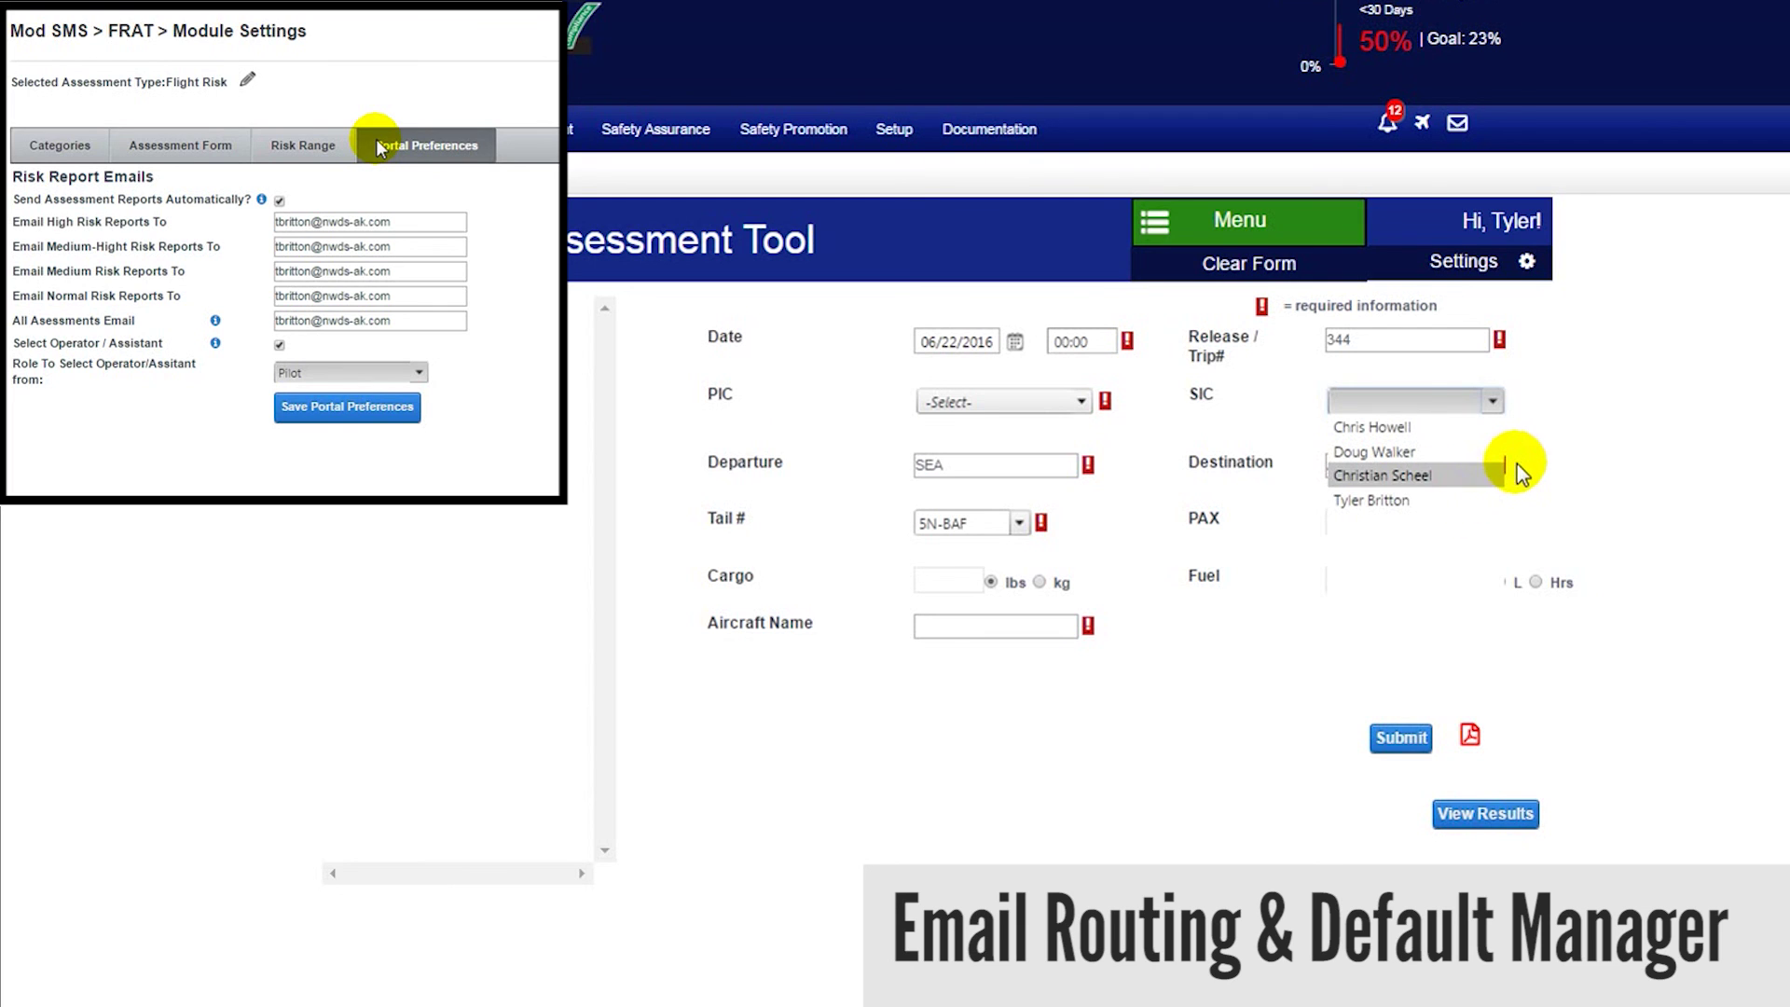
click(280, 346)
click(305, 404)
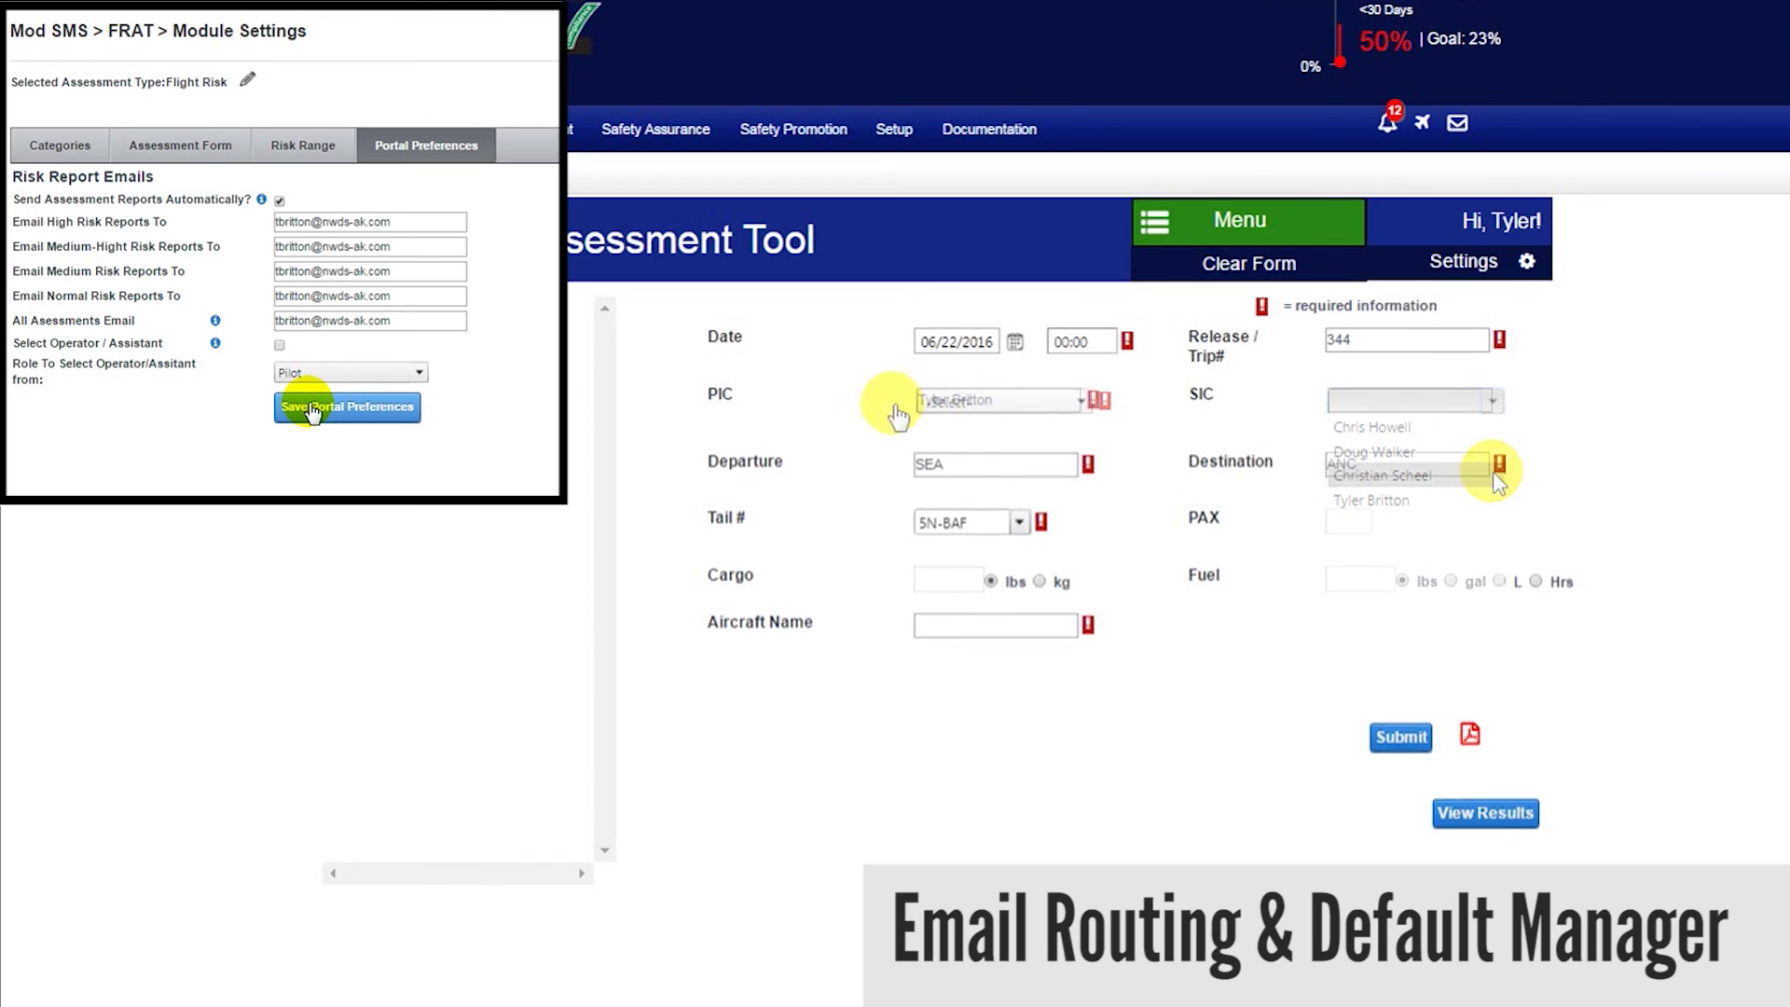
- Type the pilot's name directly into the free-text PIC field
triple_click(998, 401)
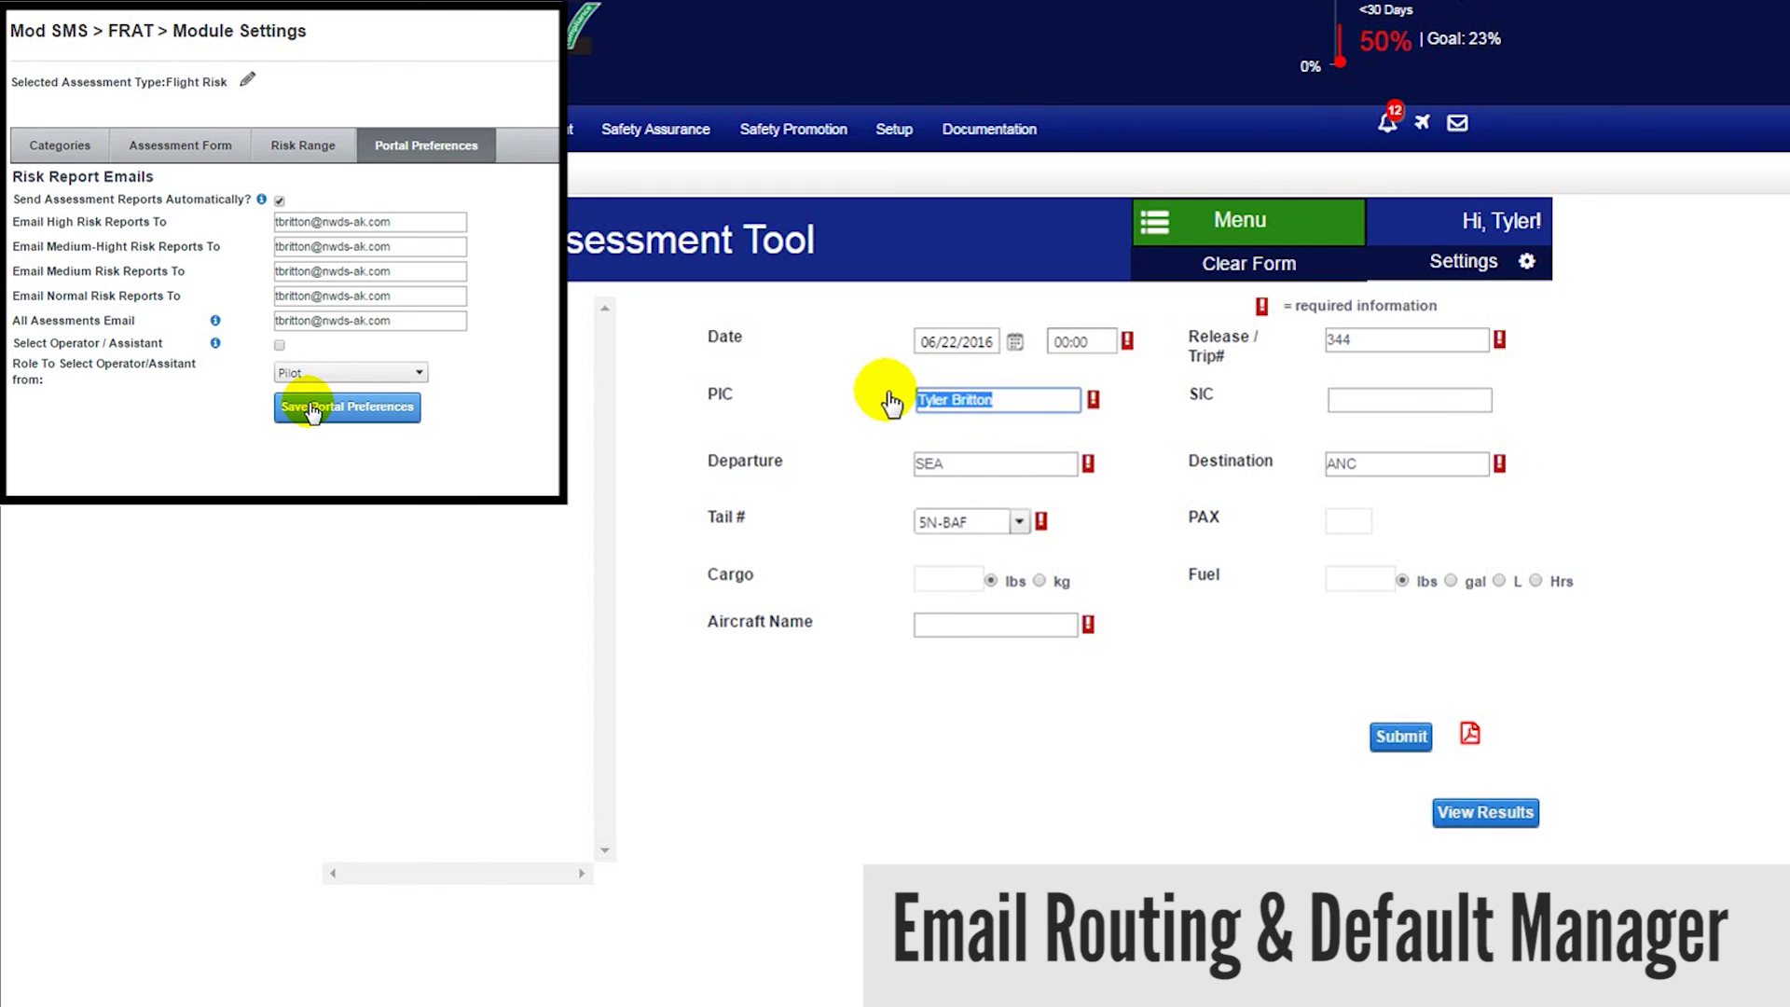
click(1427, 398)
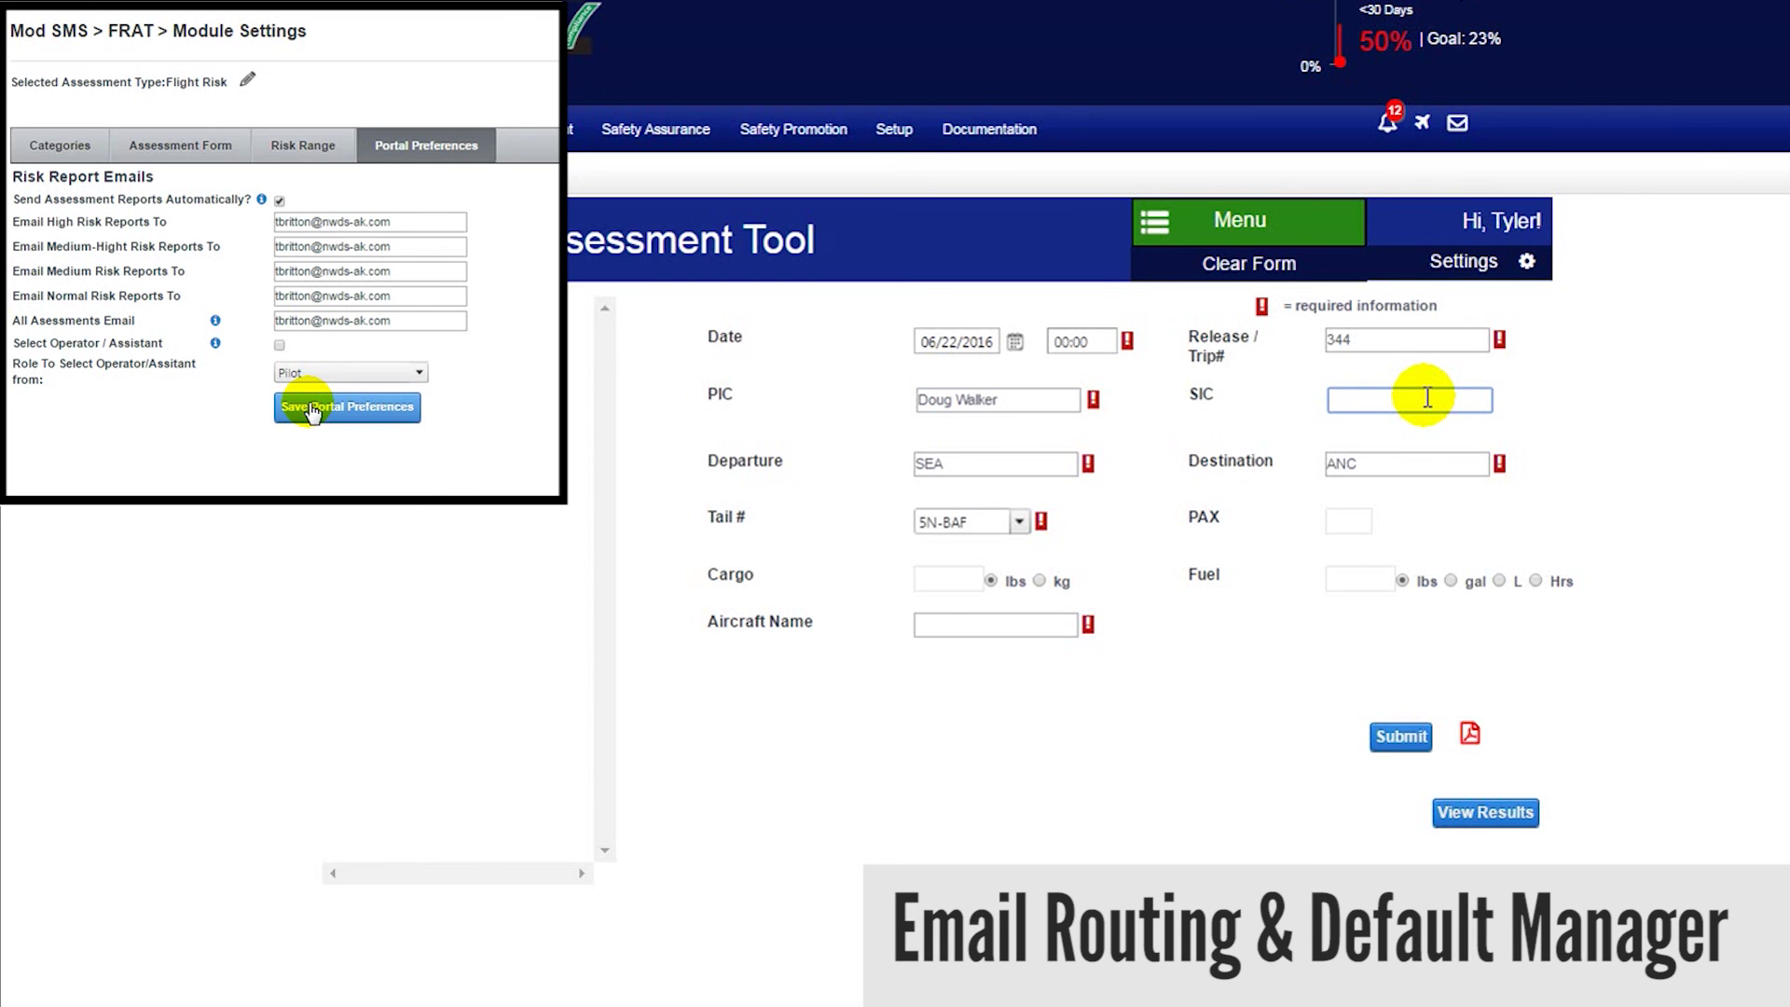